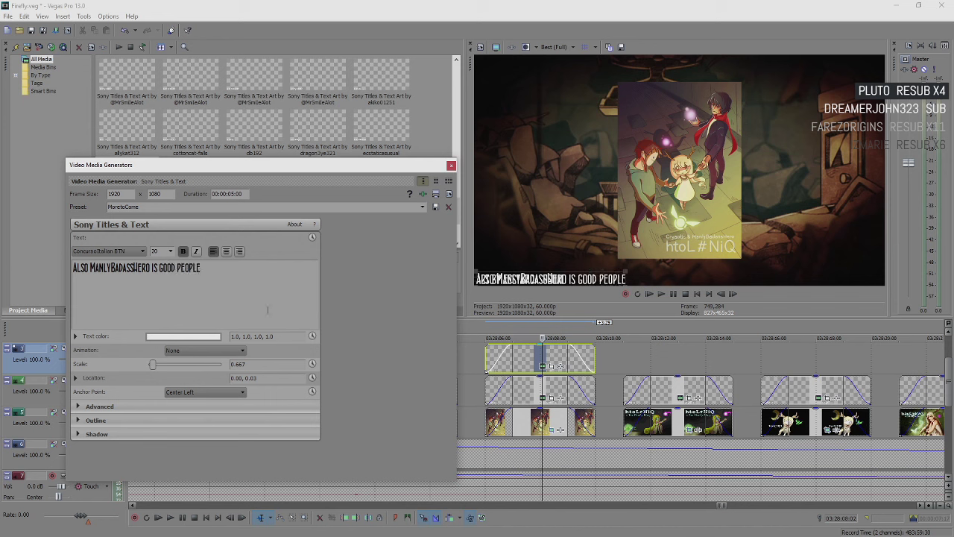
# - Anchor the "Also ManlyBadassHero is good people" title at Center Right and move it to the lower-right corner of the video frame
pyautogui.click(193, 392)
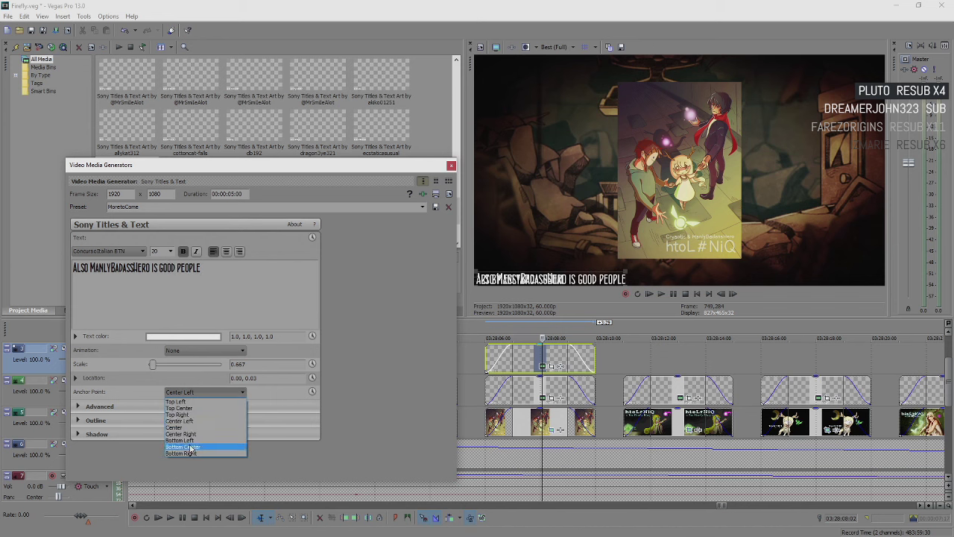
pyautogui.click(191, 434)
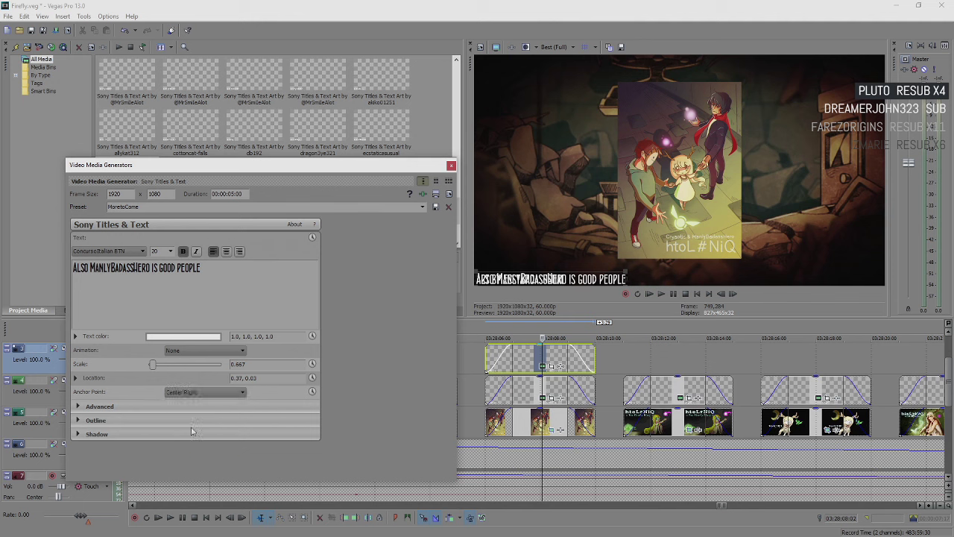
pyautogui.moveTo(547, 280); pyautogui.dragTo(804, 280)
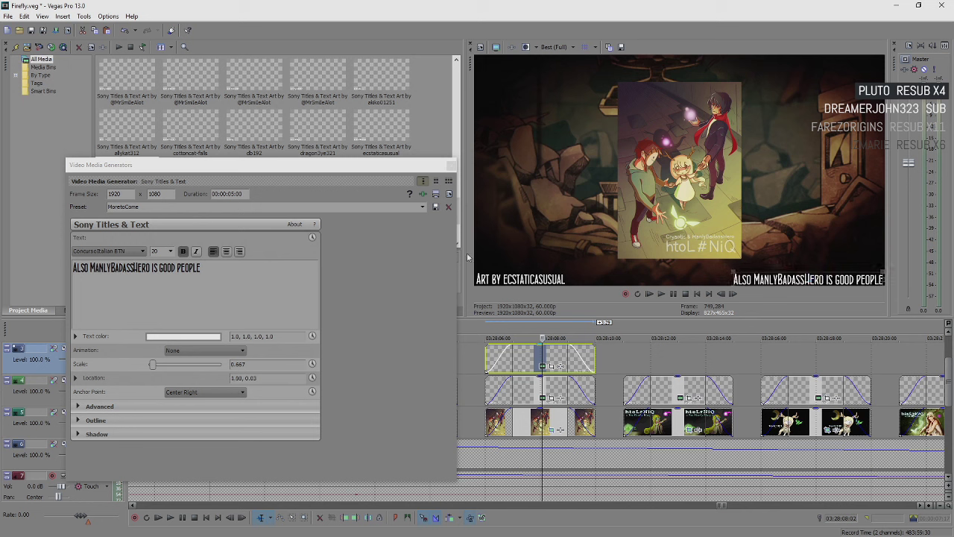
pyautogui.click(451, 167)
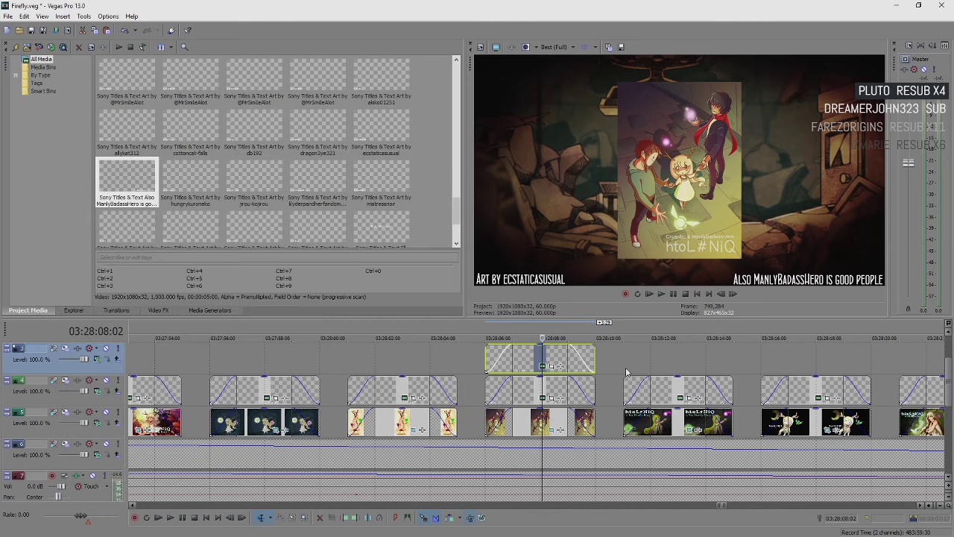
# - Select the time range around the image with the two credit titles and play it back
pyautogui.moveTo(462, 337); pyautogui.dragTo(617, 337)
pyautogui.press('space')
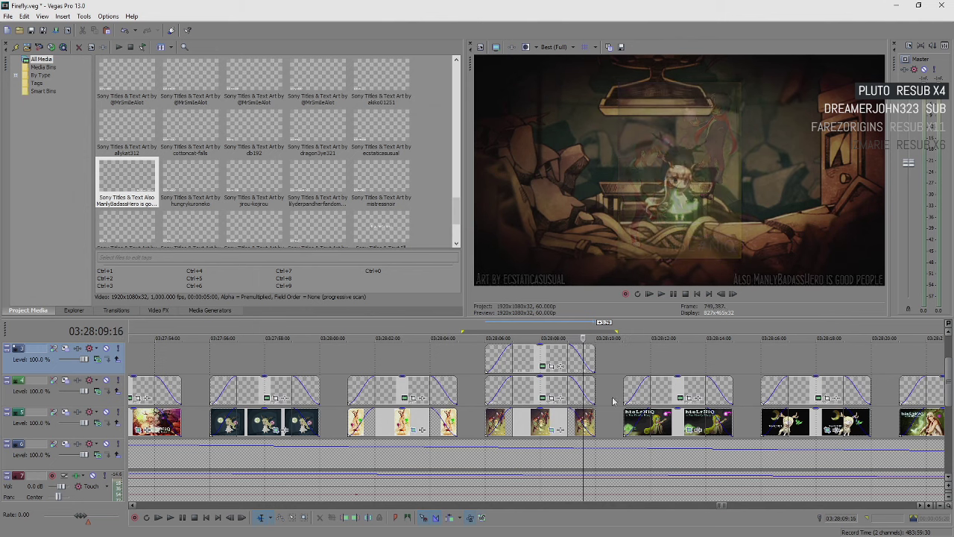
pyautogui.press('space')
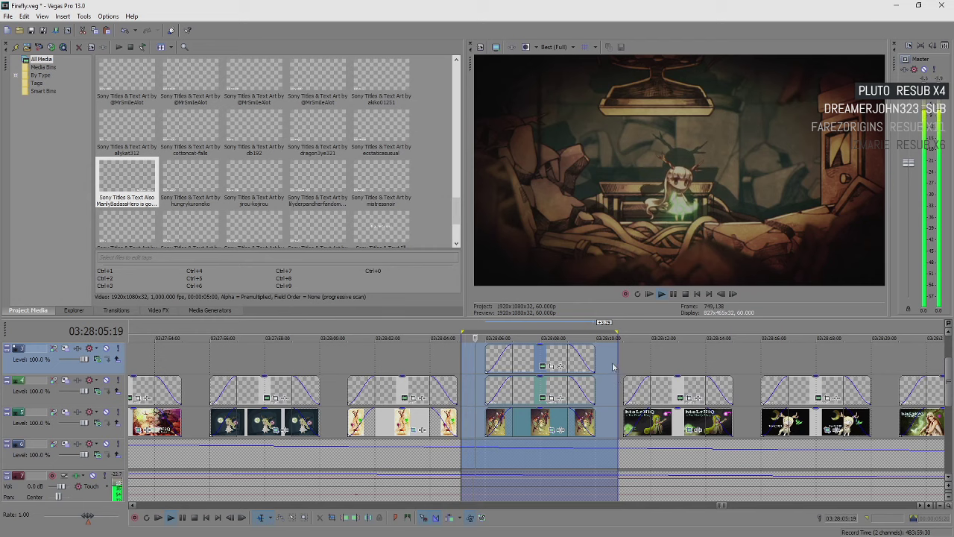
pyautogui.click(612, 363)
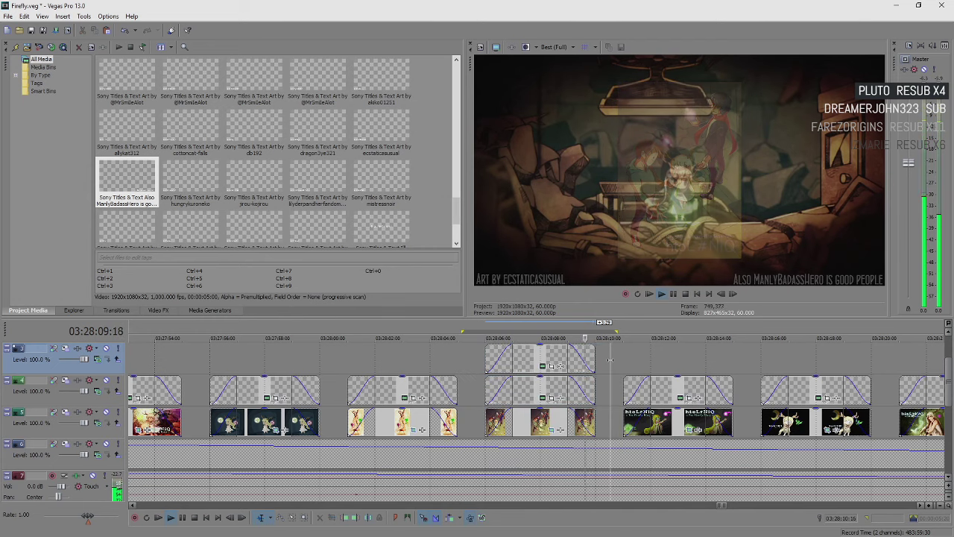
# - Check the take name of the image starting at 03:28:11 and change its credit title to "Art by immurdercupcake"
pyautogui.scroll(2, 596, 373)
pyautogui.scroll(-2, 587, 382)
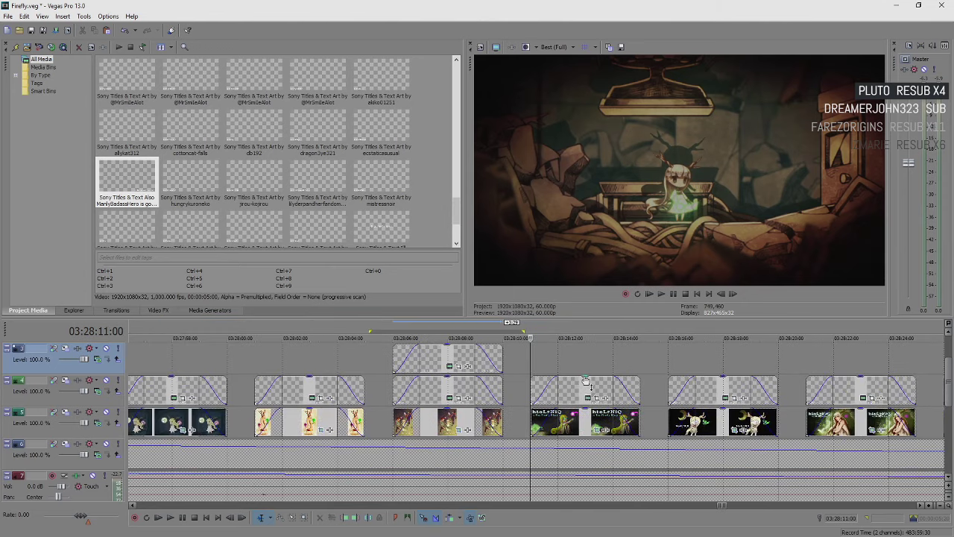
pyautogui.rightClick(594, 418)
pyautogui.click(619, 403)
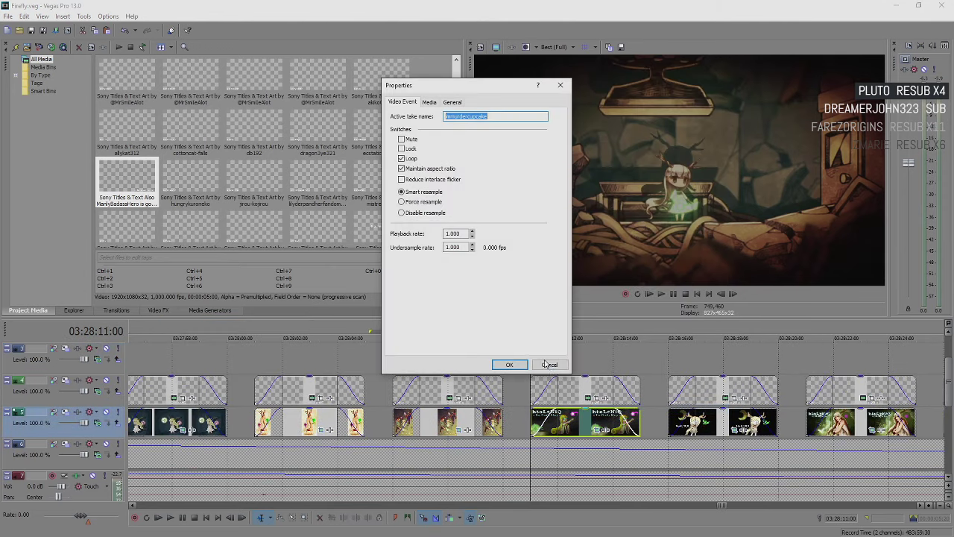
pyautogui.click(549, 365)
pyautogui.click(588, 398)
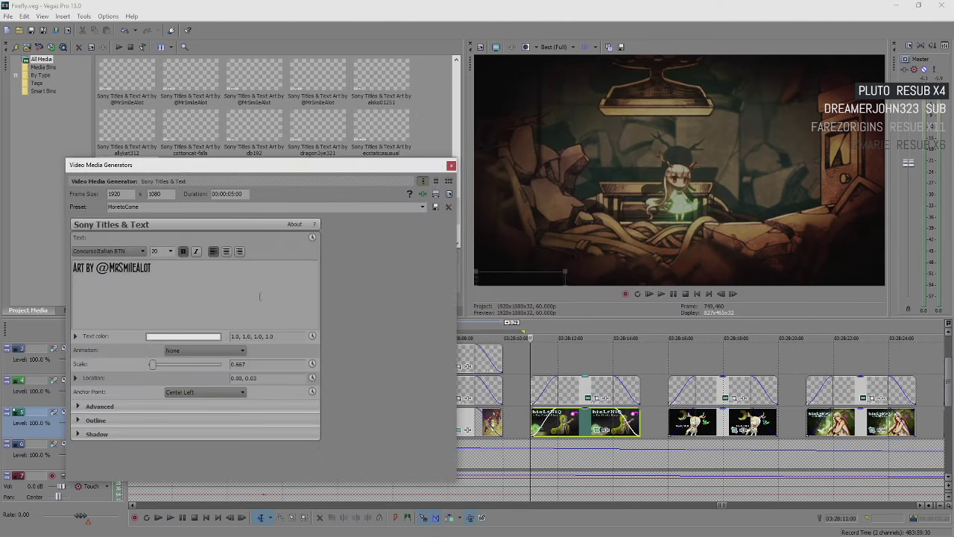
pyautogui.press('BackSpace')
pyautogui.press('BackSpace')
pyautogui.press('BackSpace')
pyautogui.press('BackSpace')
pyautogui.press('BackSpace')
pyautogui.press('BackSpace')
pyautogui.press('BackSpace')
pyautogui.press('BackSpace')
pyautogui.press('BackSpace')
pyautogui.press('BackSpace')
pyautogui.press('BackSpace')
pyautogui.press('BackSpace')
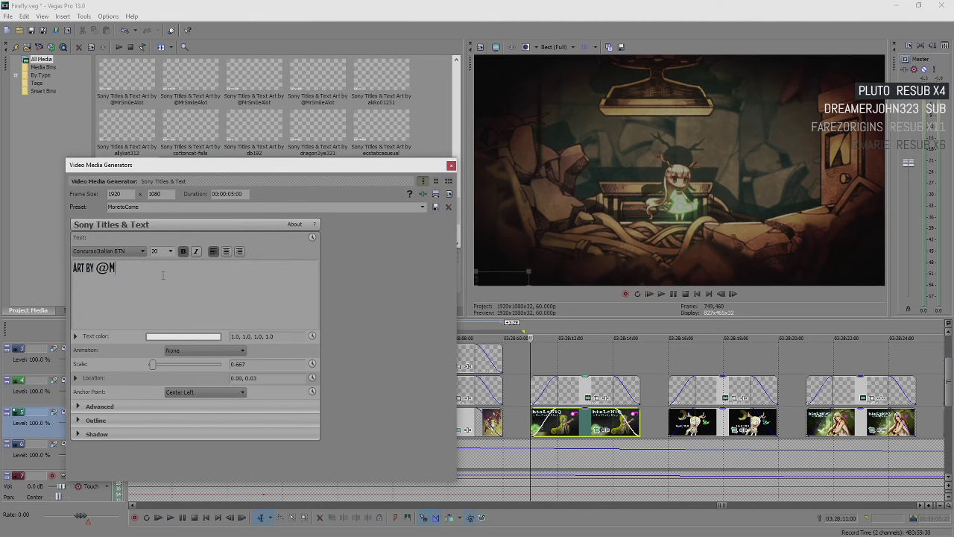
pyautogui.write('IMMURDERCUPCAKE')
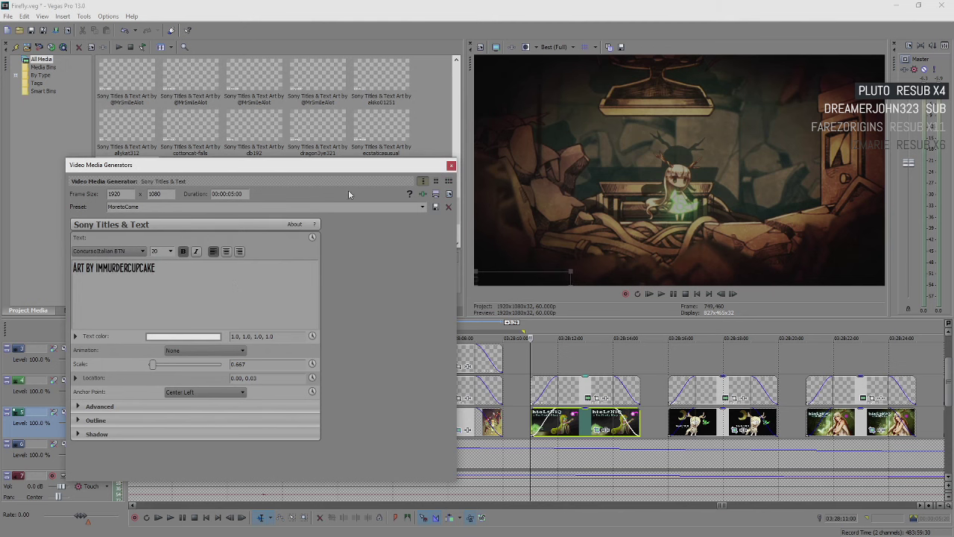
pyautogui.click(451, 166)
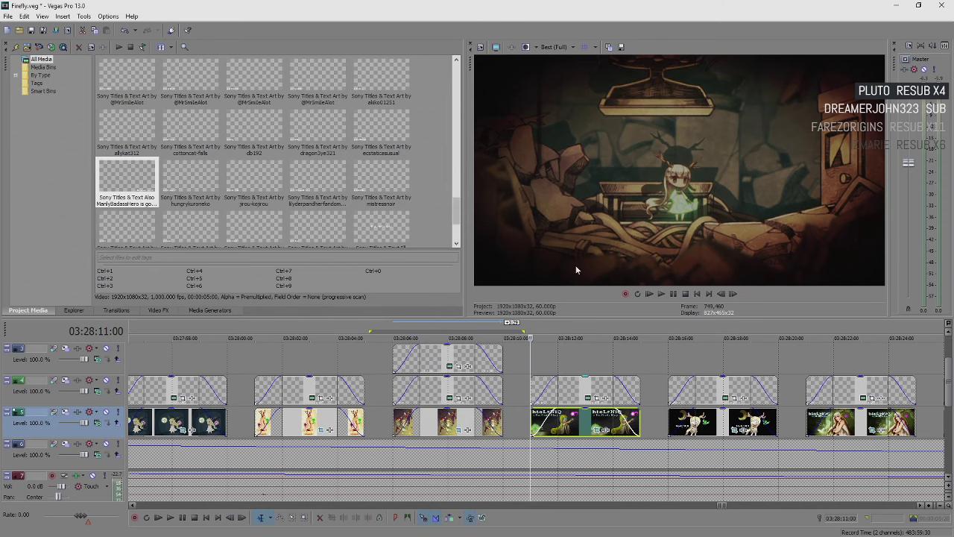
# - Check the take name of the black moon image starting at 03:28:16 and change its credit title to "Art by kyubuie"
pyautogui.rightClick(727, 423)
pyautogui.click(731, 420)
pyautogui.click(548, 360)
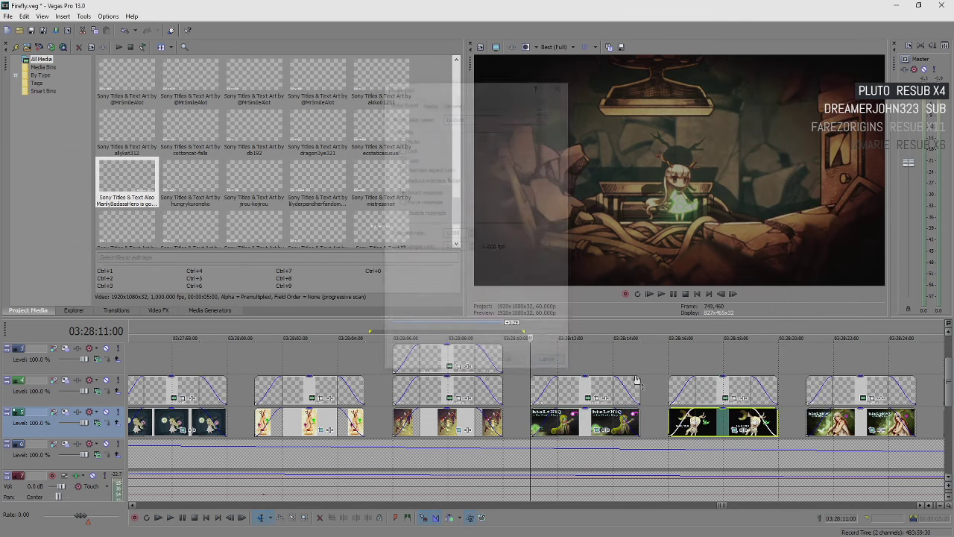
pyautogui.click(711, 391)
pyautogui.click(725, 399)
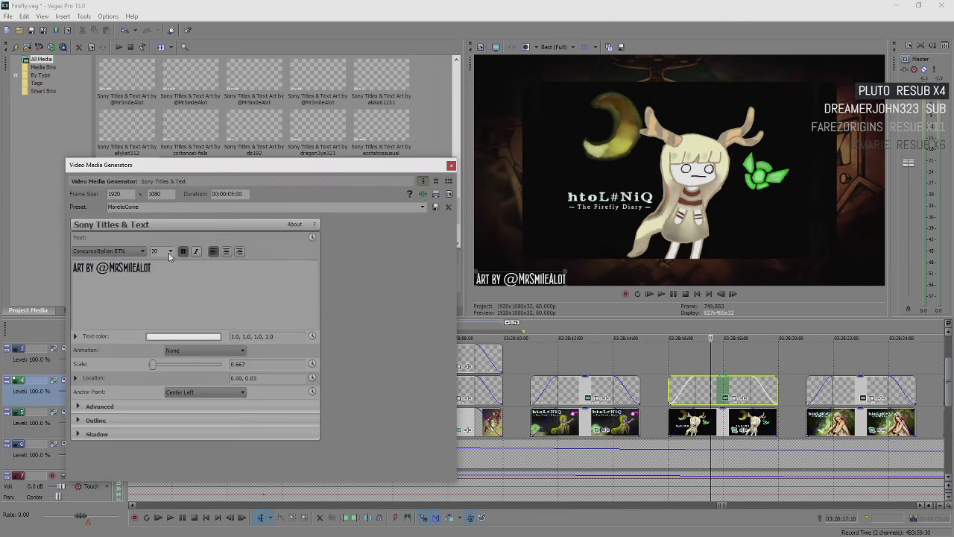
pyautogui.doubleClick(137, 268)
pyautogui.press('BackSpace')
pyautogui.press('BackSpace')
pyautogui.write('KYUBUIE')
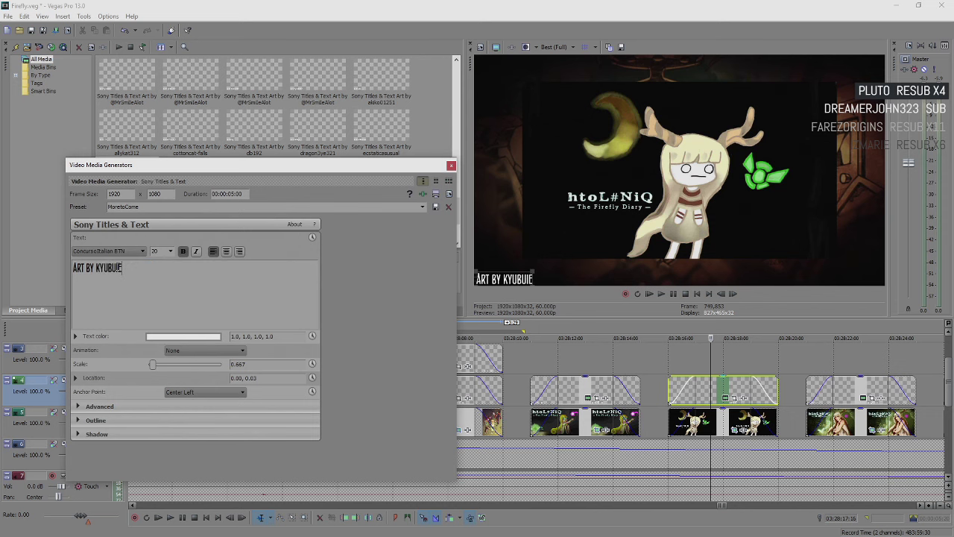
pyautogui.click(451, 167)
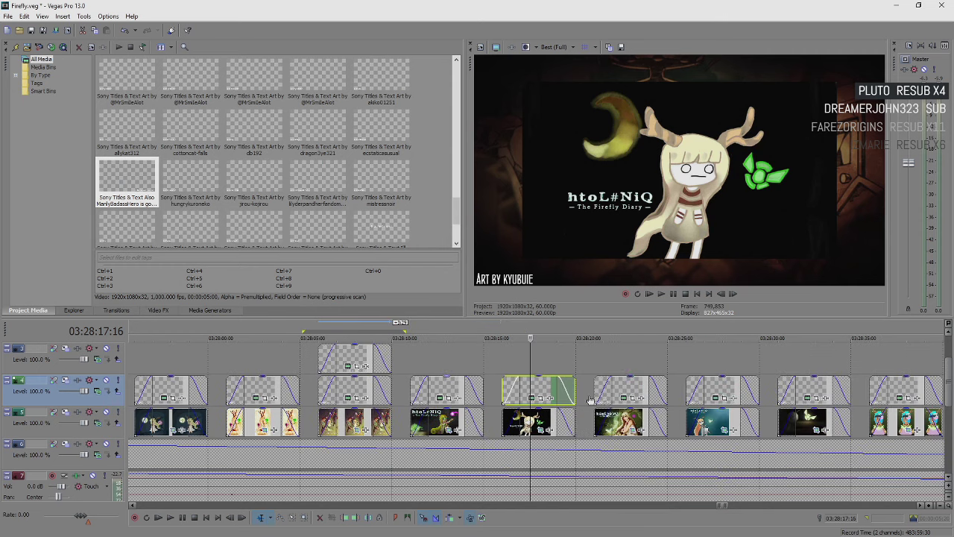
# - Check the take name of the image starting at 03:28:21 and change its credit title to "Art by meadowslittlebug"
pyautogui.scroll(-2, 610, 405)
pyautogui.click(632, 367)
pyautogui.scroll(3, 632, 367)
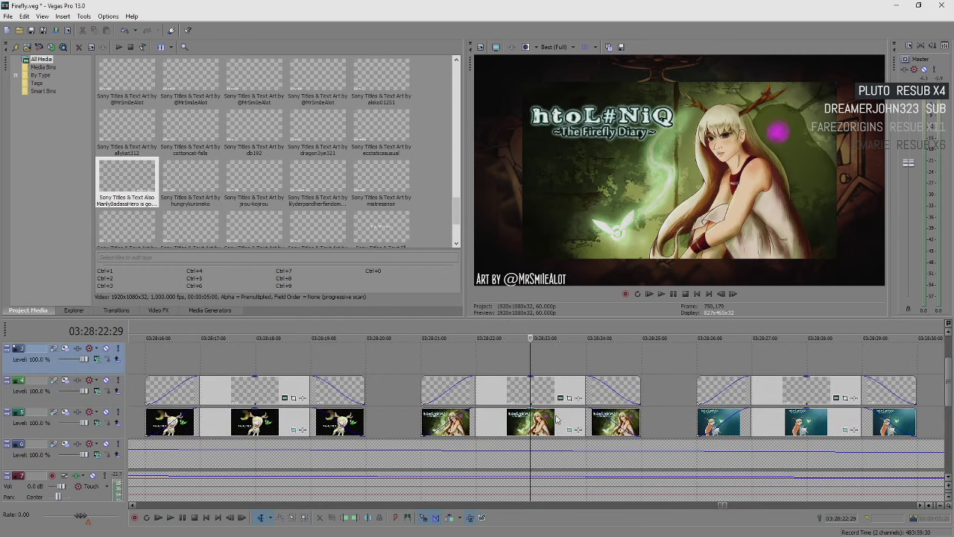
pyautogui.rightClick(559, 423)
pyautogui.click(583, 415)
pyautogui.click(552, 365)
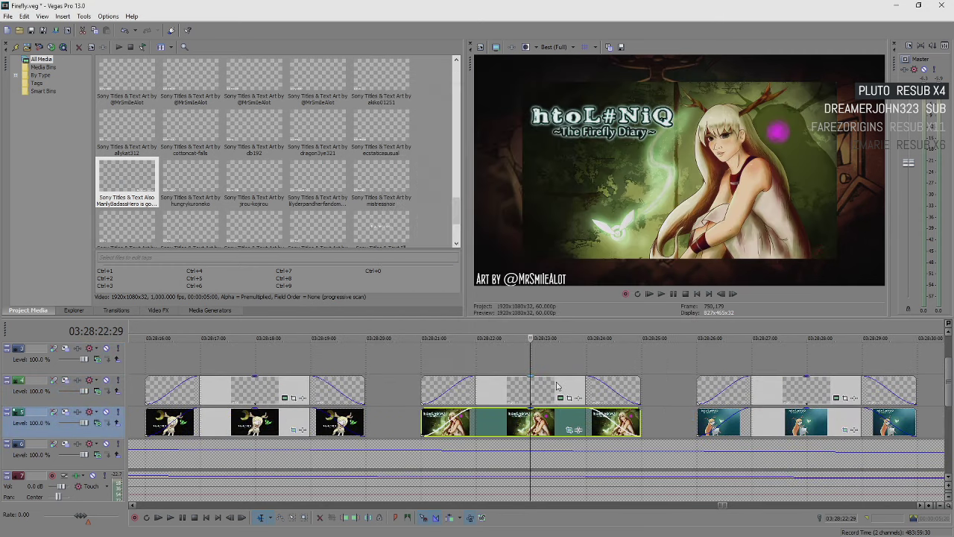
pyautogui.click(561, 398)
pyautogui.doubleClick(132, 270)
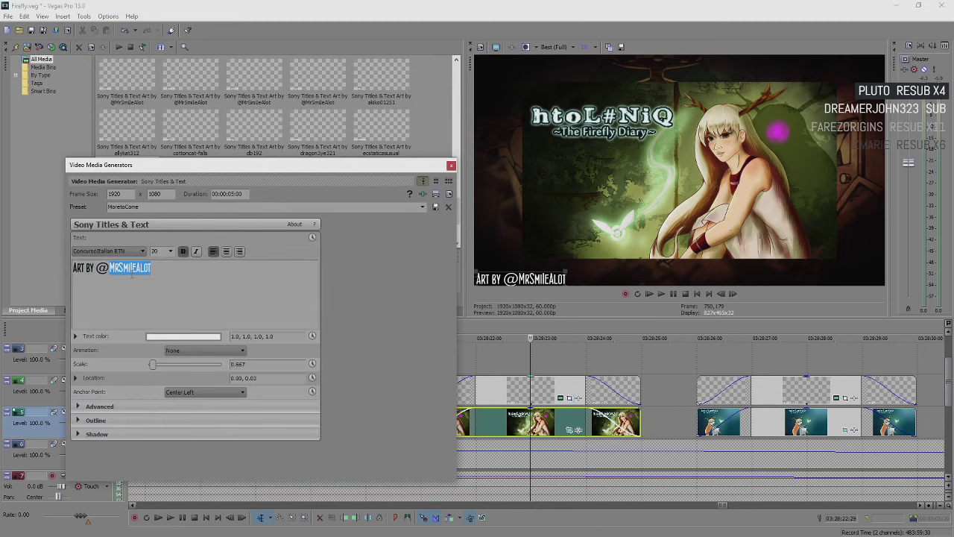
pyautogui.write('MEADOWSLITTLEBUG')
pyautogui.click(451, 165)
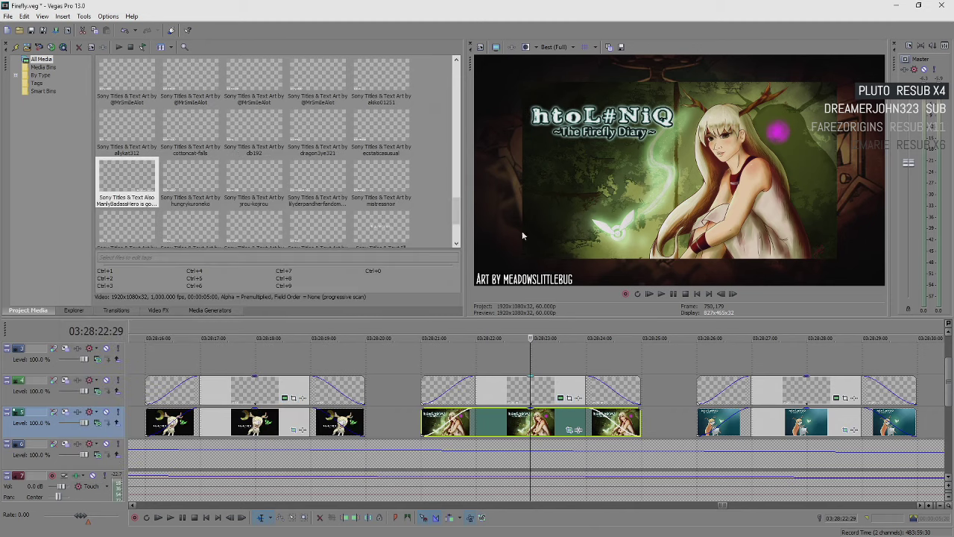
# - Check the take name of the teal image starting at 03:28:26 and change its credit title to "Art by moist-car"
pyautogui.click(784, 422)
pyautogui.rightClick(807, 422)
pyautogui.click(828, 466)
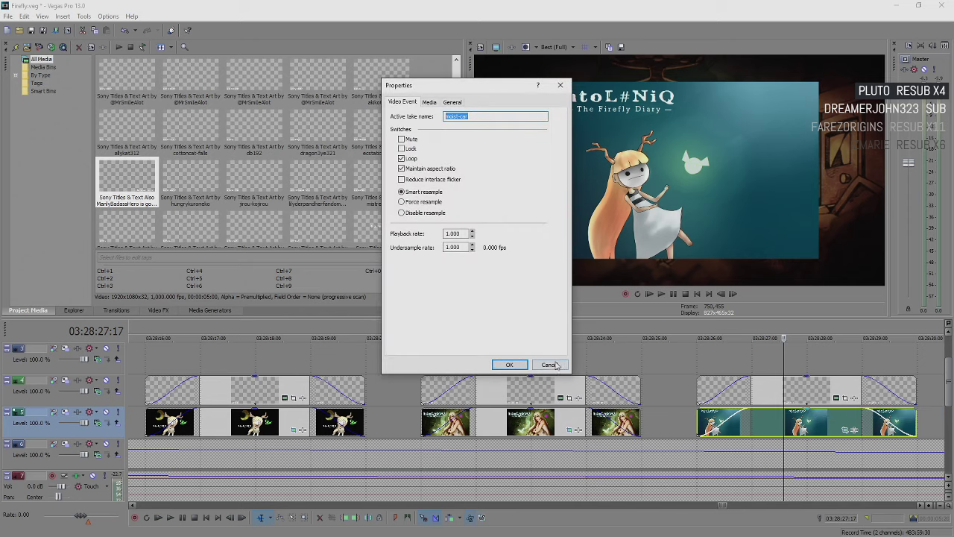
pyautogui.click(548, 364)
pyautogui.click(837, 397)
pyautogui.doubleClick(129, 268)
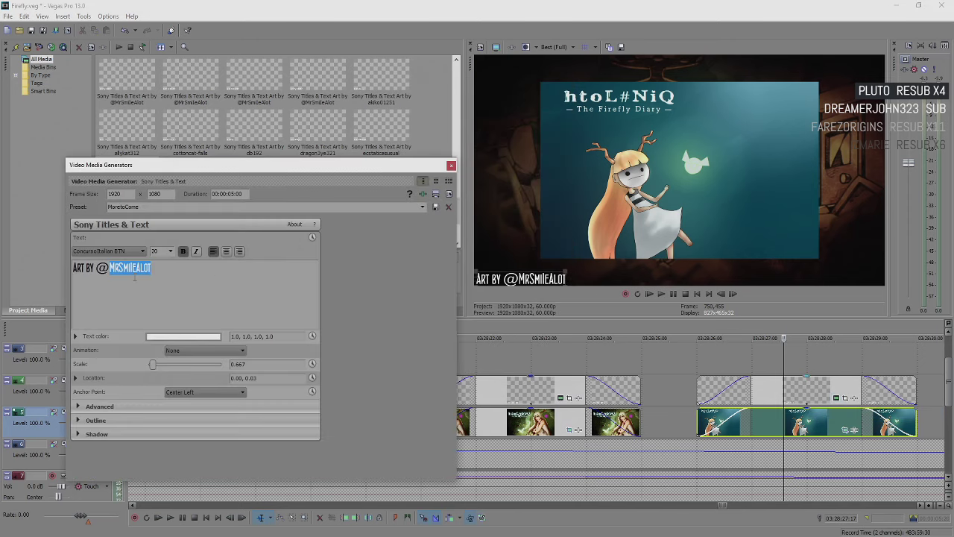
pyautogui.press('BackSpace')
pyautogui.press('BackSpace')
pyautogui.press('BackSpace')
pyautogui.write('MOIST-CAR')
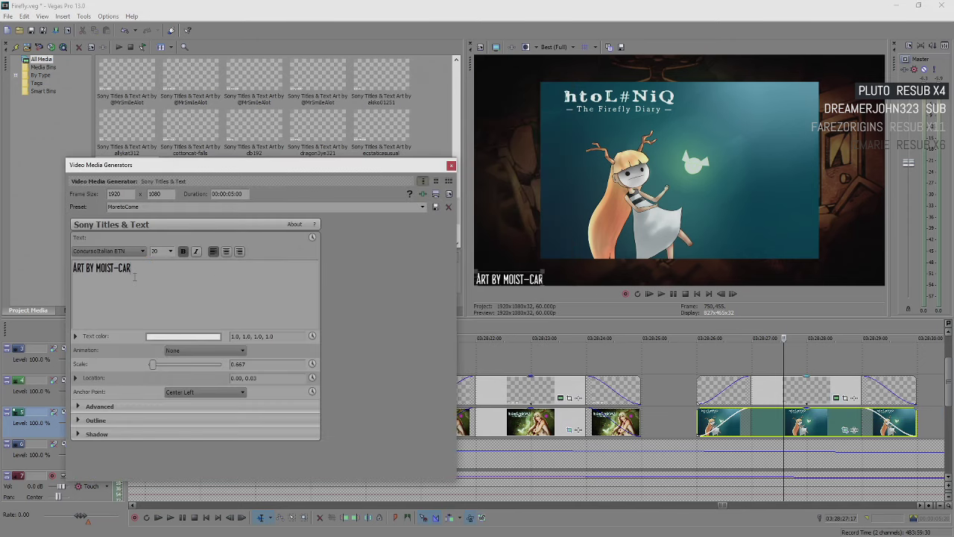
pyautogui.click(452, 165)
# - Check the take name of the dark image starting at 03:28:31 and change its credit title to "Art by NovaTLamb"
pyautogui.scroll(-5, 521, 417)
pyautogui.click(634, 421)
pyautogui.rightClick(639, 418)
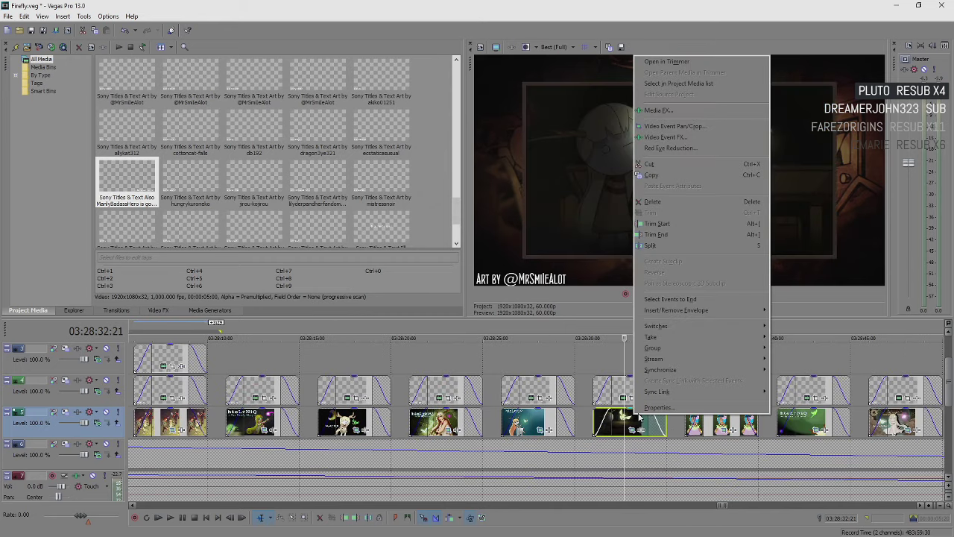
pyautogui.click(656, 407)
pyautogui.click(550, 365)
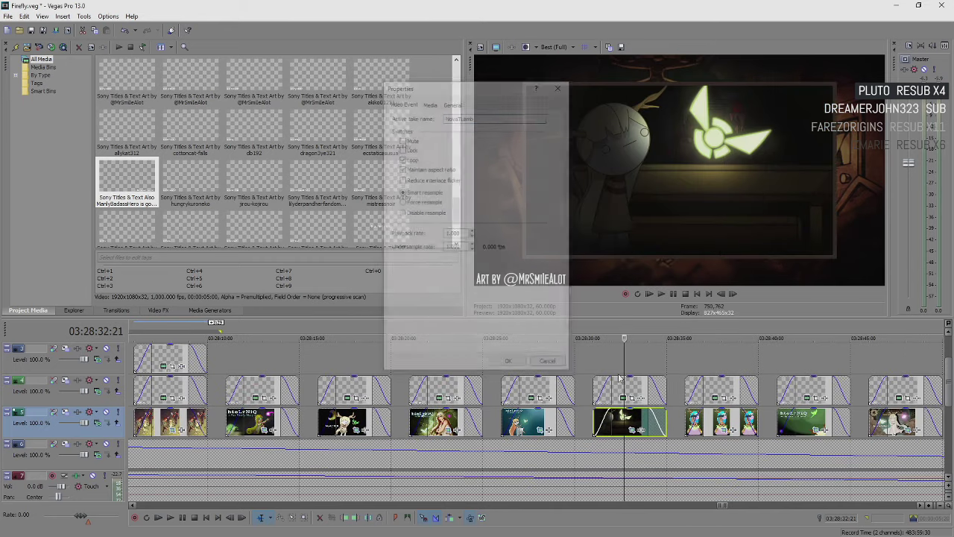
pyautogui.click(640, 393)
pyautogui.click(625, 399)
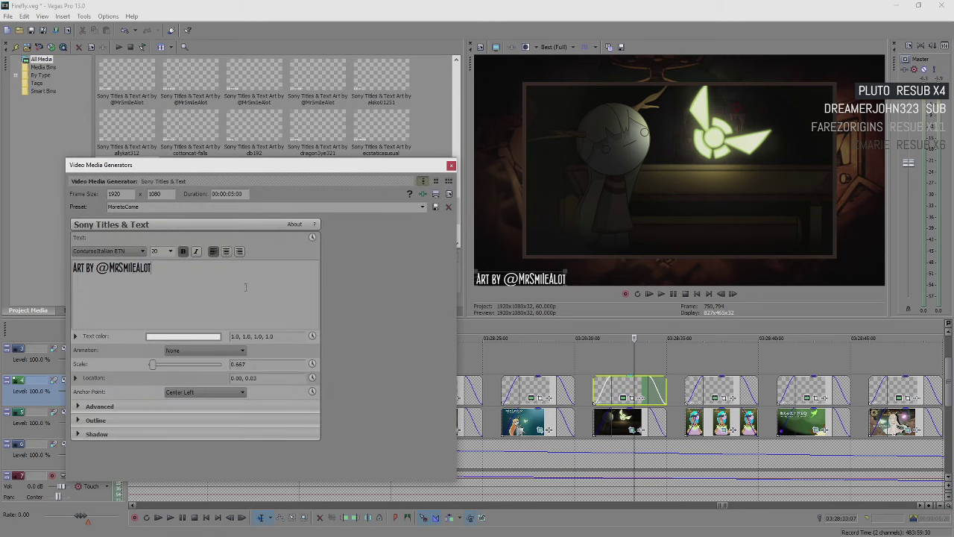
pyautogui.doubleClick(141, 269)
pyautogui.press('BackSpace')
pyautogui.press('BackSpace')
pyautogui.write('NovaTLamb')
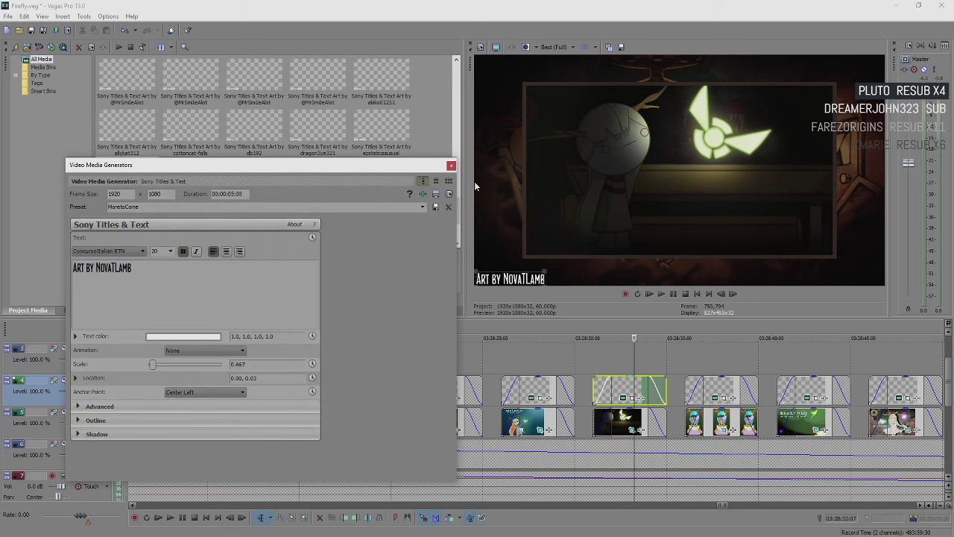
pyautogui.click(451, 166)
# - Check the take name of the blue-haired portrait starting at 03:28:36 and change its credit title to "Art by pixel-dot-gamer"
pyautogui.click(716, 422)
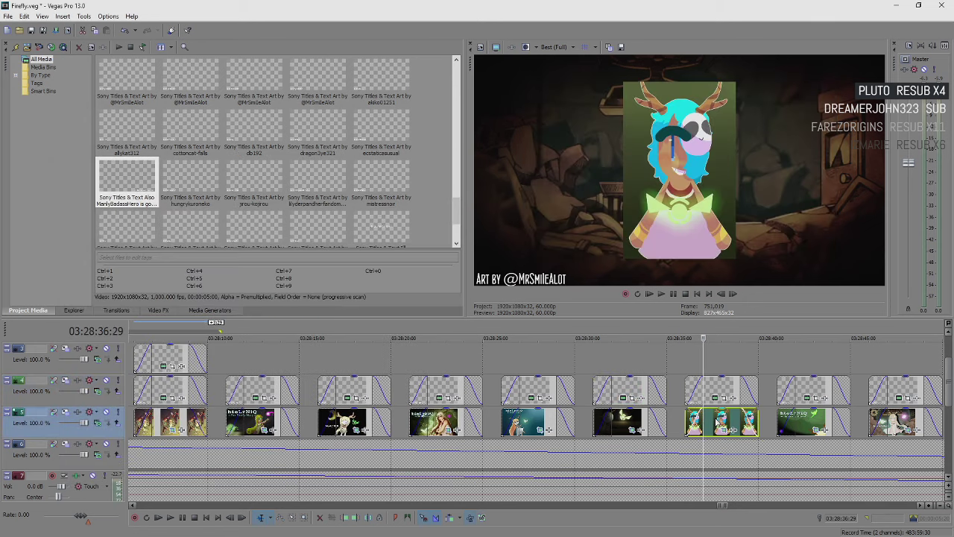
pyautogui.rightClick(716, 419)
pyautogui.click(746, 412)
pyautogui.click(553, 367)
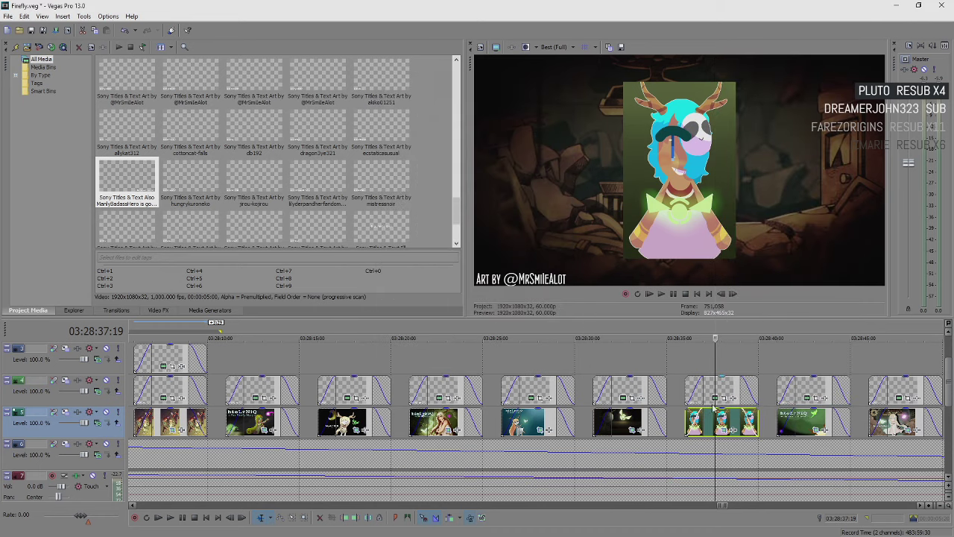
pyautogui.click(716, 398)
pyautogui.doubleClick(131, 270)
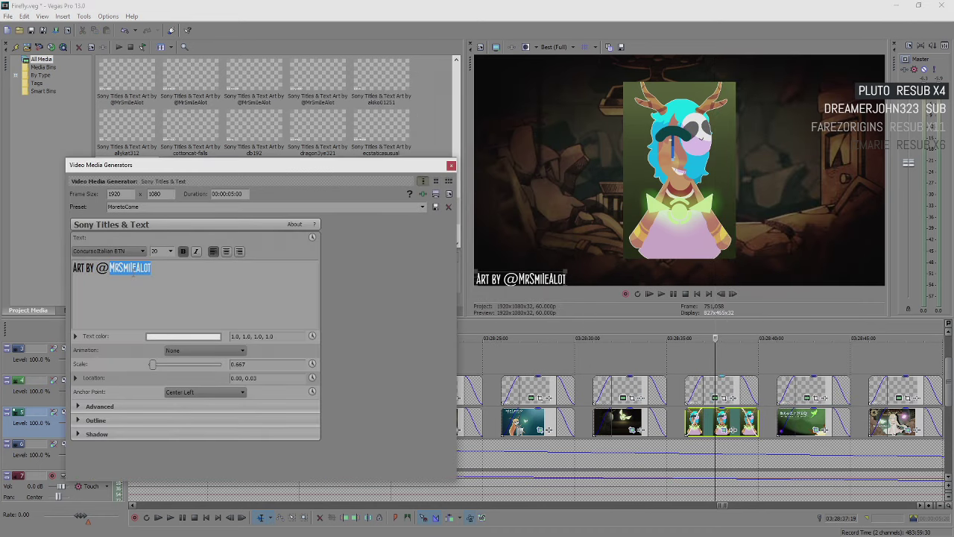
pyautogui.press('BackSpace')
pyautogui.press('BackSpace')
pyautogui.write('PIXEL-DOT-GAMER')
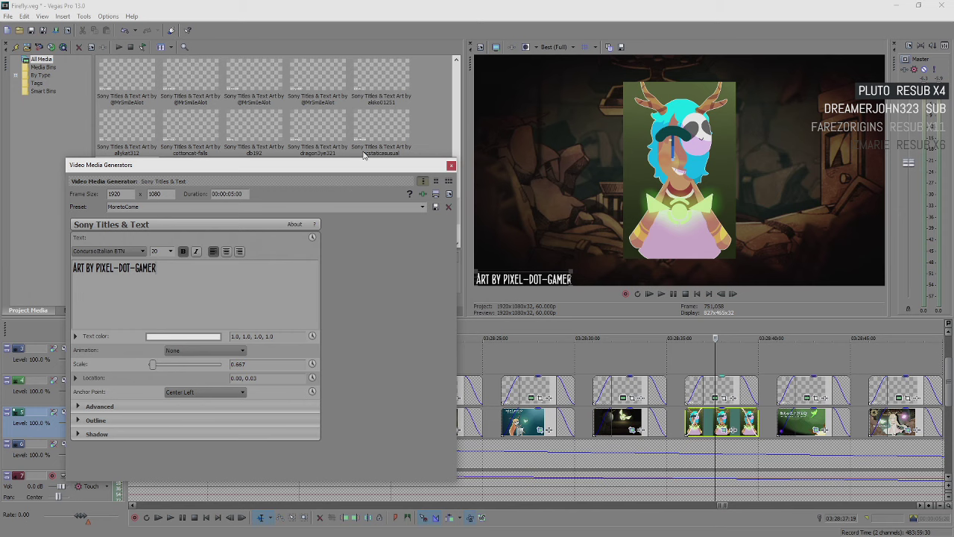
pyautogui.click(451, 165)
# - Check the take name of the green image starting at 03:28:41 and change its credit title to "Art by roseplayer33"
pyautogui.scroll(-6, 571, 422)
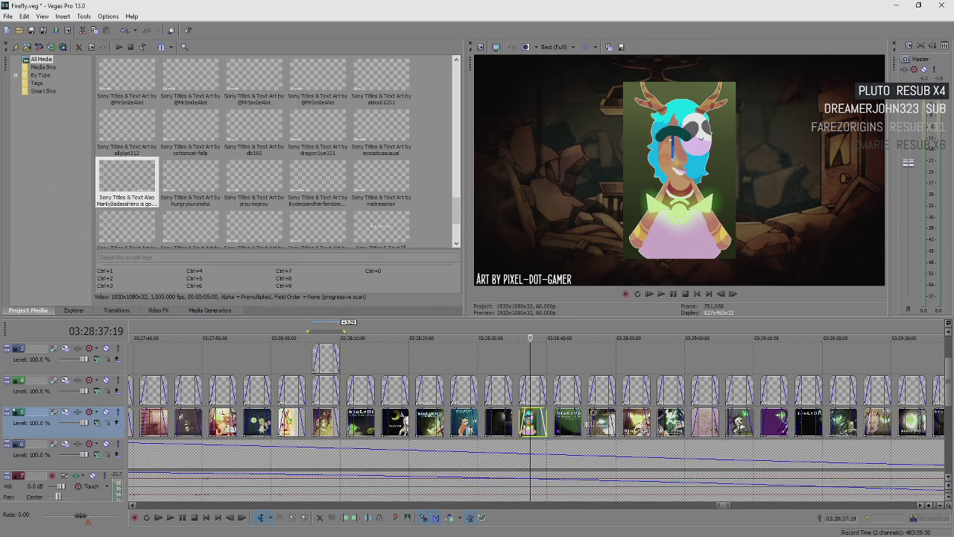
pyautogui.click(571, 422)
pyautogui.scroll(6, 571, 422)
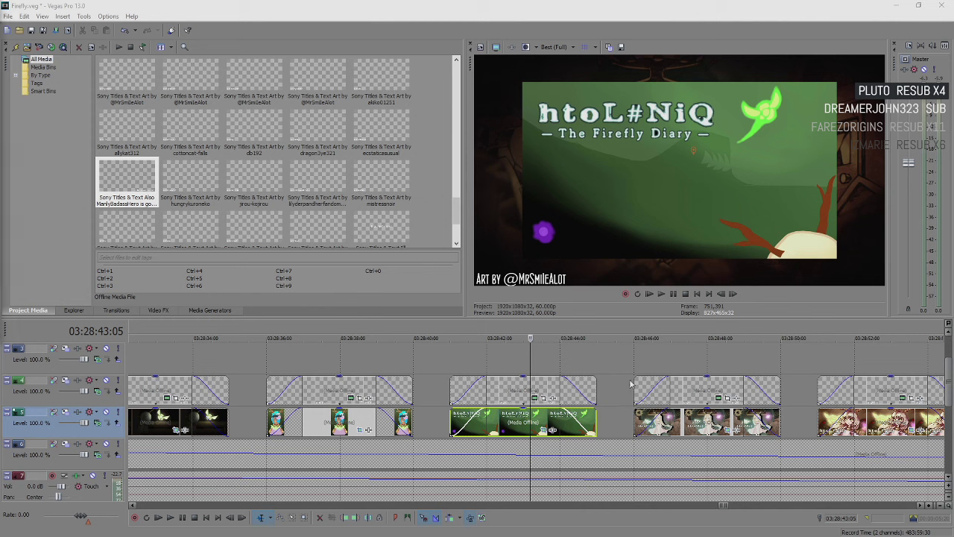
pyautogui.click(524, 422)
pyautogui.rightClick(522, 423)
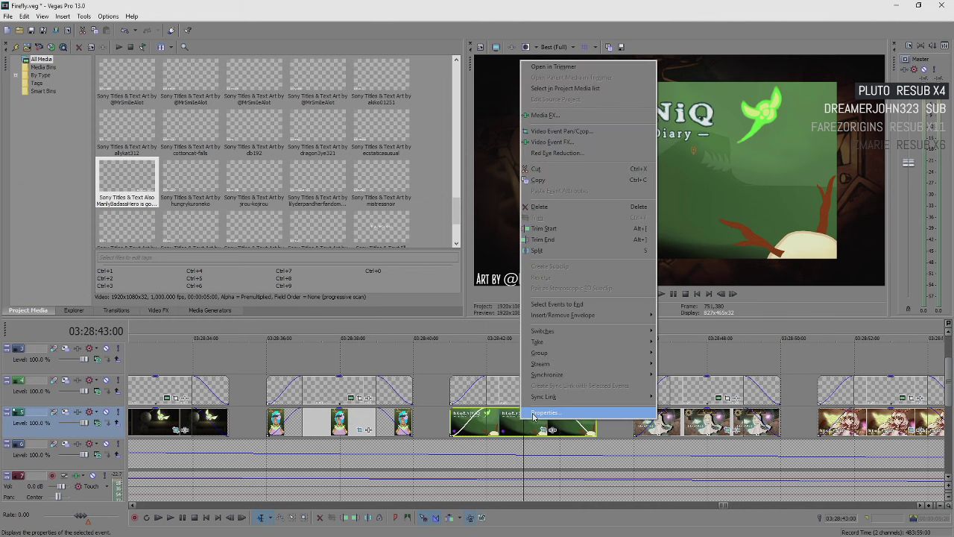
pyautogui.click(535, 414)
pyautogui.click(549, 365)
pyautogui.click(535, 398)
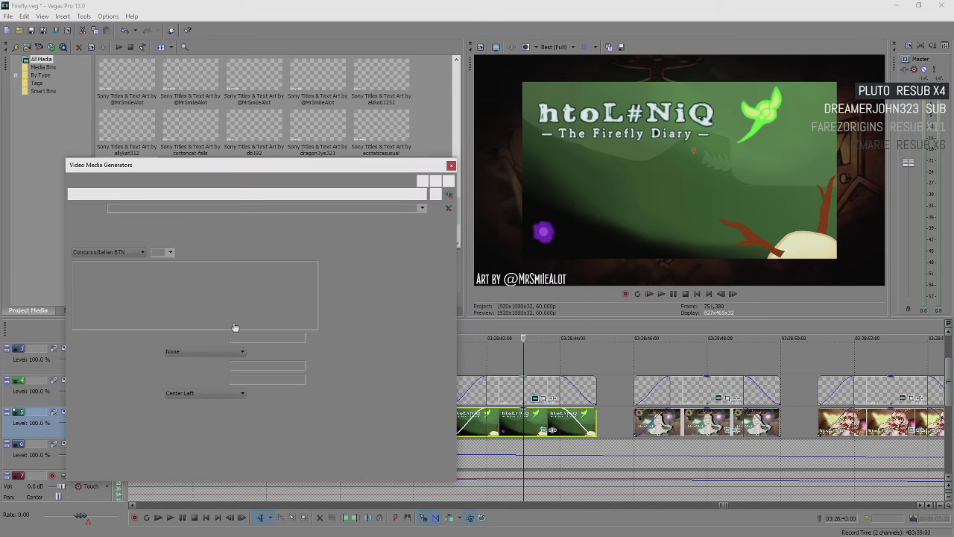
pyautogui.doubleClick(123, 276)
pyautogui.press('BackSpace')
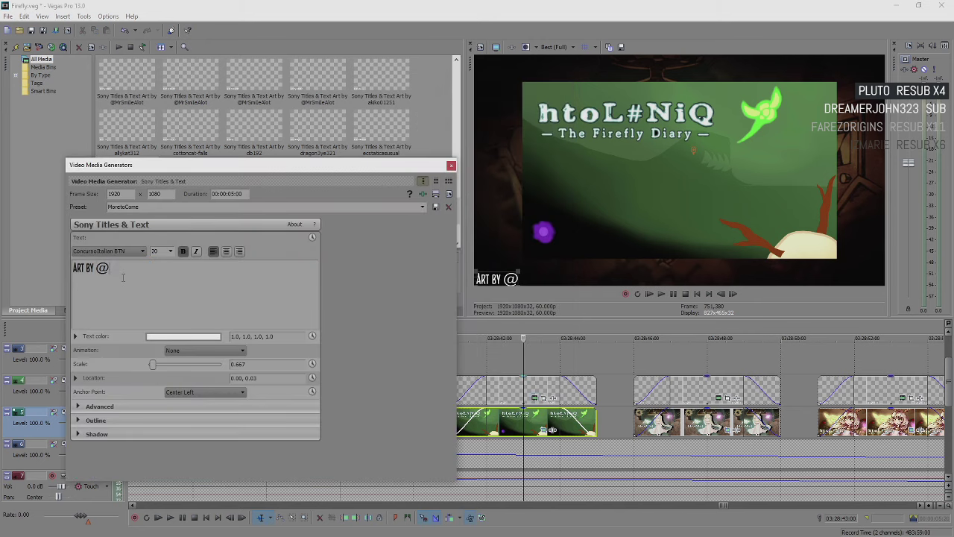
pyautogui.press('BackSpace')
pyautogui.write('ROSEPLAYER33')
pyautogui.click(451, 167)
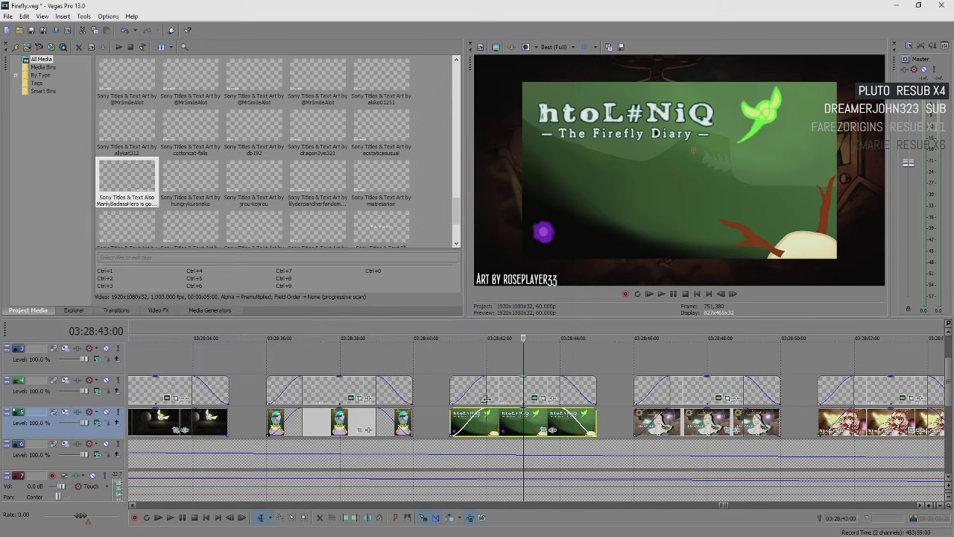
pyautogui.click(346, 392)
pyautogui.click(522, 392)
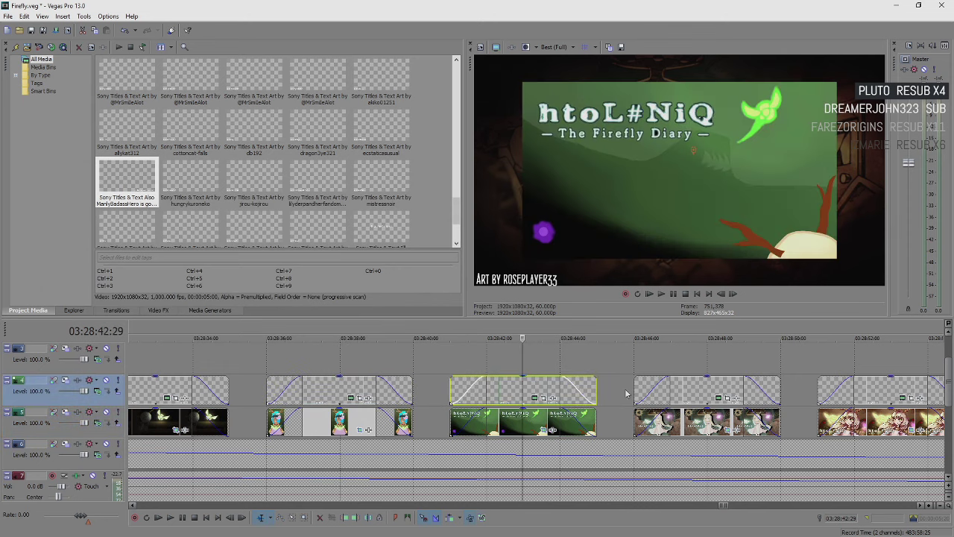
# - Check the take name of the image starting at 03:28:46 and change its credit title to "Art by anmitsuno"
pyautogui.click(692, 419)
pyautogui.rightClick(706, 419)
pyautogui.click(727, 408)
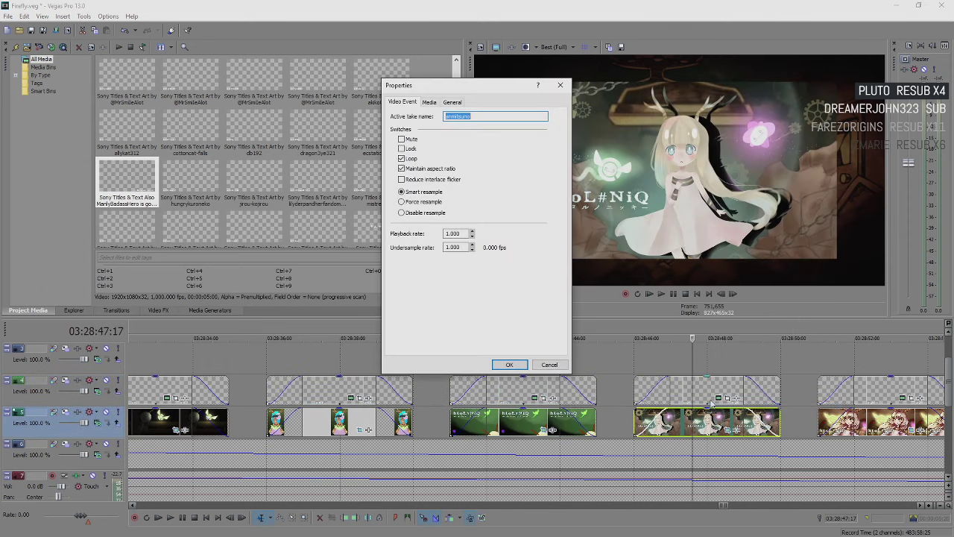
pyautogui.click(550, 365)
pyautogui.click(718, 397)
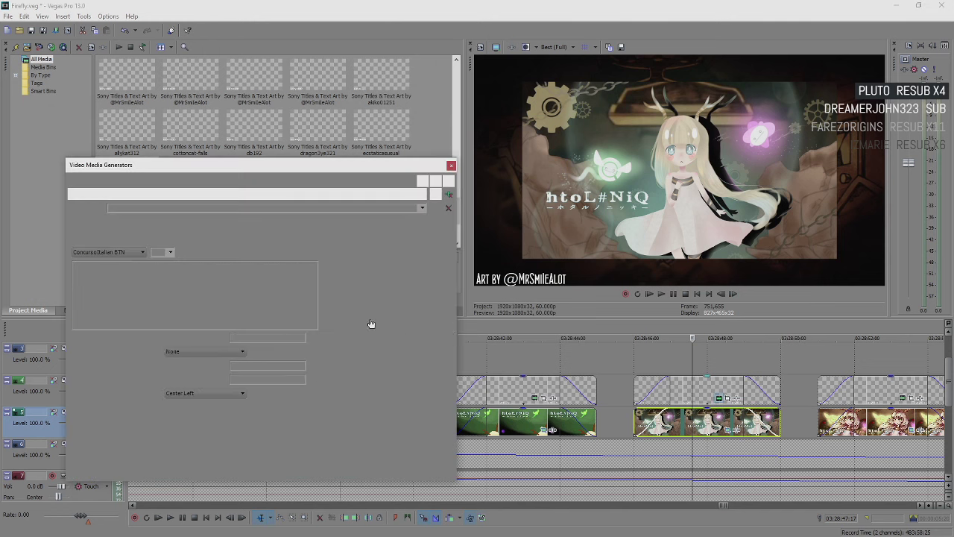
pyautogui.doubleClick(129, 282)
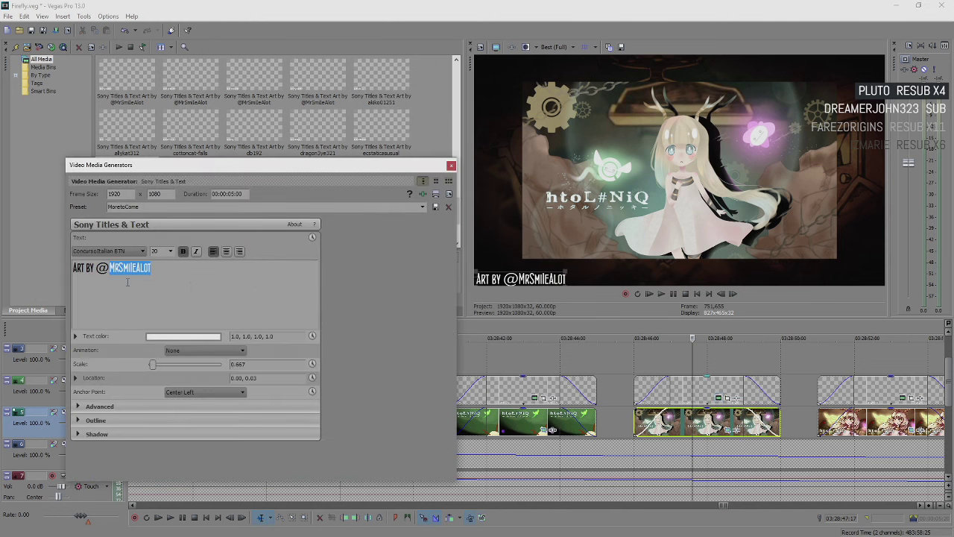
pyautogui.press('BackSpace')
pyautogui.press('BackSpace')
pyautogui.write('ANMITSUNO')
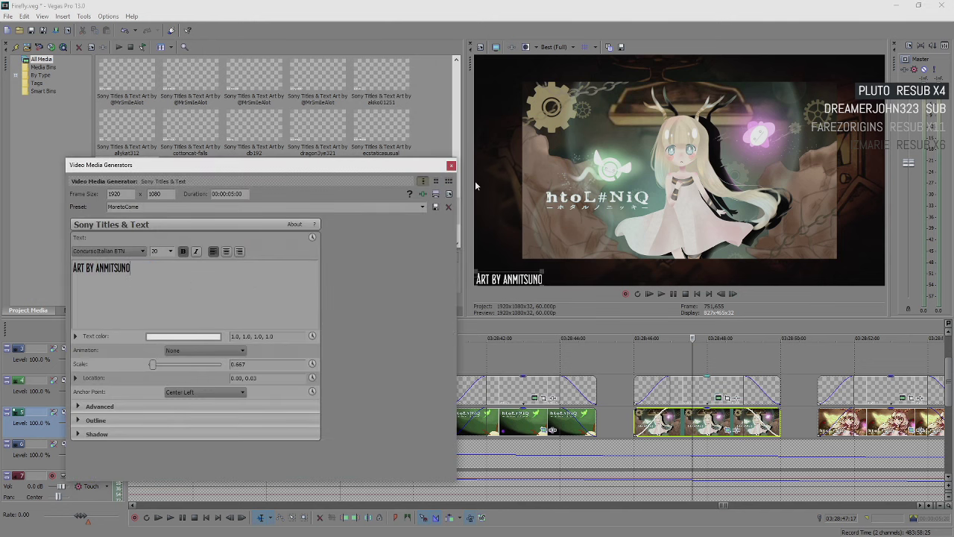
pyautogui.click(451, 165)
# - Check the take name of the image starting at 03:28:51 and change its credit title to "Art by deerofdeatharts"
pyautogui.scroll(-2, 560, 373)
pyautogui.click(559, 369)
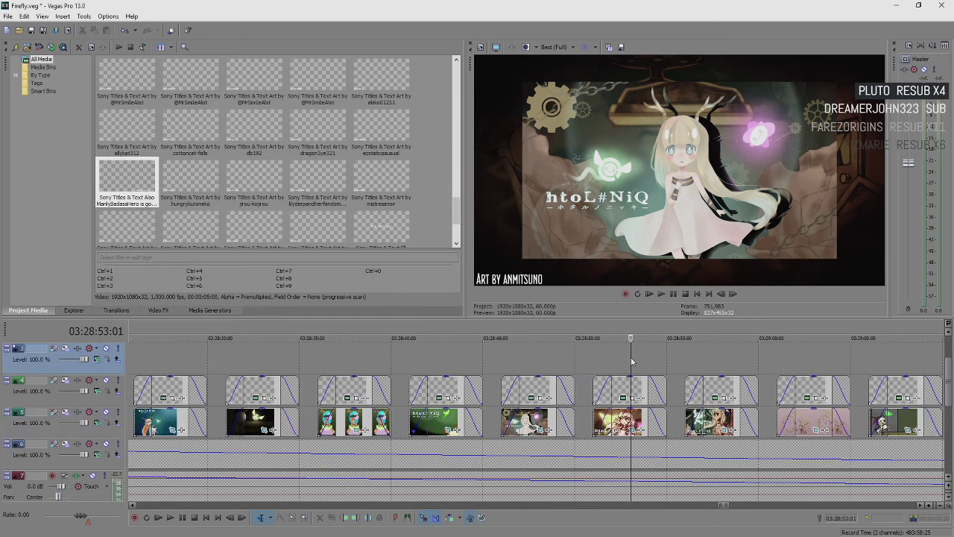
pyautogui.scroll(2, 560, 374)
pyautogui.rightClick(498, 433)
pyautogui.click(513, 415)
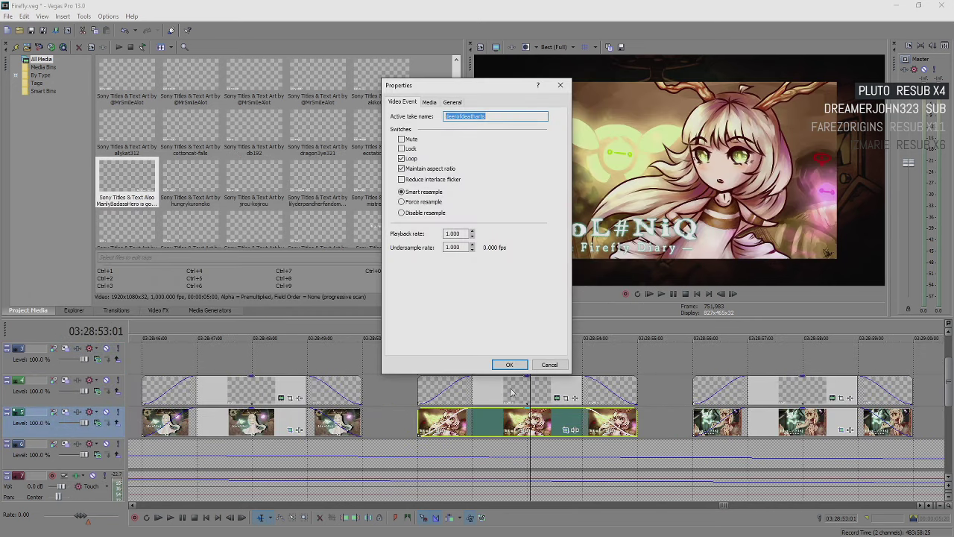
pyautogui.click(548, 365)
pyautogui.click(520, 393)
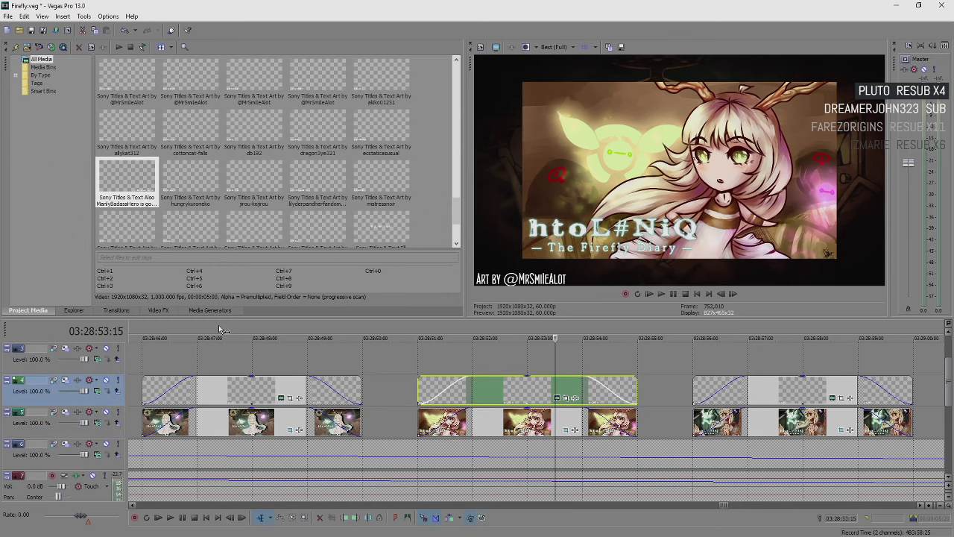
pyautogui.click(556, 399)
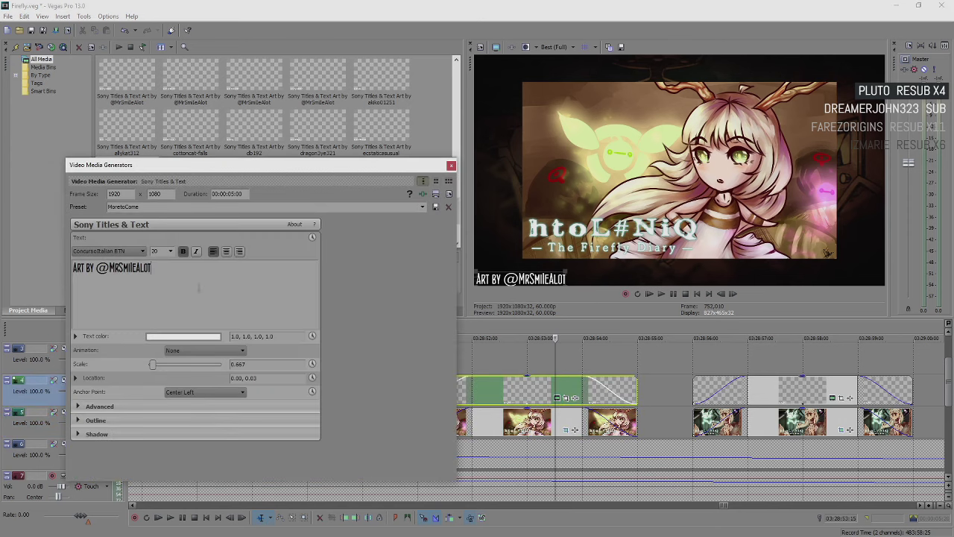
pyautogui.doubleClick(123, 268)
pyautogui.write('DEEROFDEATHARTS')
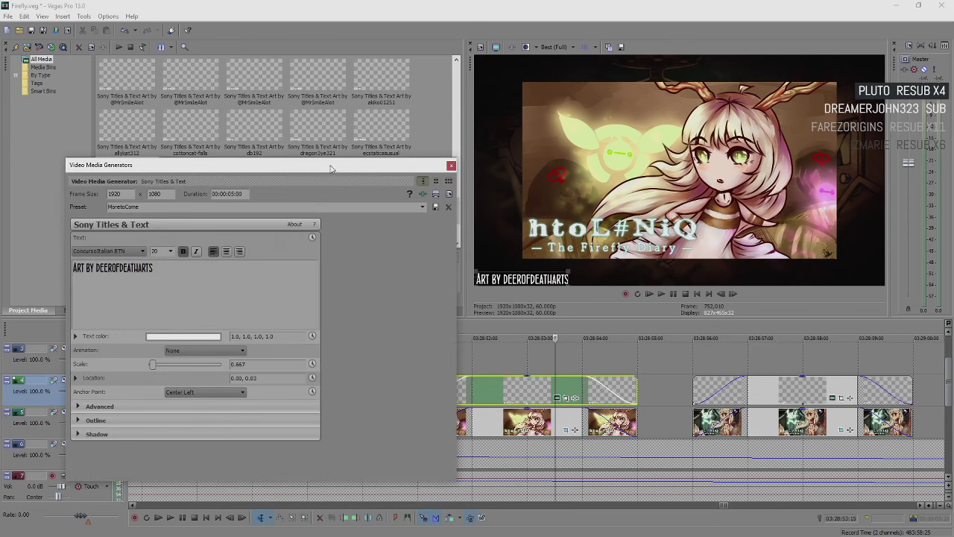
pyautogui.click(451, 166)
# - Check the take name of the image starting at 03:28:56 and change its credit title to "Art by fairykats"
pyautogui.click(773, 418)
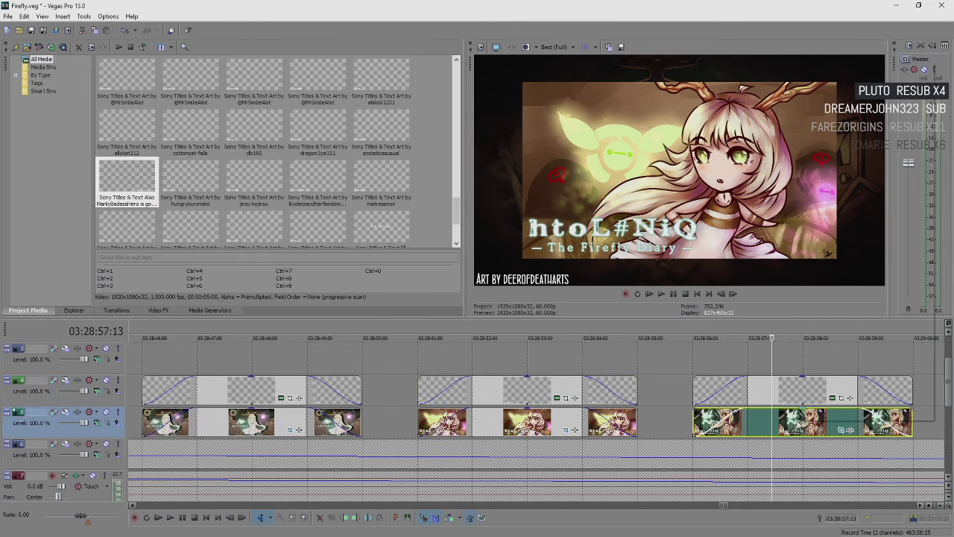
pyautogui.click(553, 364)
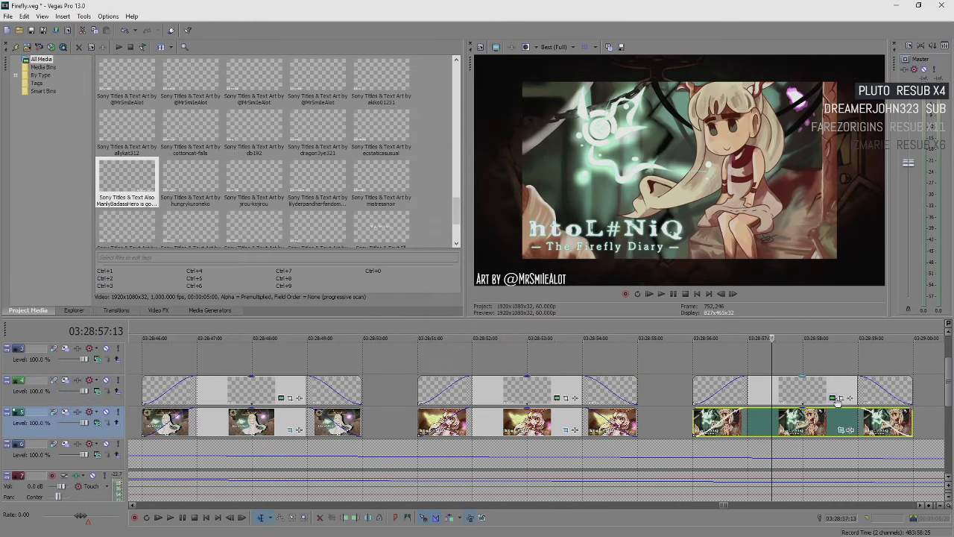
pyautogui.click(833, 397)
pyautogui.doubleClick(123, 268)
pyautogui.write('FAIRYKATS')
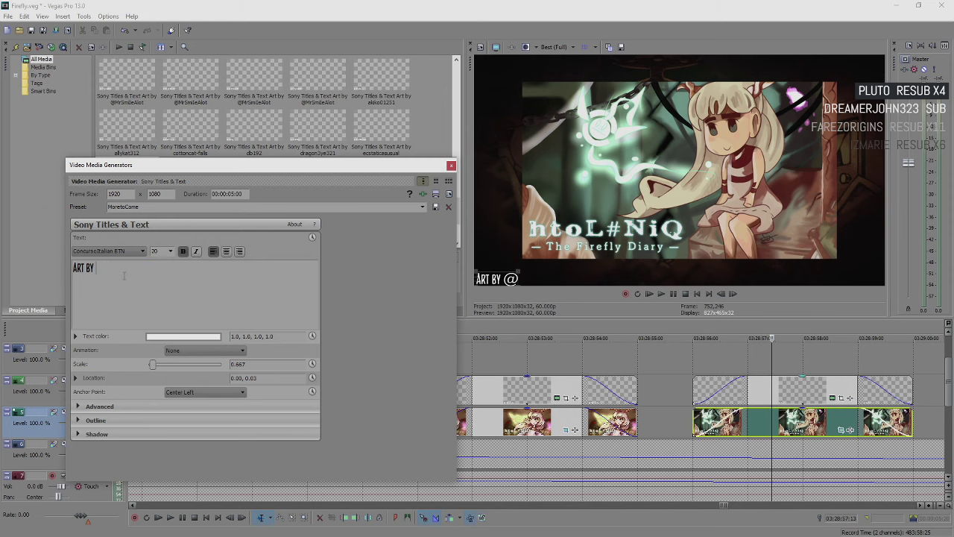
pyautogui.click(450, 166)
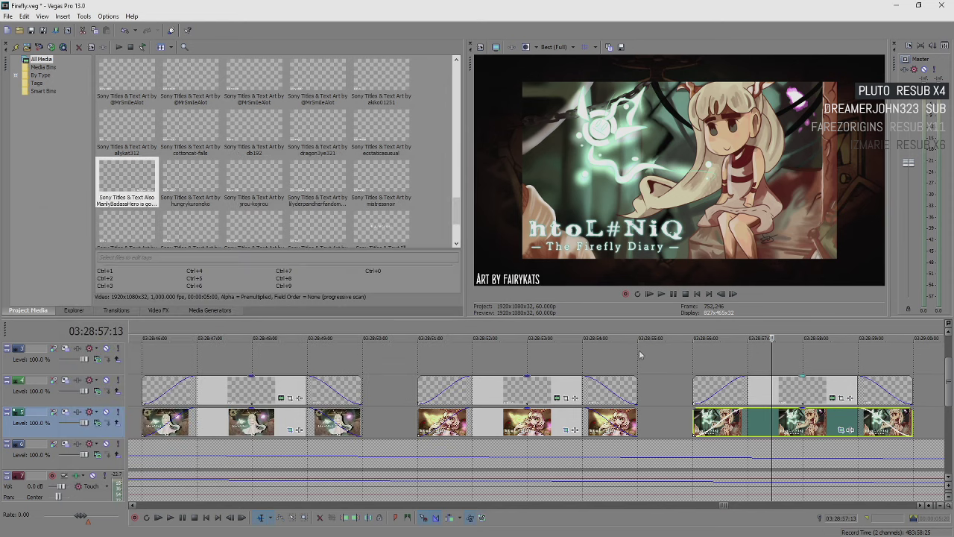
# - Check the take name of the pink drawing starting at 03:29:01 and change its credit title to "Art by jamiedidit"
pyautogui.scroll(-5, 703, 402)
pyautogui.click(635, 419)
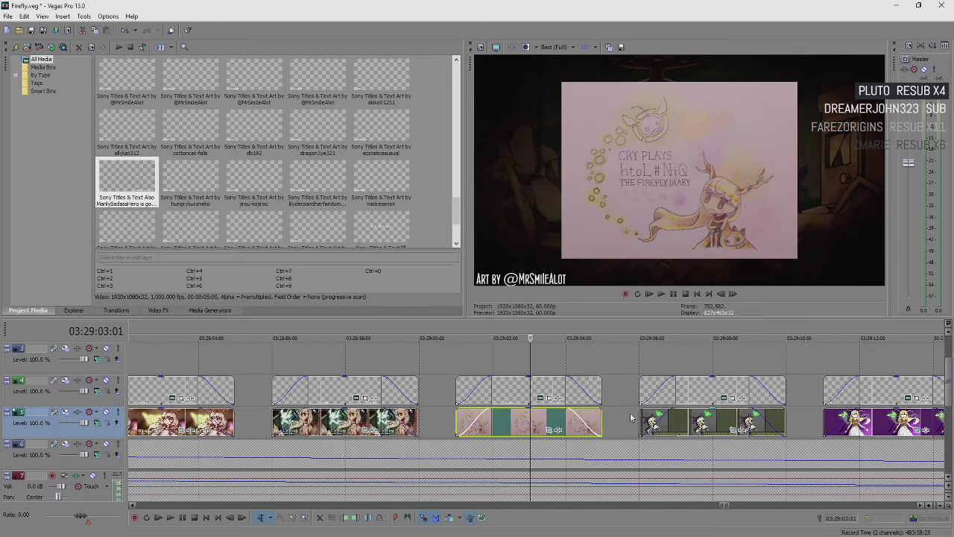
pyautogui.scroll(3, 634, 419)
pyautogui.rightClick(545, 422)
pyautogui.click(550, 415)
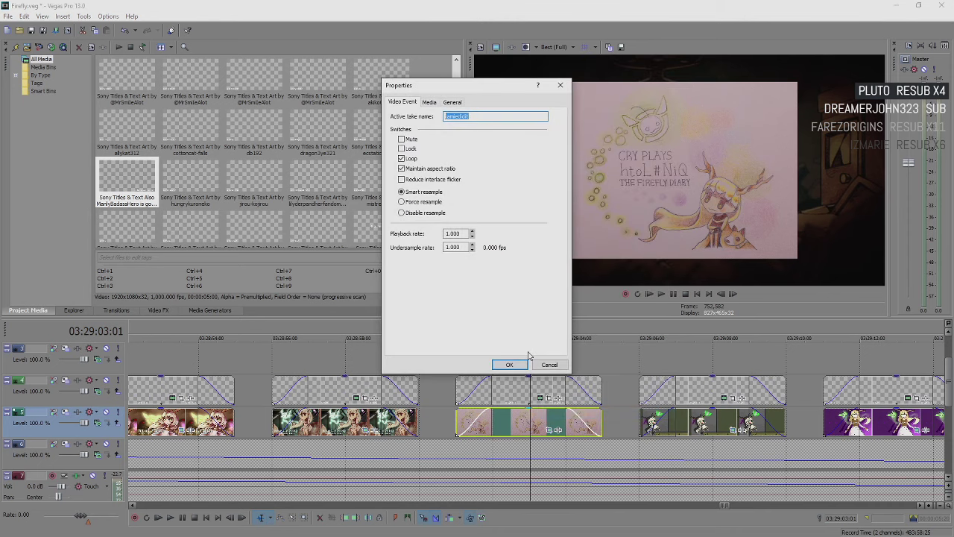
pyautogui.click(549, 364)
pyautogui.click(555, 431)
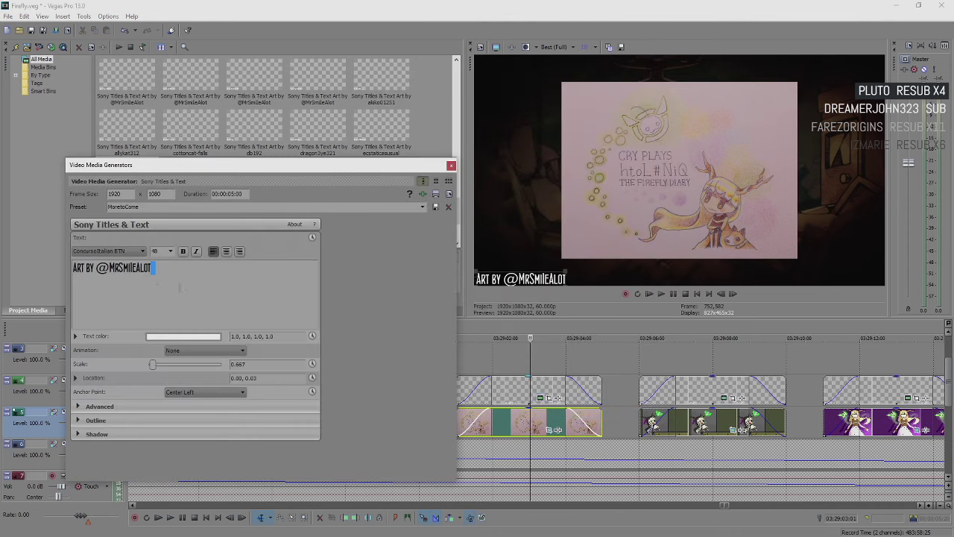
pyautogui.doubleClick(133, 268)
pyautogui.press('BackSpace')
pyautogui.press('BackSpace')
pyautogui.press('BackSpace')
pyautogui.write('JAMIEDIDIT')
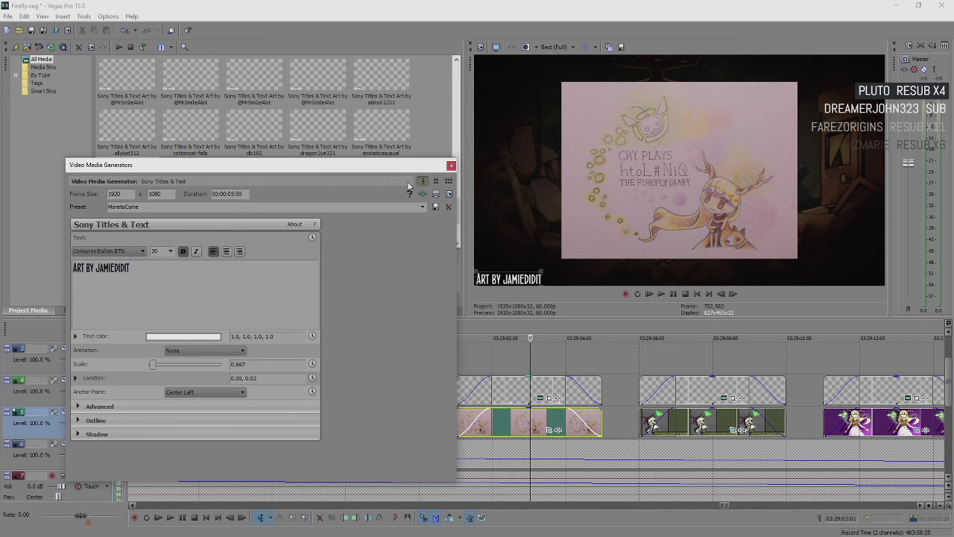
pyautogui.click(451, 166)
# - Check the take name of the grey-green image starting at 03:29:06 and change its credit title to "Art by LadyCriatix"
pyautogui.click(695, 419)
pyautogui.rightClick(698, 419)
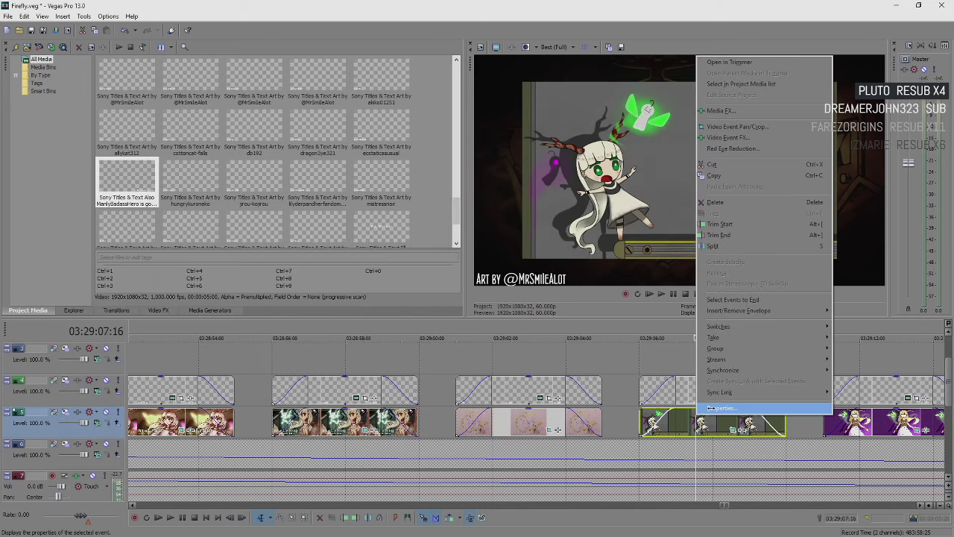
pyautogui.click(707, 410)
pyautogui.press('Escape')
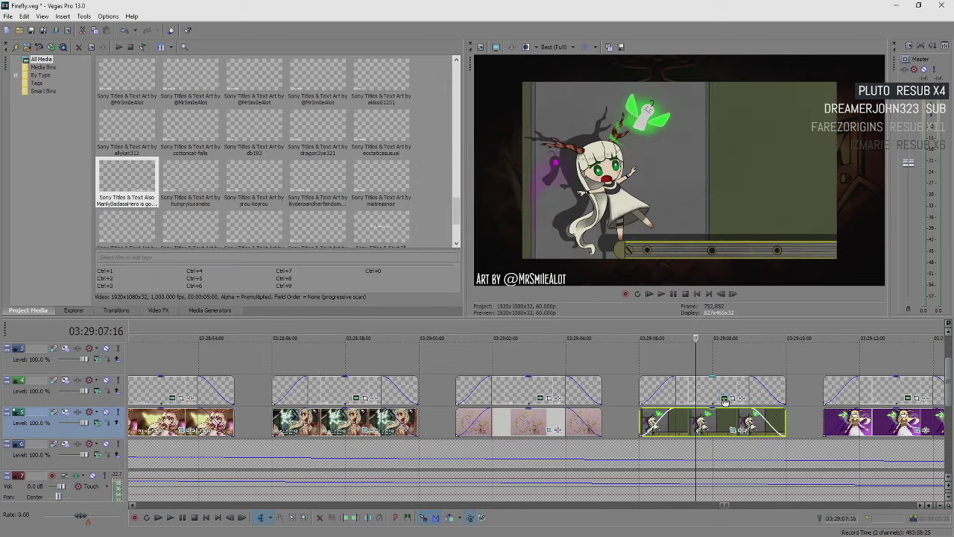
pyautogui.click(725, 399)
pyautogui.doubleClick(130, 268)
pyautogui.write('LadyCriatix')
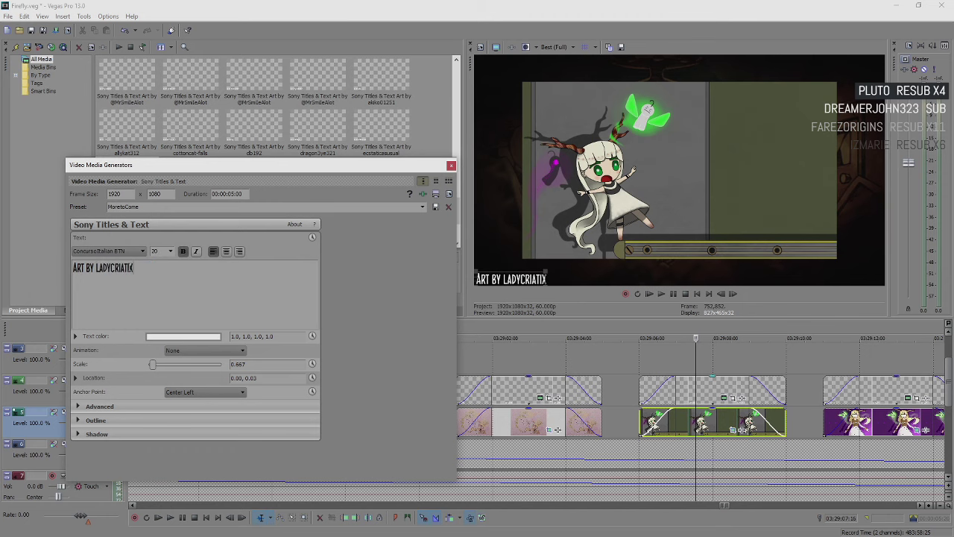
pyautogui.click(451, 166)
# - Check the take name of the purple image starting at 03:29:11 and change its credit title to "Art by memekasasha"
pyautogui.scroll(-3, 630, 418)
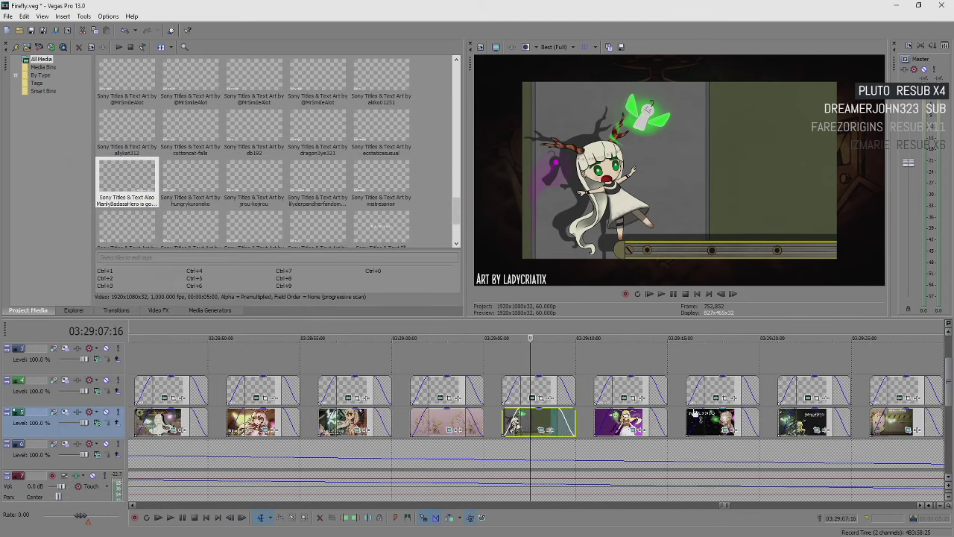
pyautogui.scroll(3, 664, 422)
pyautogui.rightClick(568, 426)
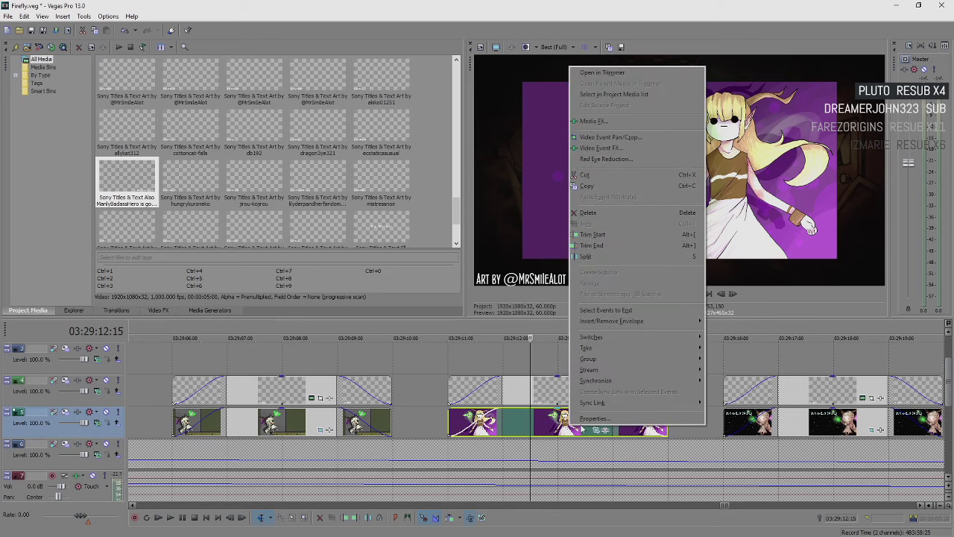
pyautogui.click(589, 409)
pyautogui.click(549, 365)
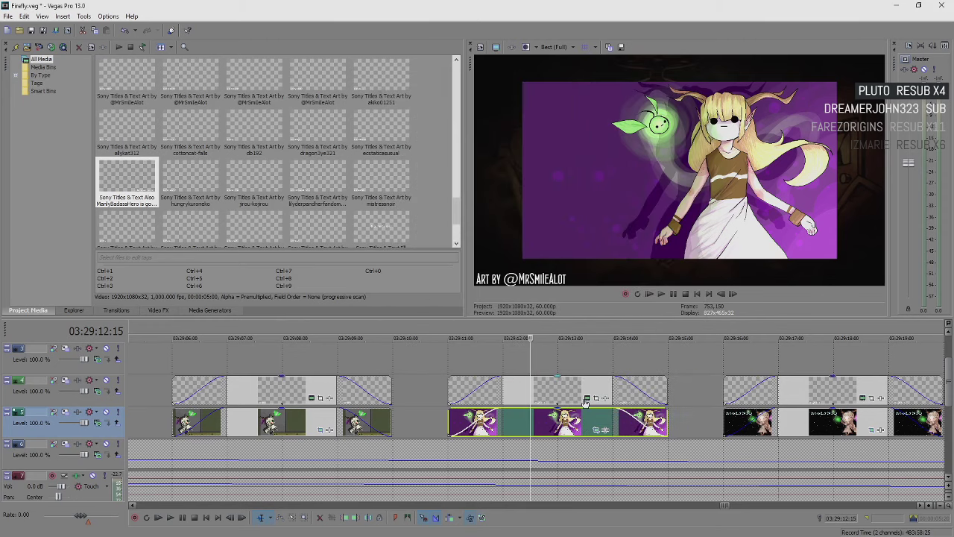
pyautogui.click(587, 397)
pyautogui.press('BackSpace')
pyautogui.press('BackSpace')
pyautogui.press('BackSpace')
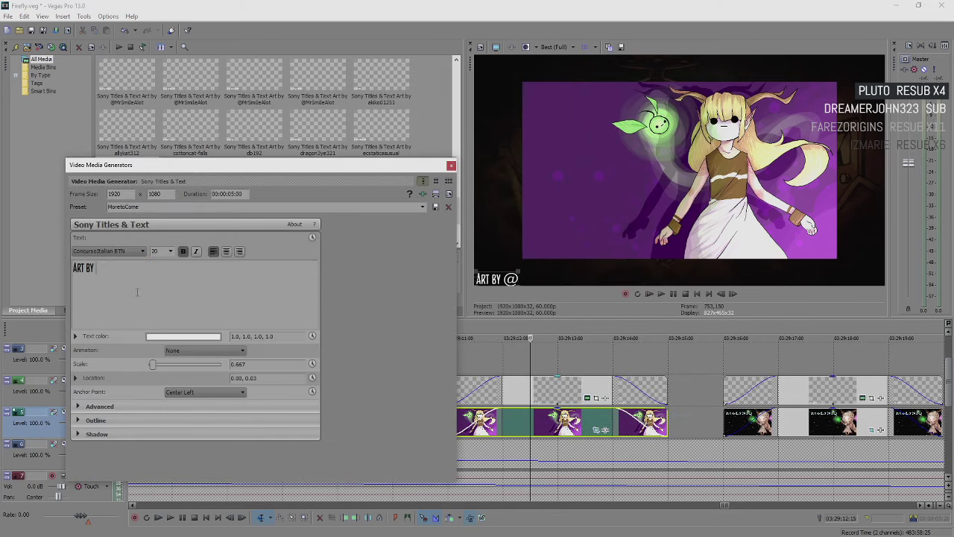
pyautogui.write('MEMEKASASHA')
pyautogui.click(451, 167)
# - Check the take name of the starry black image starting at 03:29:16 and change its credit title to "Art by mr-dont-cry"
pyautogui.scroll(-4, 620, 351)
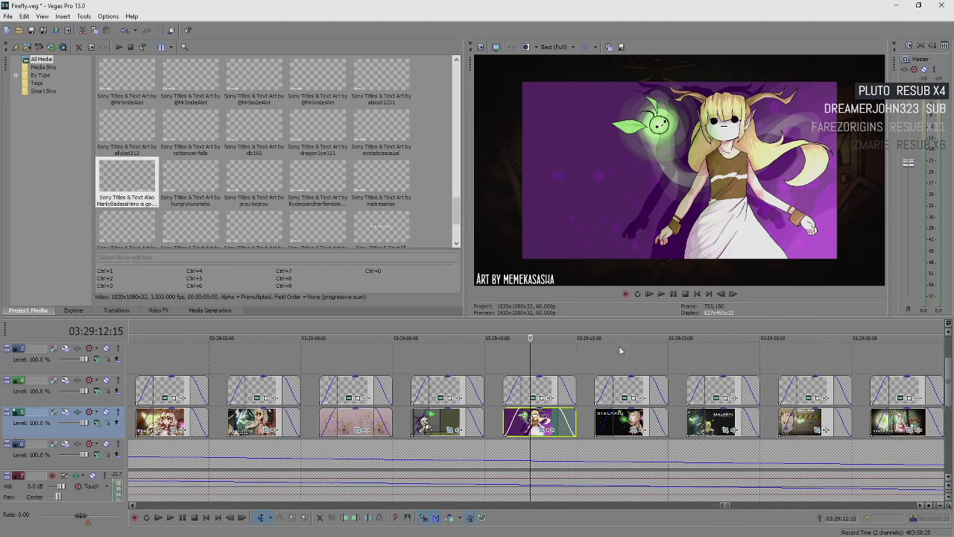
pyautogui.click(628, 403)
pyautogui.click(623, 399)
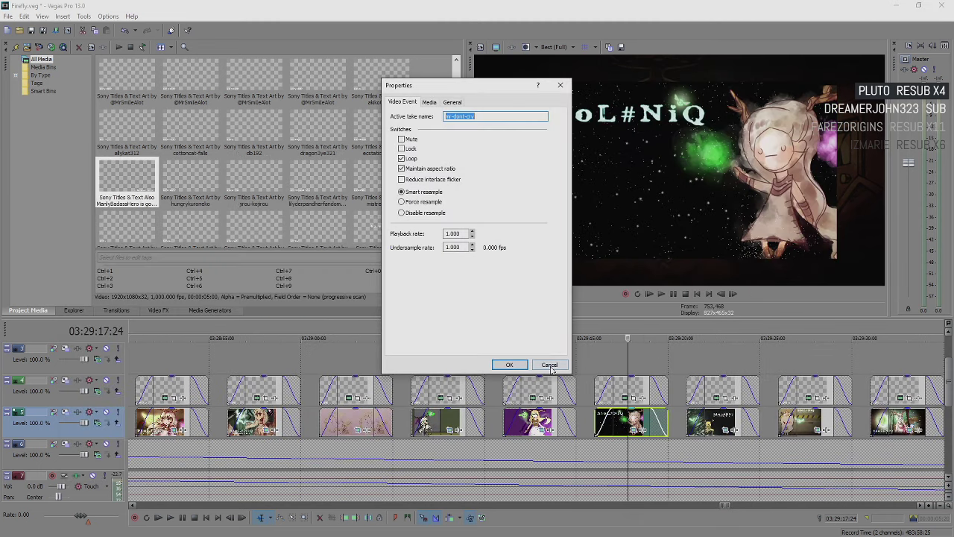
pyautogui.click(550, 365)
pyautogui.click(625, 398)
pyautogui.doubleClick(130, 268)
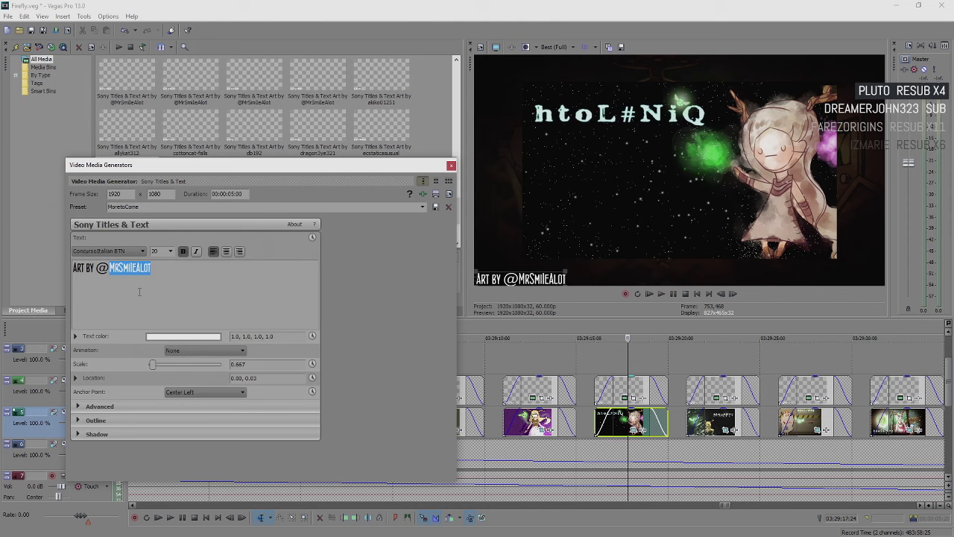
pyautogui.press('BackSpace')
pyautogui.press('BackSpace')
pyautogui.write('MR-DONT-CRY')
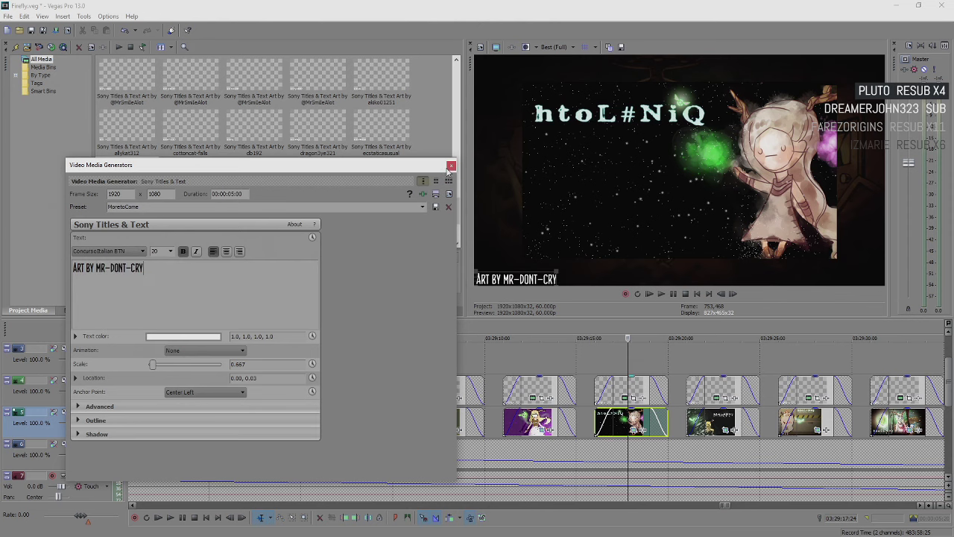
# - Check the take name of the dark forest image starting at 03:29:21 and change its credit title to "Art by pacguy5"
pyautogui.click(450, 166)
pyautogui.click(713, 423)
pyautogui.rightClick(713, 422)
pyautogui.click(738, 411)
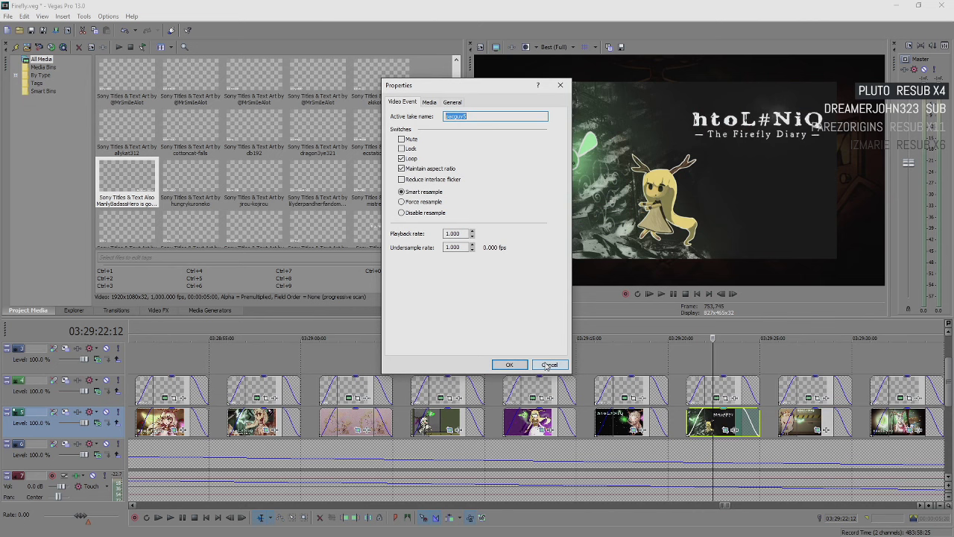
pyautogui.click(509, 365)
pyautogui.click(718, 397)
pyautogui.click(717, 397)
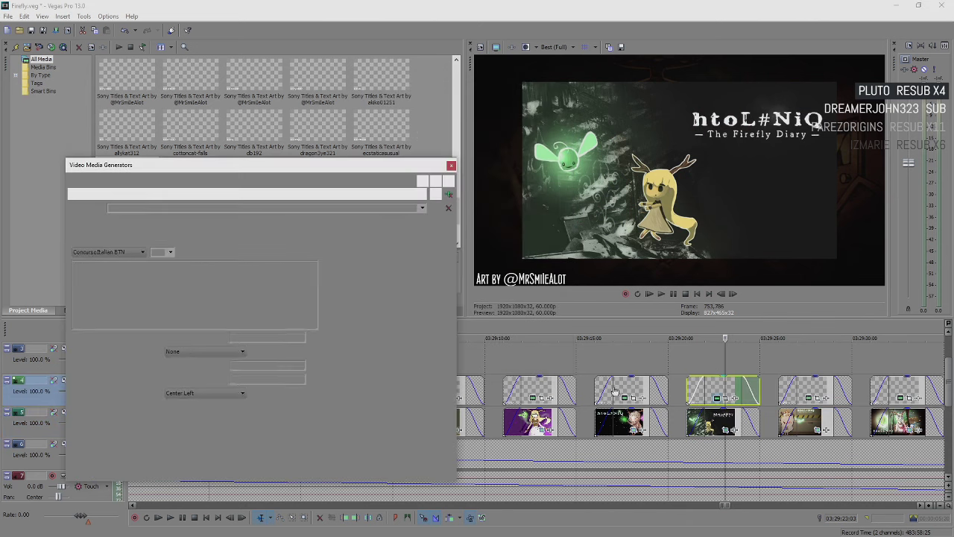
pyautogui.doubleClick(152, 269)
pyautogui.press('BackSpace')
pyautogui.press('BackSpace')
pyautogui.press('BackSpace')
pyautogui.write('PACGUY5')
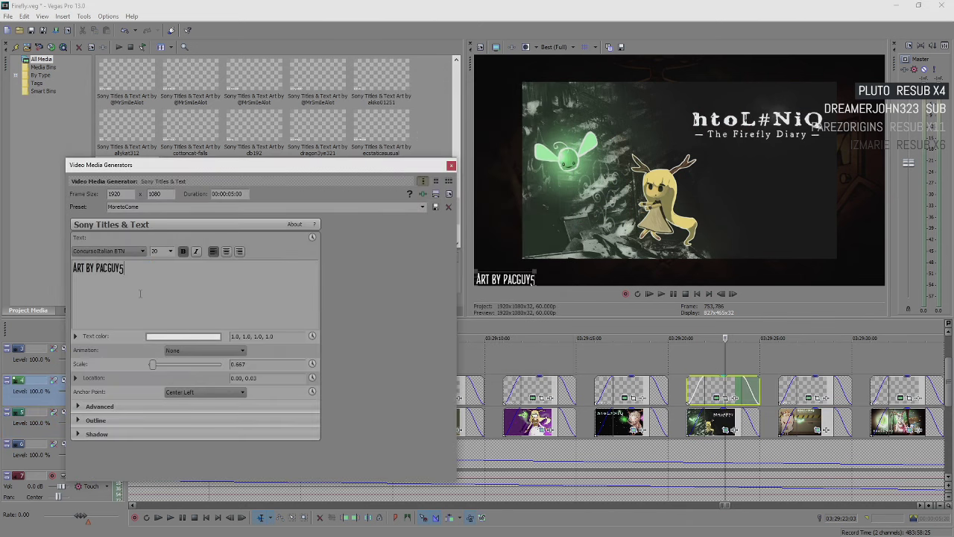
pyautogui.click(450, 167)
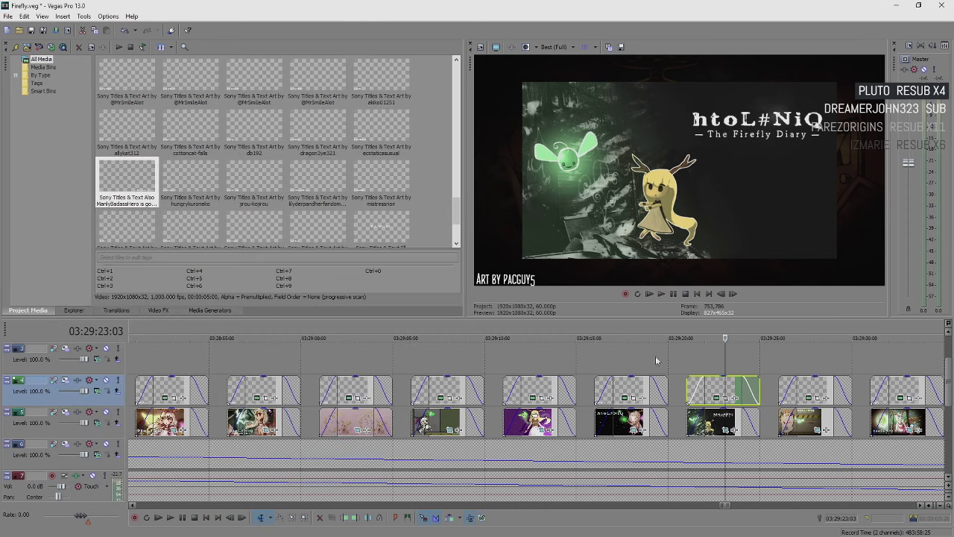
# - Check the take name of the brown image starting at 03:29:26 and change its credit title to "Art by qveenriver"
pyautogui.scroll(-3, 532, 418)
pyautogui.click(531, 422)
pyautogui.scroll(3, 530, 423)
pyautogui.scroll(2, 531, 422)
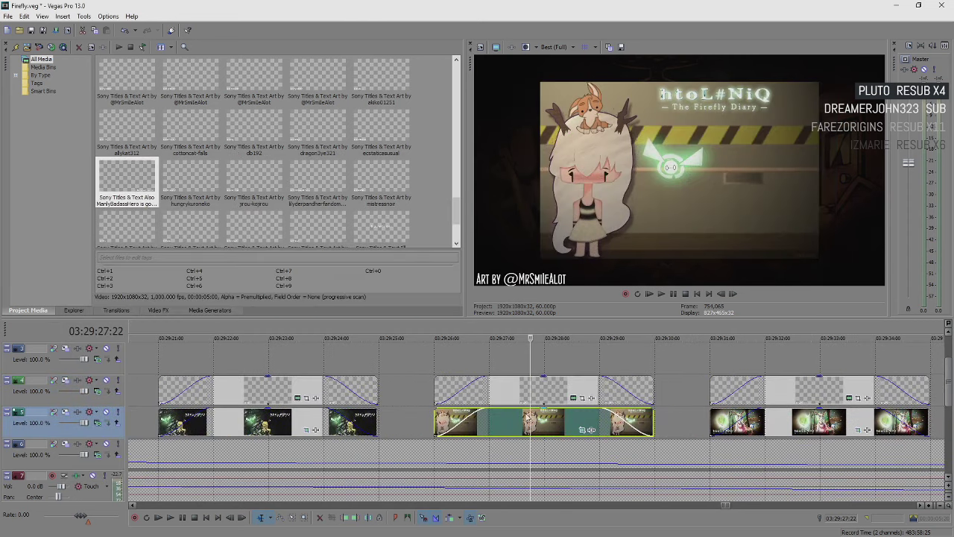
pyautogui.rightClick(561, 423)
pyautogui.click(597, 415)
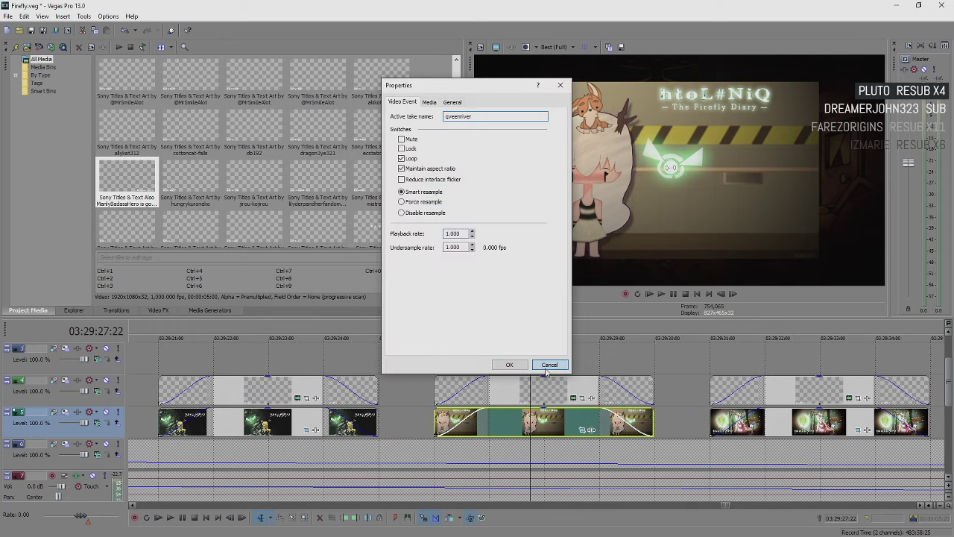
pyautogui.click(543, 365)
pyautogui.click(572, 398)
pyautogui.hotkey('ctrl', 'shift', 'Left')
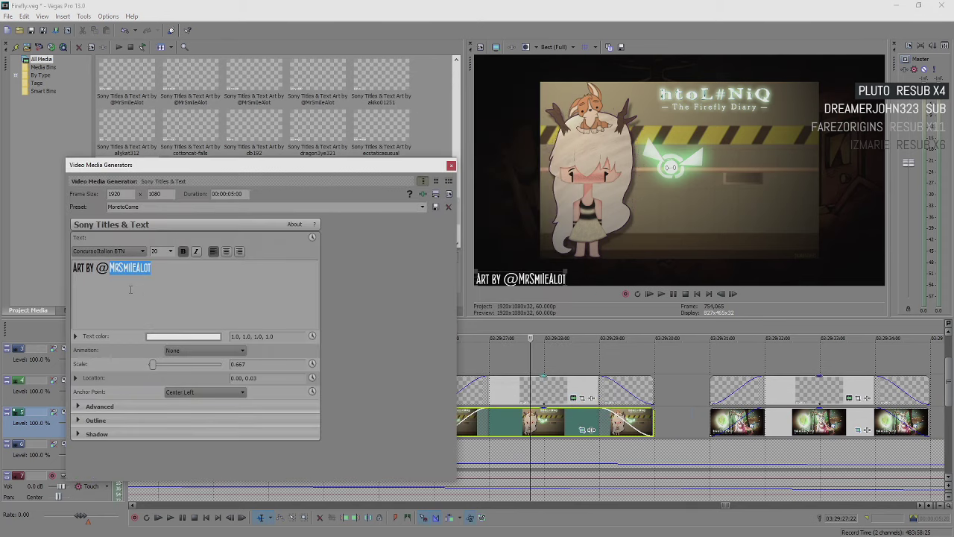
pyautogui.press('BackSpace')
pyautogui.write('OVEENRIVER')
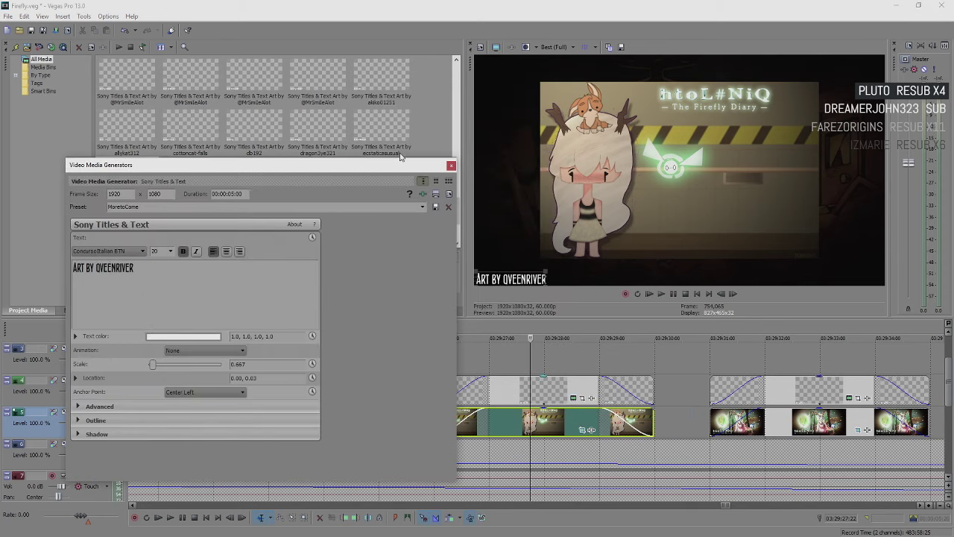
pyautogui.click(451, 164)
# - Check the take name of the glowing green orb image starting at 03:29:31 and change its credit title to "Art by starsbreadus"
pyautogui.scroll(-2, 569, 406)
pyautogui.rightClick(666, 424)
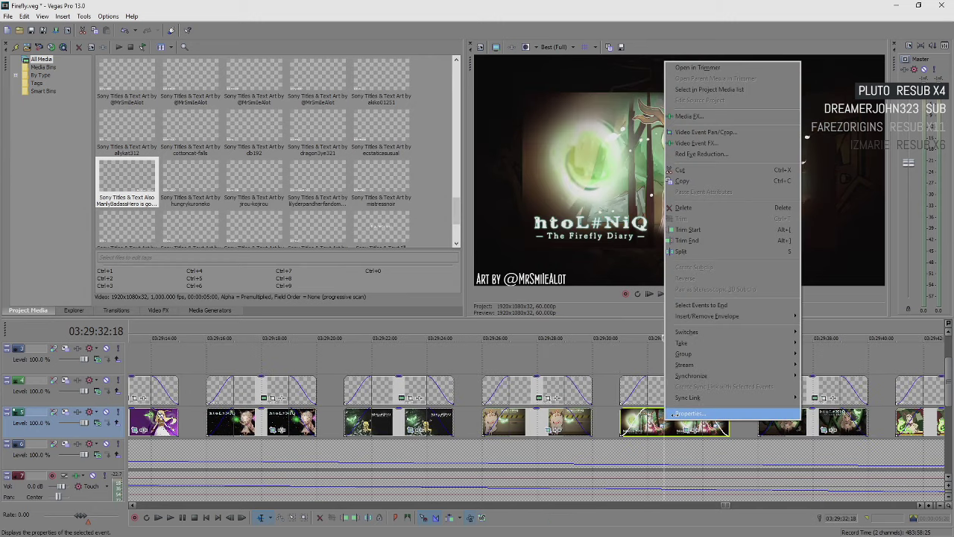
pyautogui.click(716, 405)
pyautogui.click(550, 365)
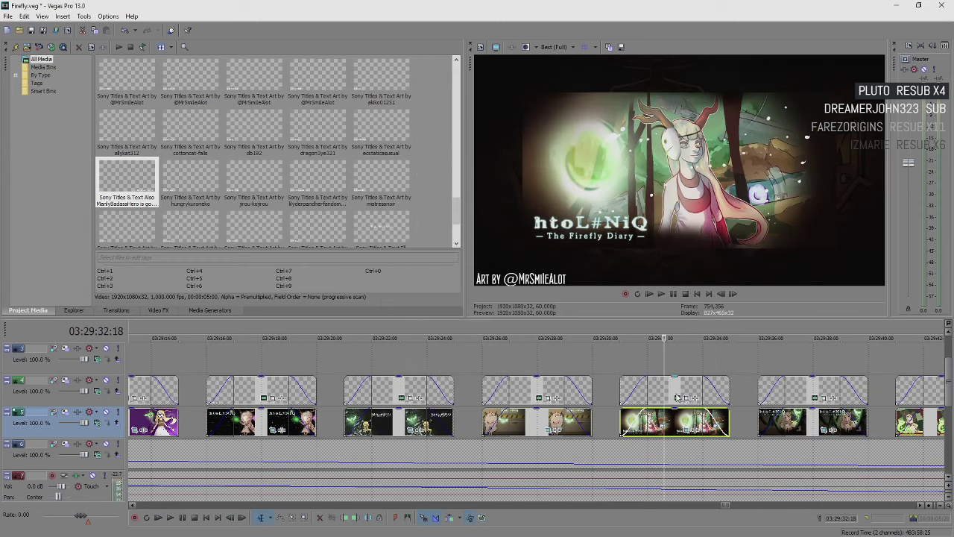
pyautogui.click(677, 398)
pyautogui.doubleClick(121, 269)
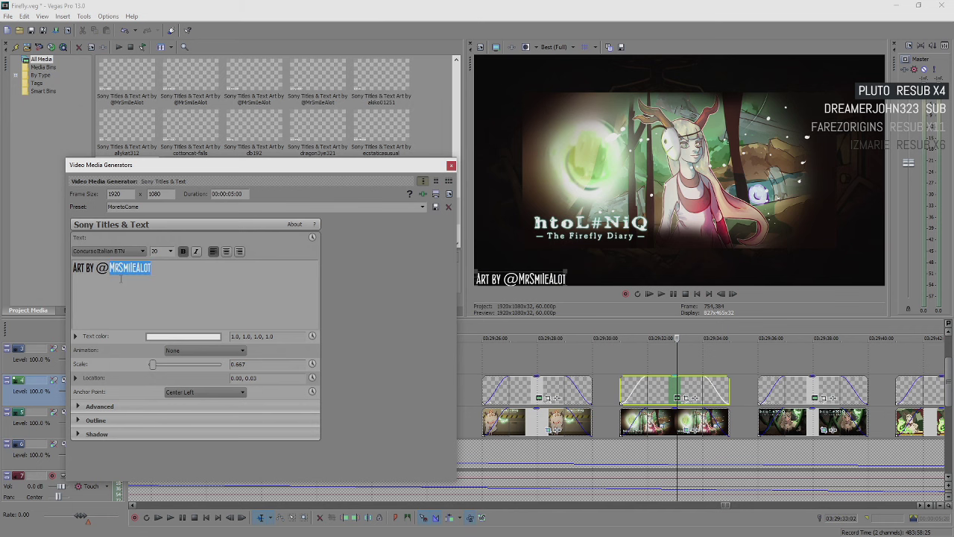
pyautogui.press('BackSpace')
pyautogui.write('STARSBREADUS')
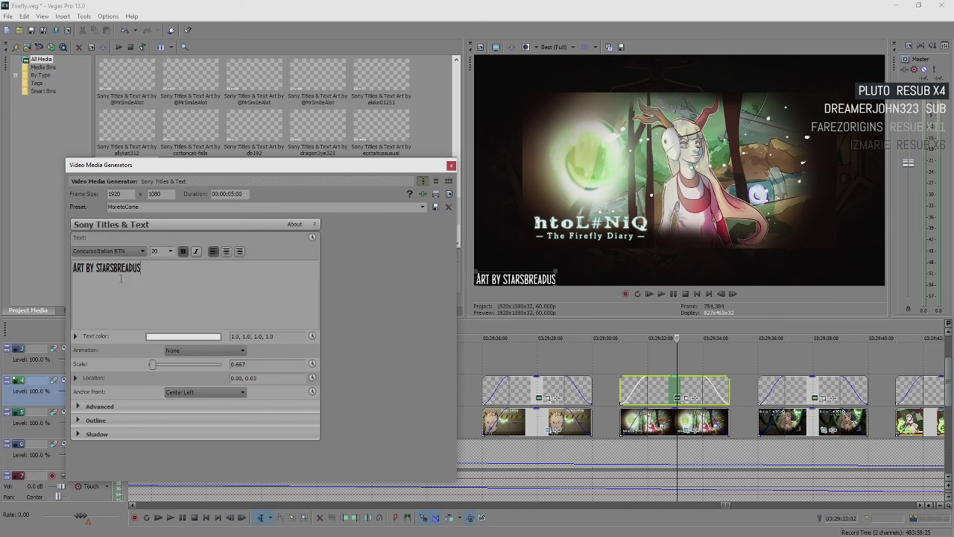
pyautogui.click(451, 166)
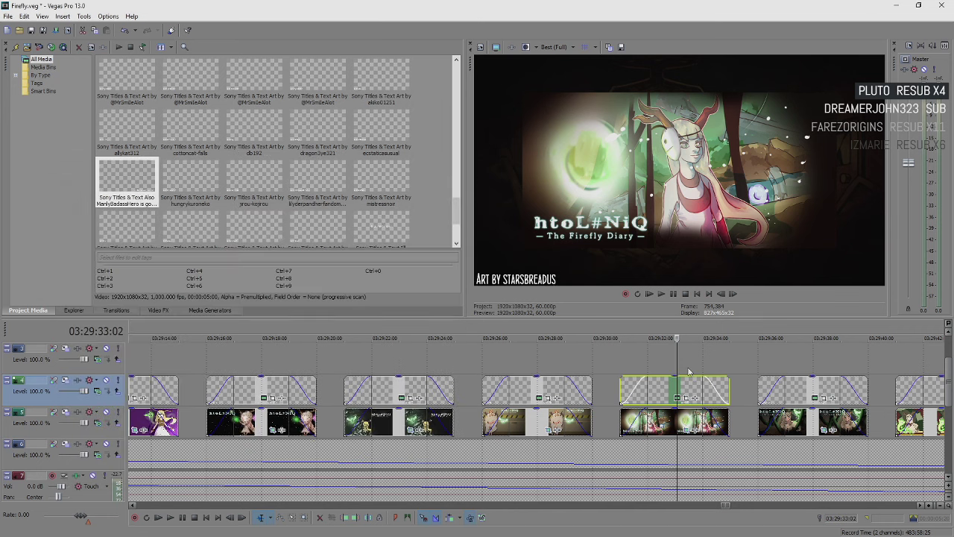
# - Check the take name of the green vines image starting at 03:29:36 and change its credit title to "Art by breeceesall"
pyautogui.scroll(-3, 627, 358)
pyautogui.scroll(3, 570, 360)
pyautogui.rightClick(559, 419)
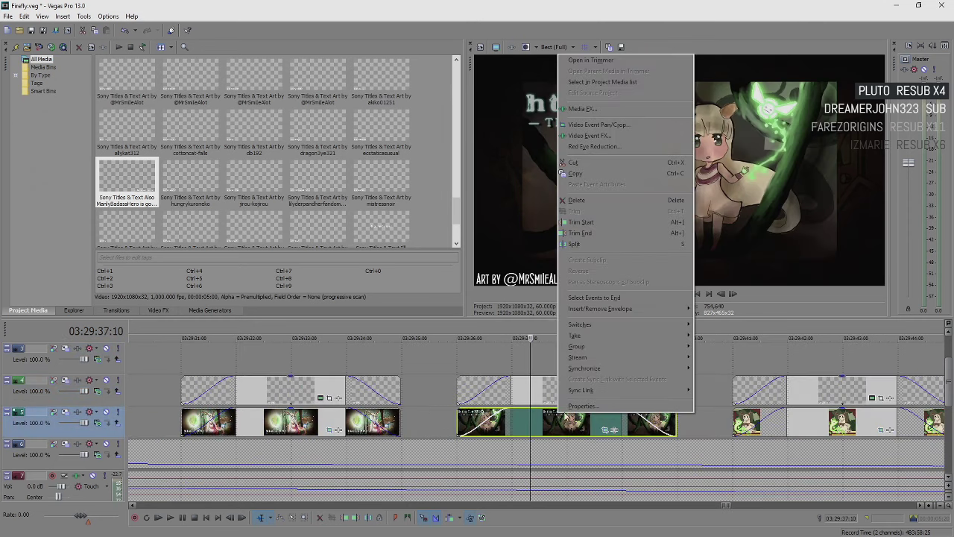
pyautogui.click(589, 410)
pyautogui.click(550, 365)
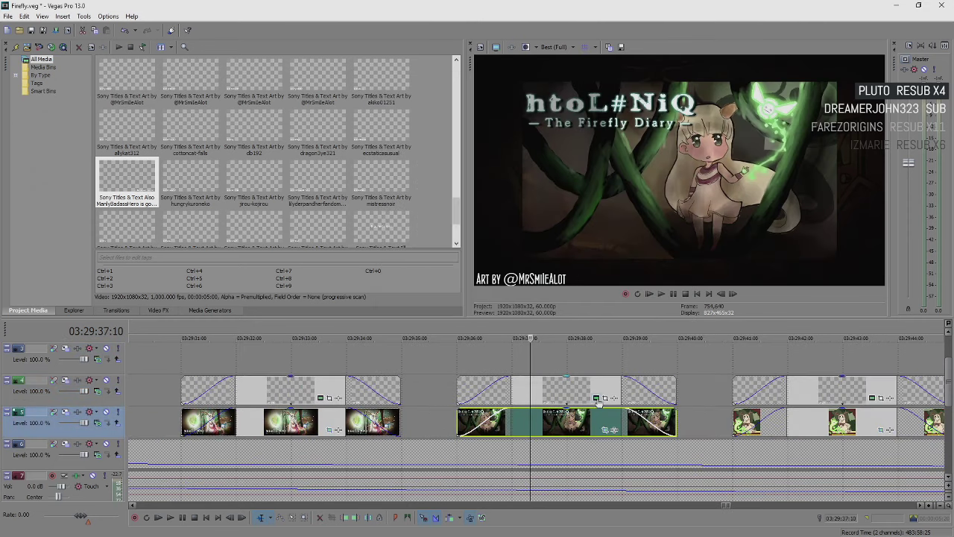
pyautogui.click(596, 398)
pyautogui.doubleClick(145, 286)
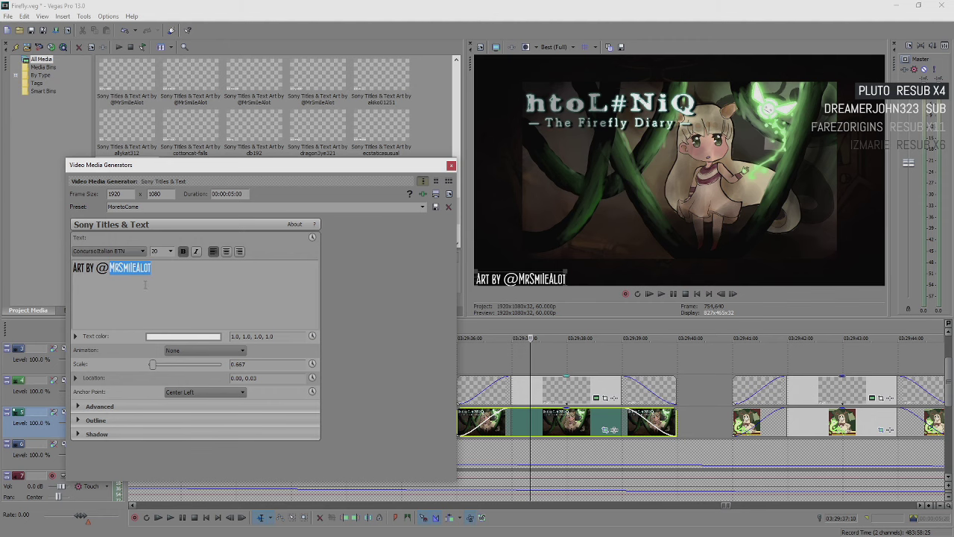
pyautogui.press('BackSpace')
pyautogui.press('BackSpace')
pyautogui.write('BREECEESALL')
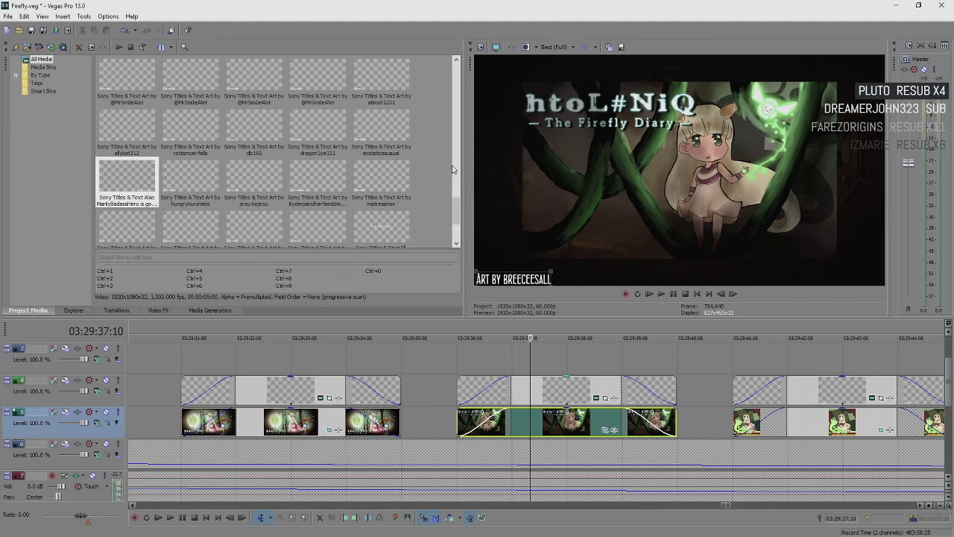
pyautogui.click(451, 165)
# - Check the take name of the square drawing starting at 03:29:41 and change its credit title to "Art by dimensionfiend"
pyautogui.click(830, 422)
pyautogui.rightClick(830, 422)
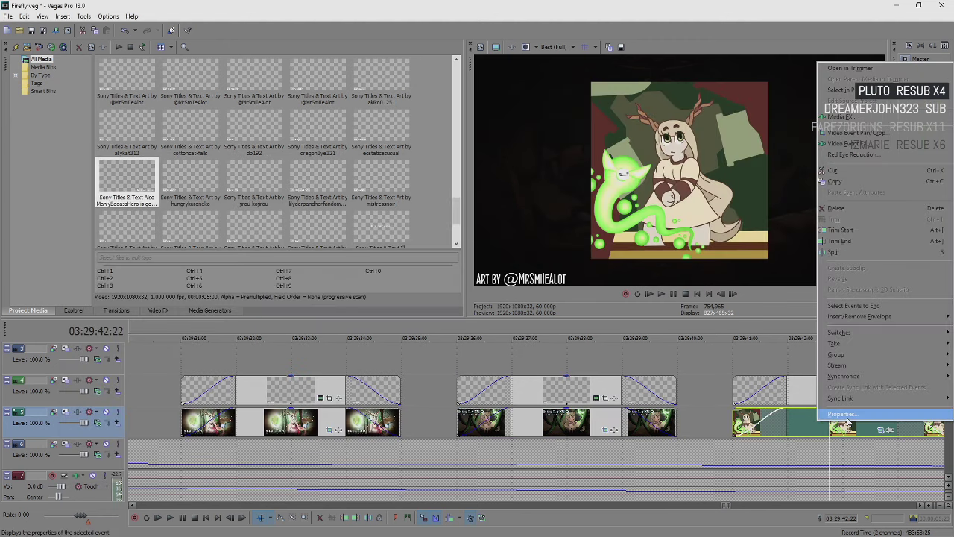
pyautogui.click(850, 415)
pyautogui.click(550, 364)
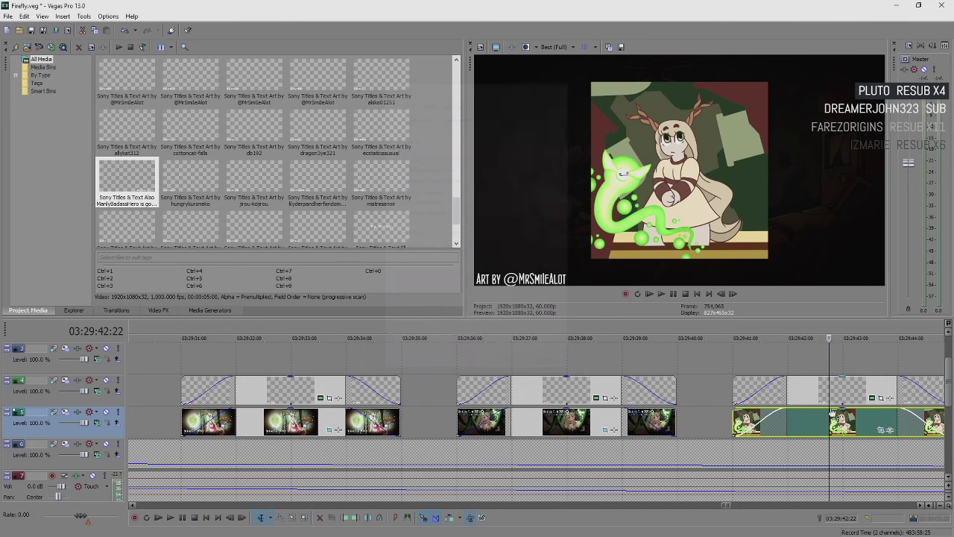
pyautogui.click(873, 397)
pyautogui.press('BackSpace')
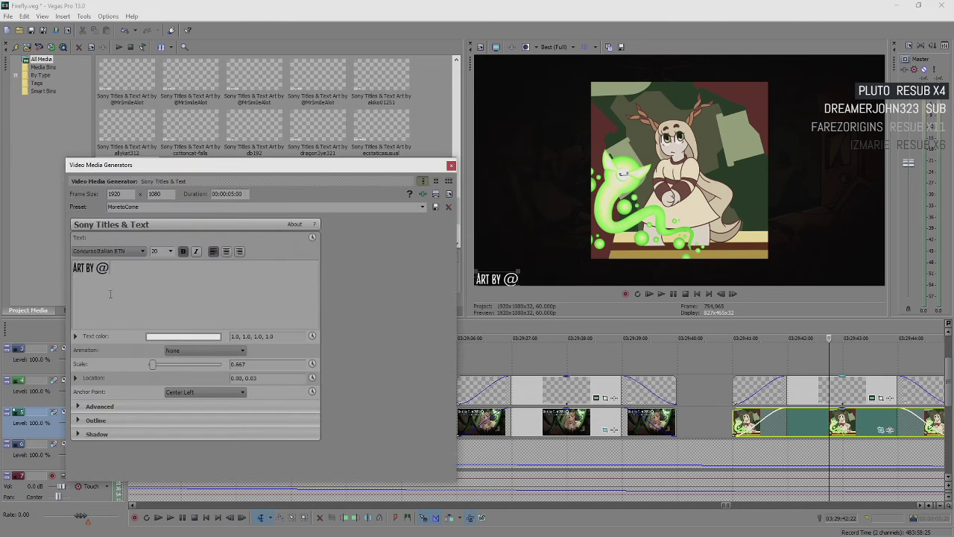
pyautogui.press('BackSpace')
pyautogui.press('BackSpace')
pyautogui.write('DIMENSIONFIEND')
pyautogui.click(451, 165)
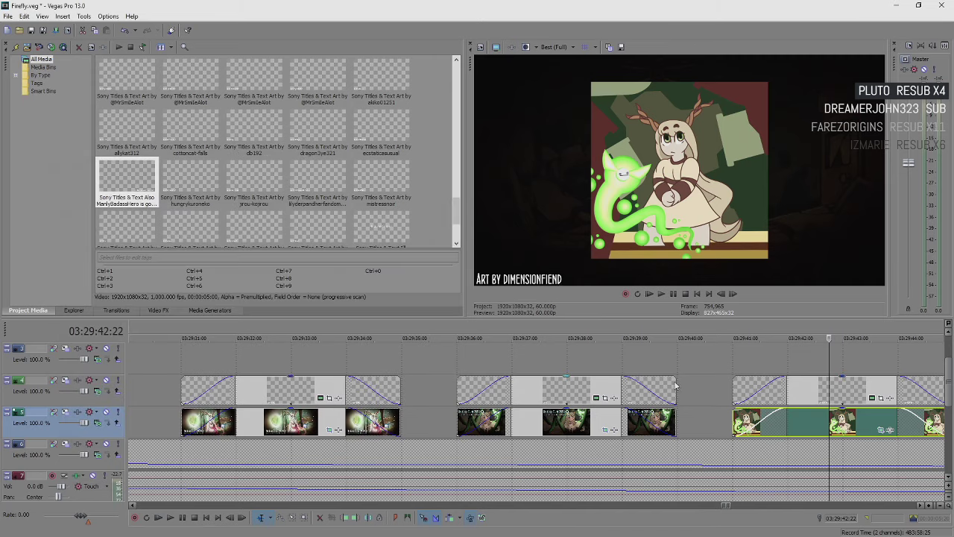
# - Check the take name of the seated blonde girl image starting at 03:29:46 and change its credit title to "Art by HappyMia13"
pyautogui.scroll(-3, 643, 409)
pyautogui.click(626, 420)
pyautogui.rightClick(629, 419)
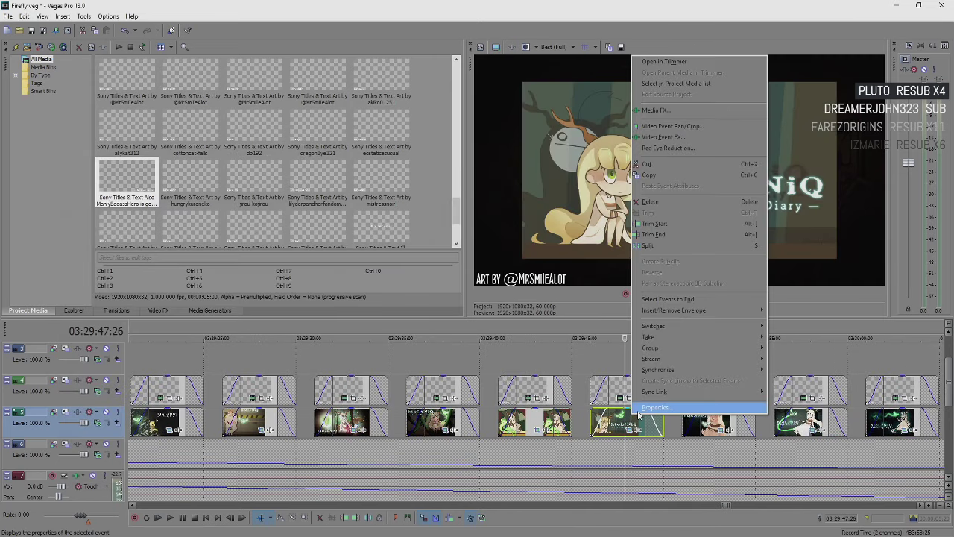
pyautogui.click(656, 405)
pyautogui.click(550, 364)
pyautogui.click(625, 398)
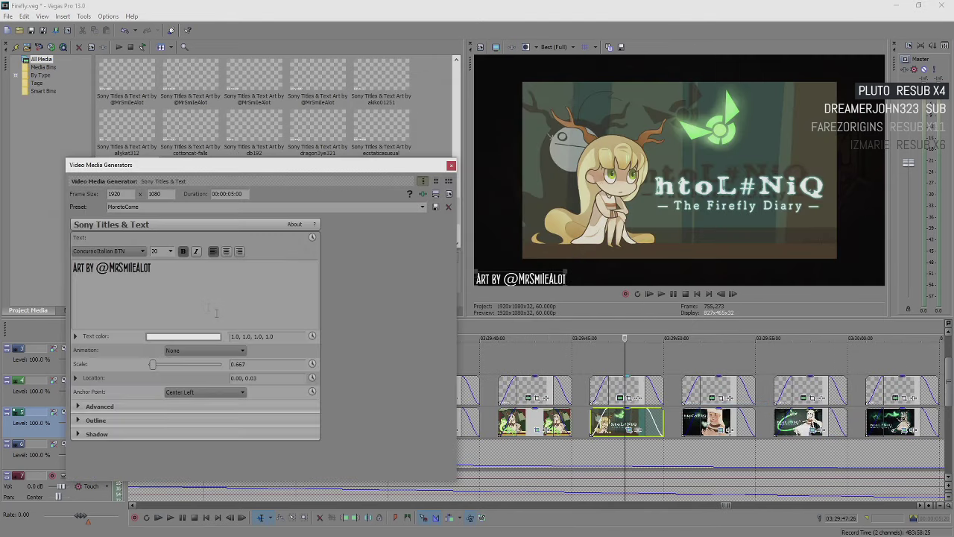
pyautogui.doubleClick(130, 268)
pyautogui.press('BackSpace')
pyautogui.press('BackSpace')
pyautogui.write('HappyMia13')
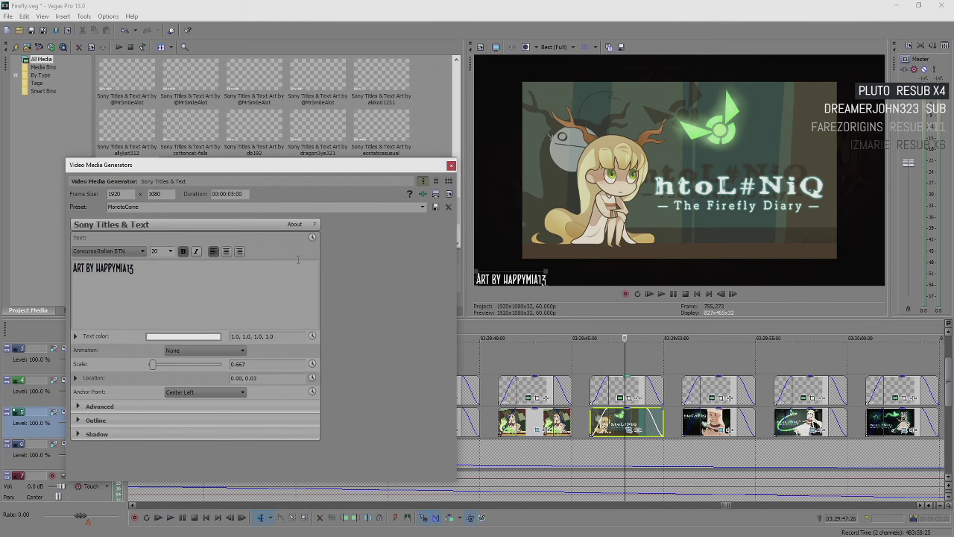
pyautogui.click(452, 166)
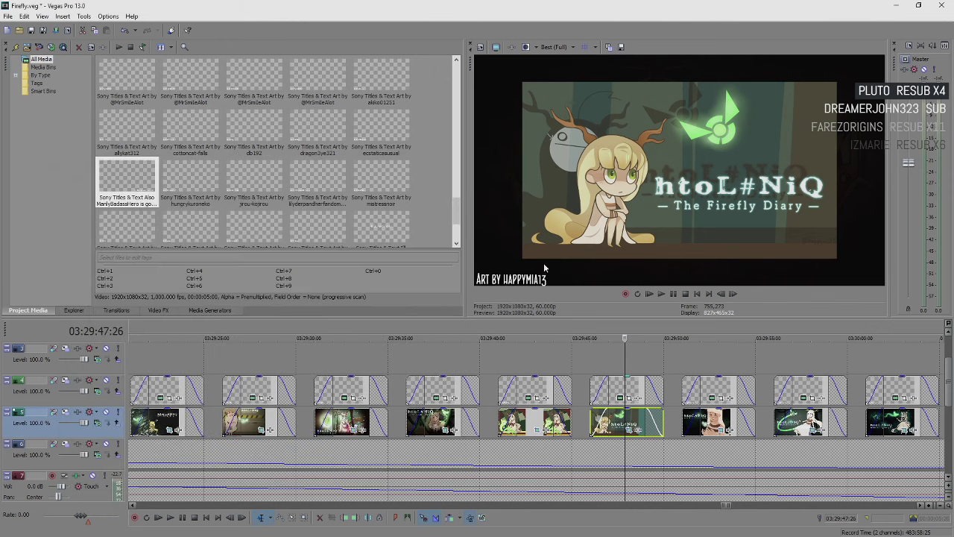
# - Check the take name of the painted portrait starting at 03:29:51 and change its credit title to "Art by jin-yuan"
pyautogui.rightClick(718, 419)
pyautogui.click(728, 408)
pyautogui.click(546, 360)
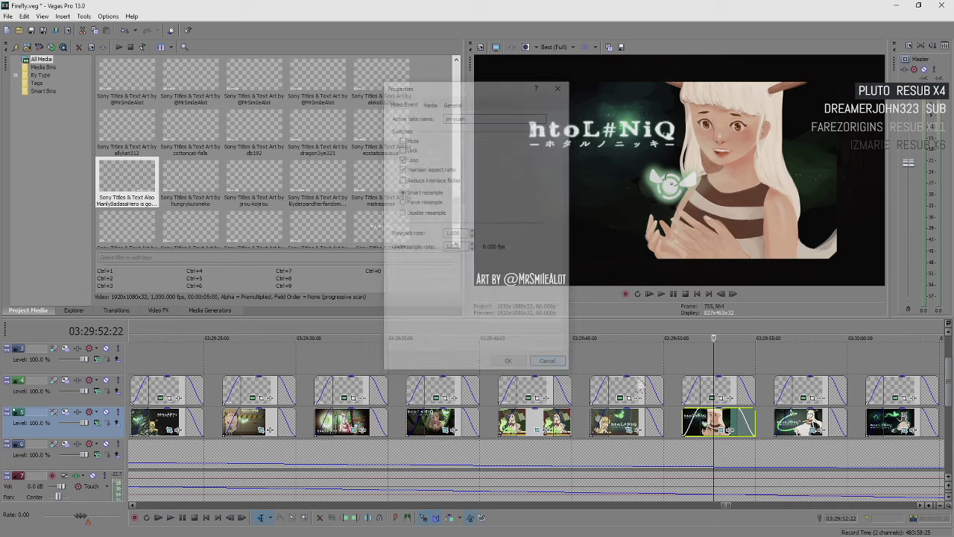
pyautogui.click(712, 397)
pyautogui.doubleClick(132, 294)
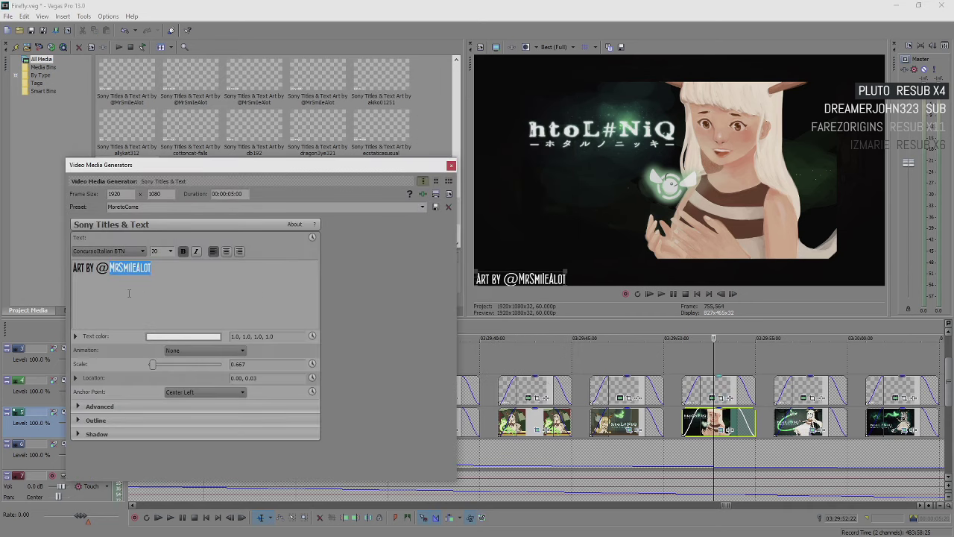
pyautogui.press('BackSpace')
pyautogui.press('BackSpace')
pyautogui.write('JIN-YUAN')
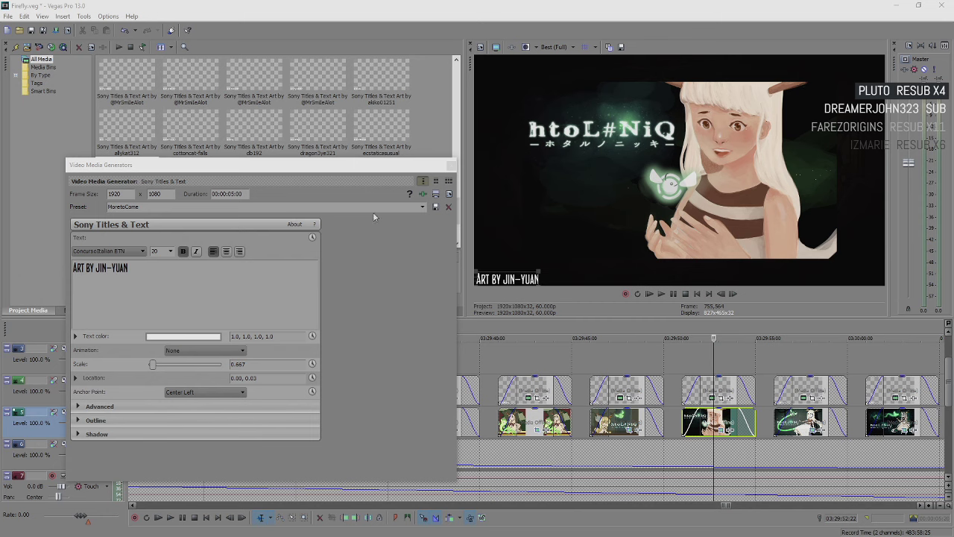
pyautogui.click(451, 165)
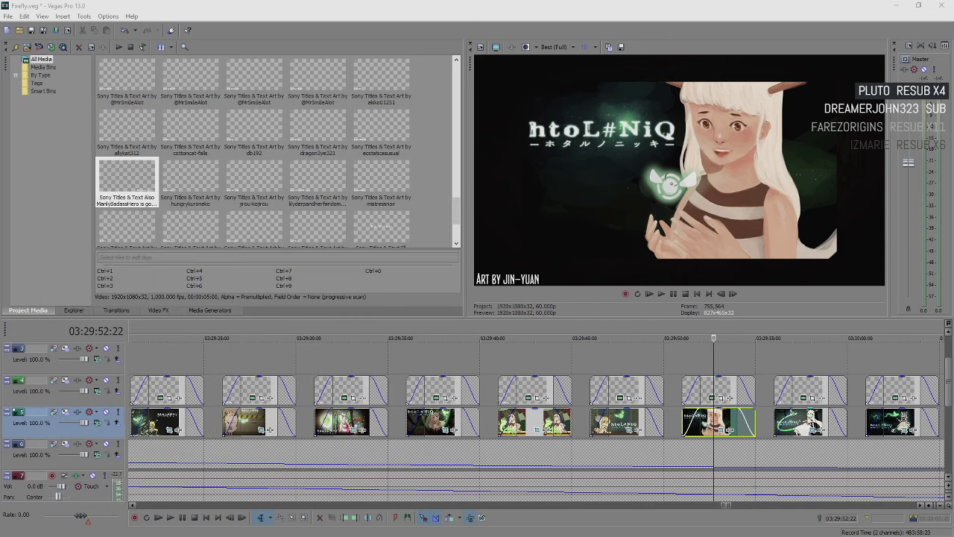
# - Check the take name of the white-dress image with the green trail starting at 03:29:56 and change its credit title to "Art by Lauravian"
pyautogui.click(809, 422)
pyautogui.rightClick(810, 421)
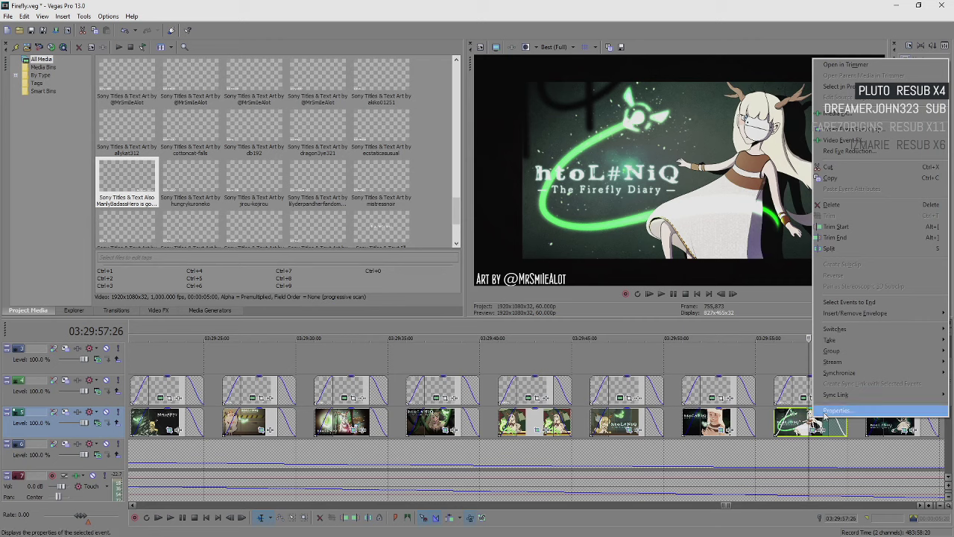
pyautogui.click(850, 400)
pyautogui.click(550, 364)
pyautogui.click(804, 398)
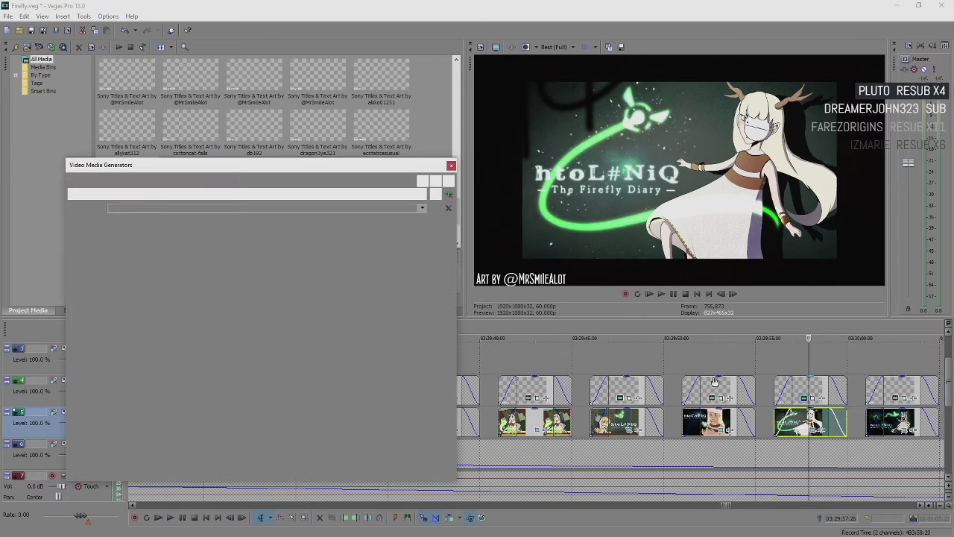
pyautogui.doubleClick(125, 268)
pyautogui.press('BackSpace')
pyautogui.write('Lauravian')
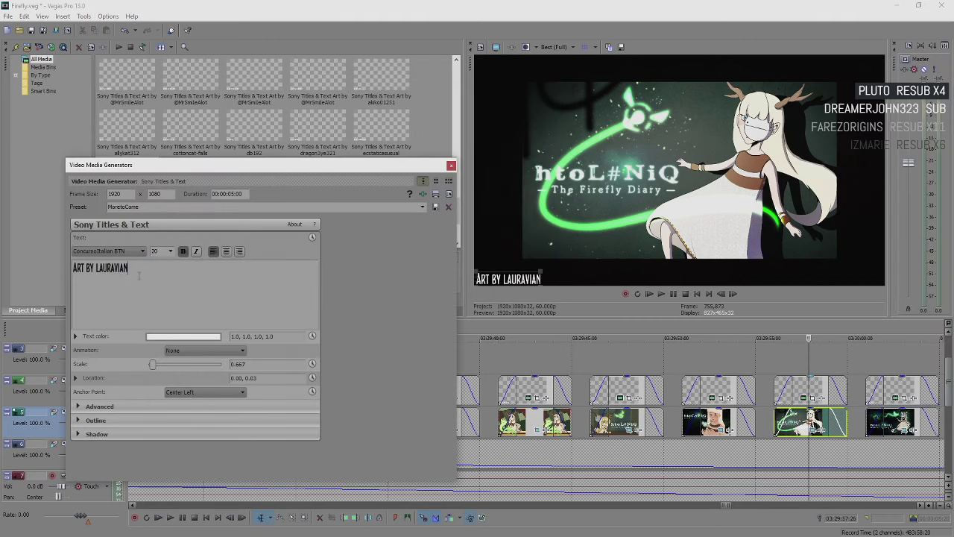
pyautogui.click(450, 165)
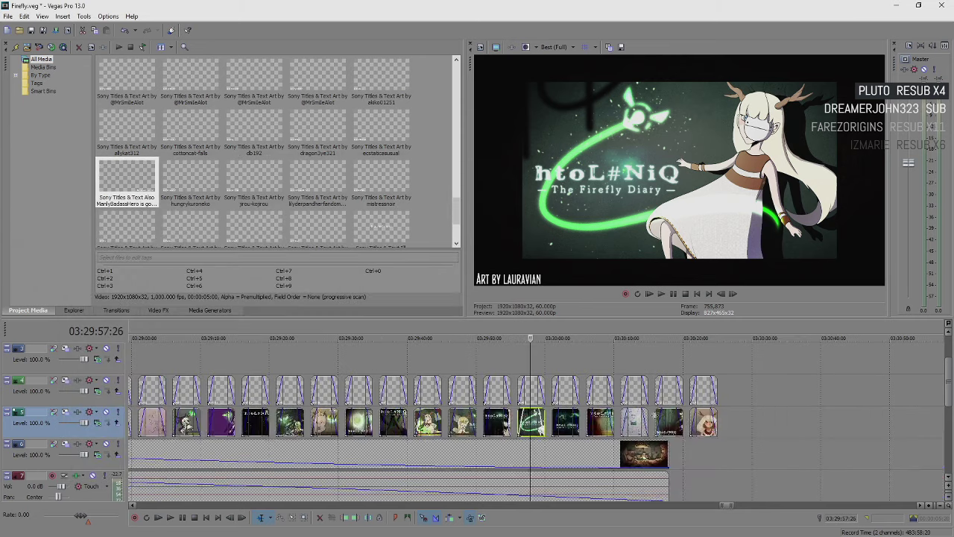
# - Check the take name of the silver-haired girl image starting at 03:30:01 and change its credit title to "Art by milk-teabunny"
pyautogui.click(560, 362)
pyautogui.scroll(3, 559, 426)
pyautogui.click(557, 427)
pyautogui.rightClick(558, 428)
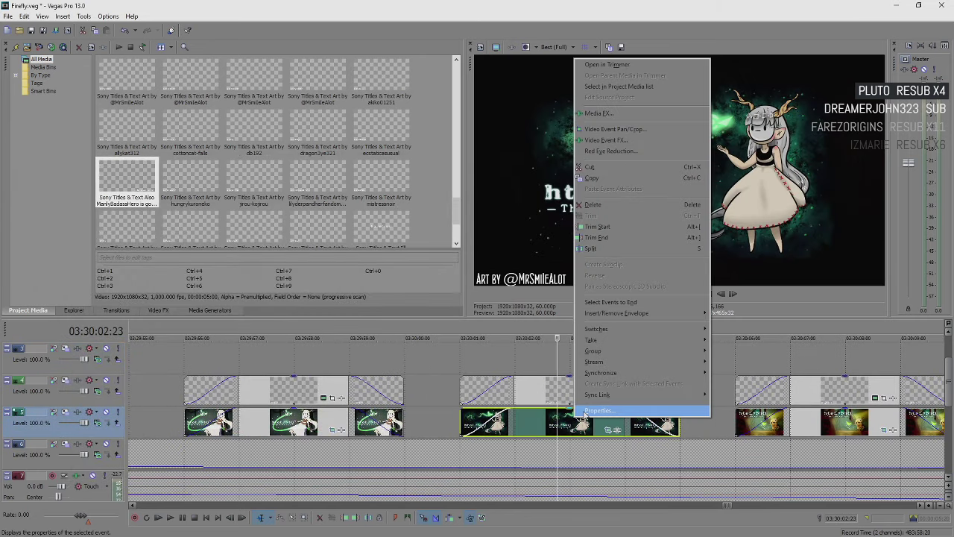
pyautogui.click(586, 410)
pyautogui.click(520, 365)
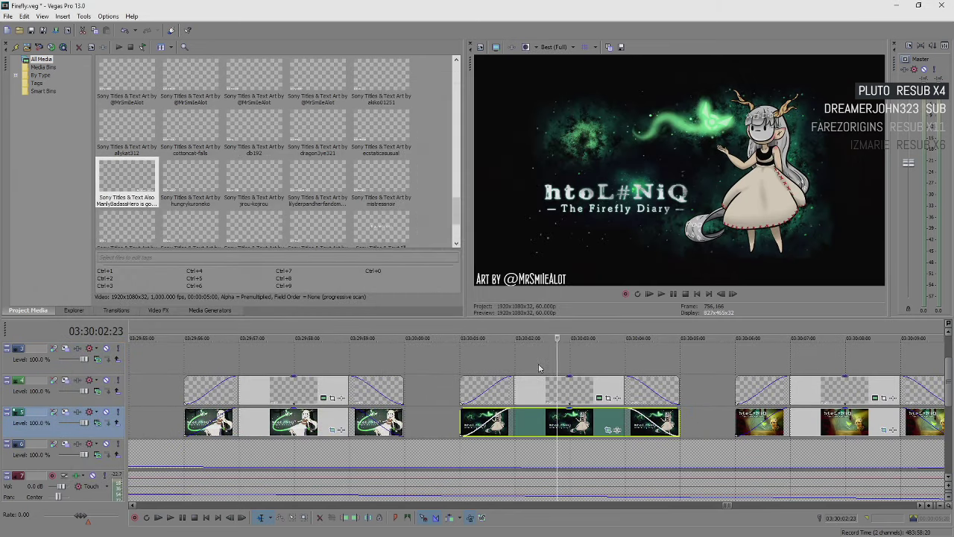
pyautogui.click(599, 397)
pyautogui.doubleClick(144, 272)
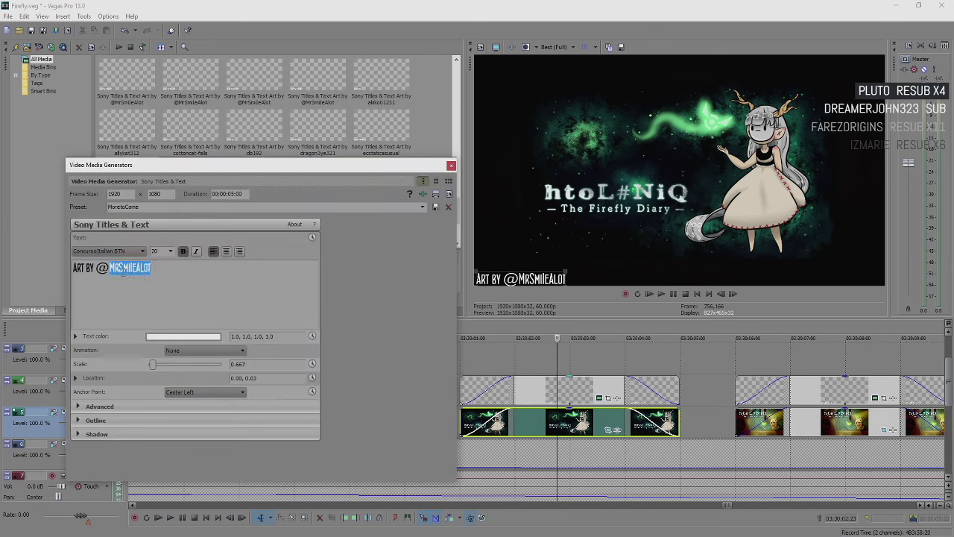
pyautogui.press('BackSpace')
pyautogui.press('BackSpace')
pyautogui.write('MILK-TEABUNNY')
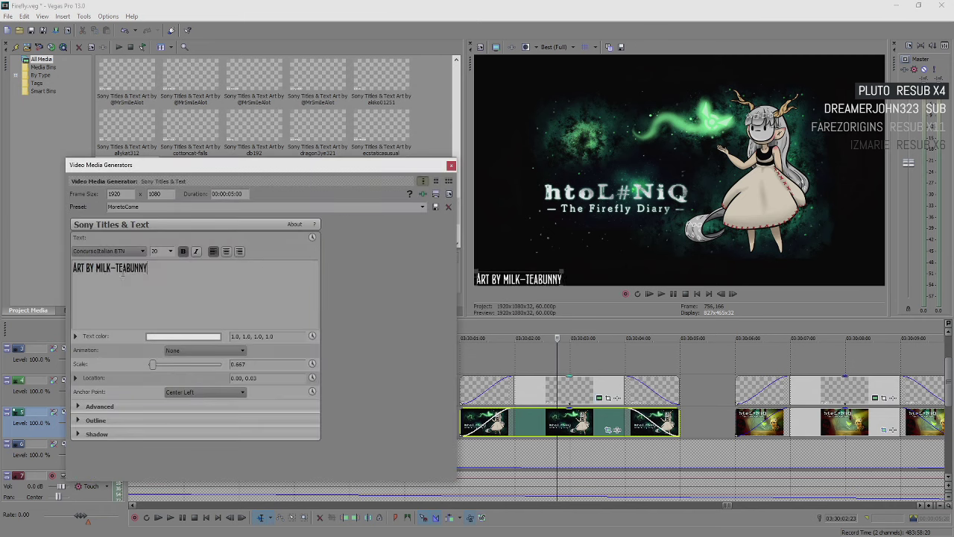
pyautogui.click(450, 165)
# - Check the take name of the yellow-lit chibi image starting at 03:30:06 and change its credit title to "Art by namyucast"
pyautogui.rightClick(834, 411)
pyautogui.click(856, 410)
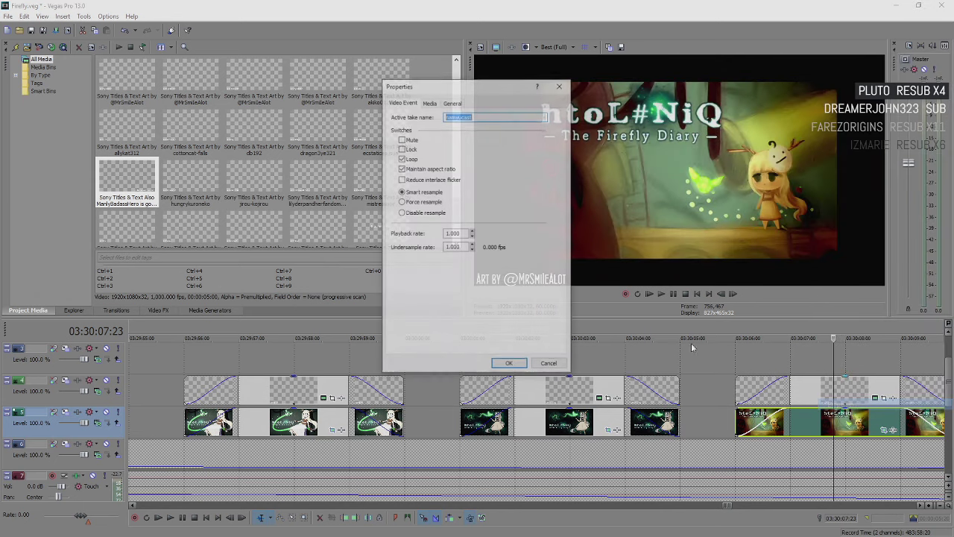
pyautogui.click(554, 364)
pyautogui.click(875, 399)
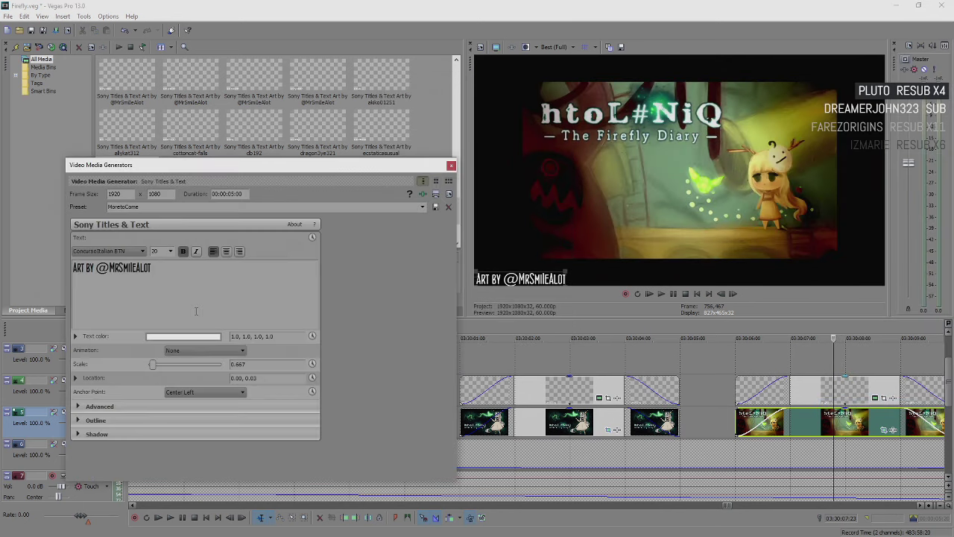
pyautogui.moveTo(110, 268); pyautogui.dragTo(144, 287)
pyautogui.write('namyucast')
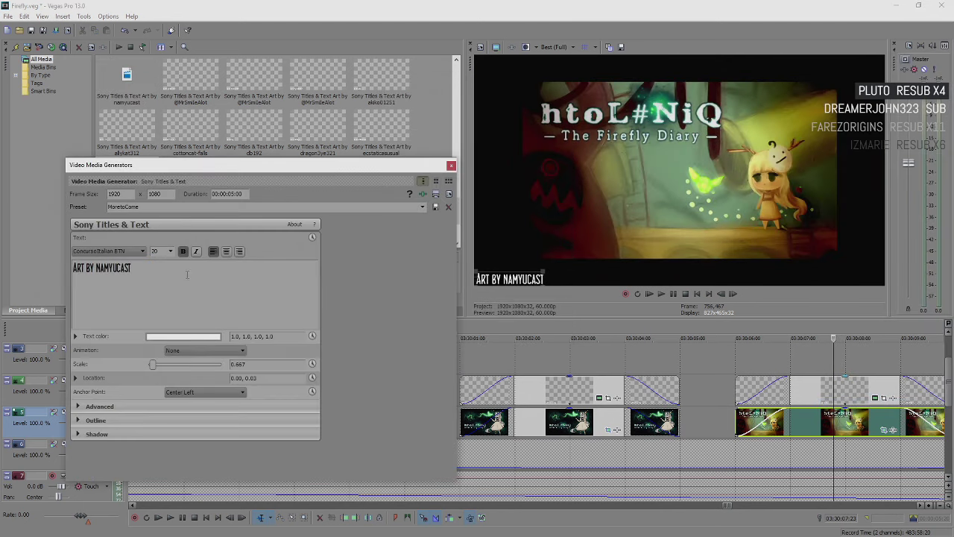
pyautogui.click(450, 165)
# - Check the take name of the pencil drawing starting at 03:30:11 and change its credit title to "Art by phillydelphia"
pyautogui.scroll(-5, 629, 390)
pyautogui.click(617, 421)
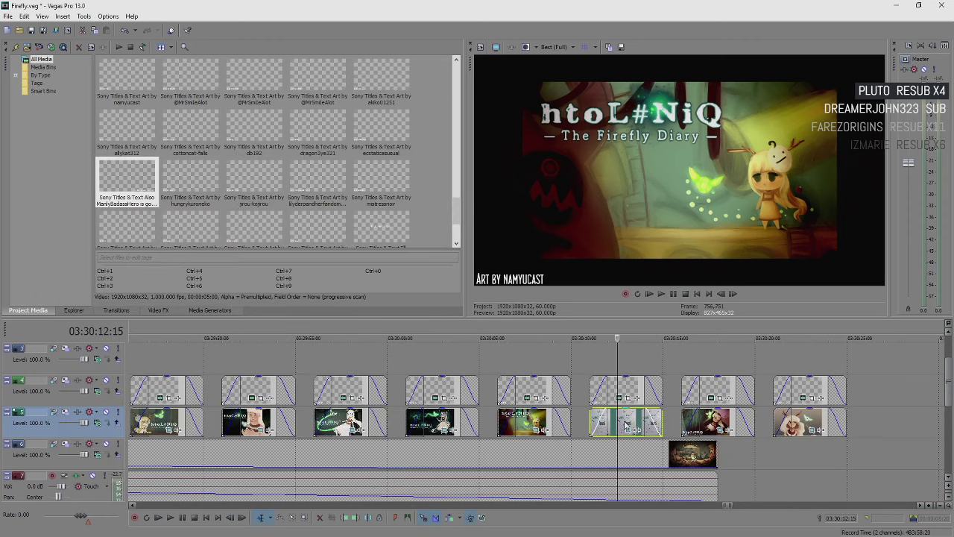
pyautogui.rightClick(625, 424)
pyautogui.click(649, 415)
pyautogui.click(522, 366)
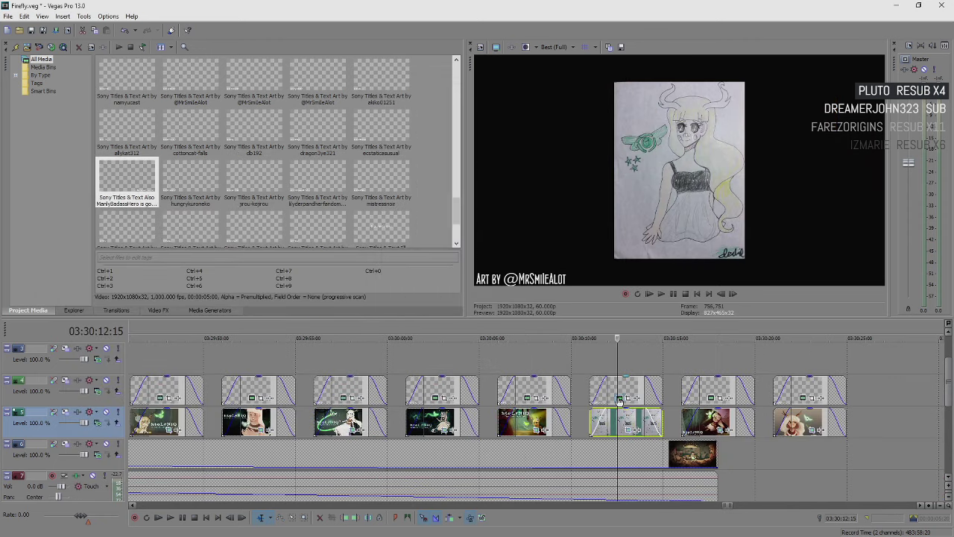
pyautogui.click(627, 397)
pyautogui.moveTo(111, 268); pyautogui.dragTo(151, 269)
pyautogui.press('BackSpace')
pyautogui.press('BackSpace')
pyautogui.write('phillydelphia')
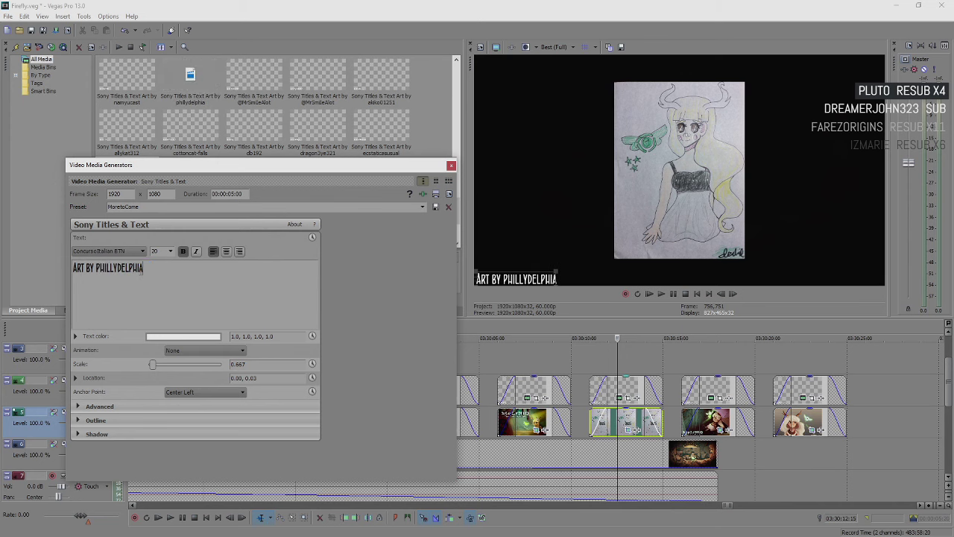
pyautogui.click(451, 164)
# - Check the take name of the crouching girl image starting at 03:30:16 and change its credit title to "Art by rebbeyarts"
pyautogui.click(713, 421)
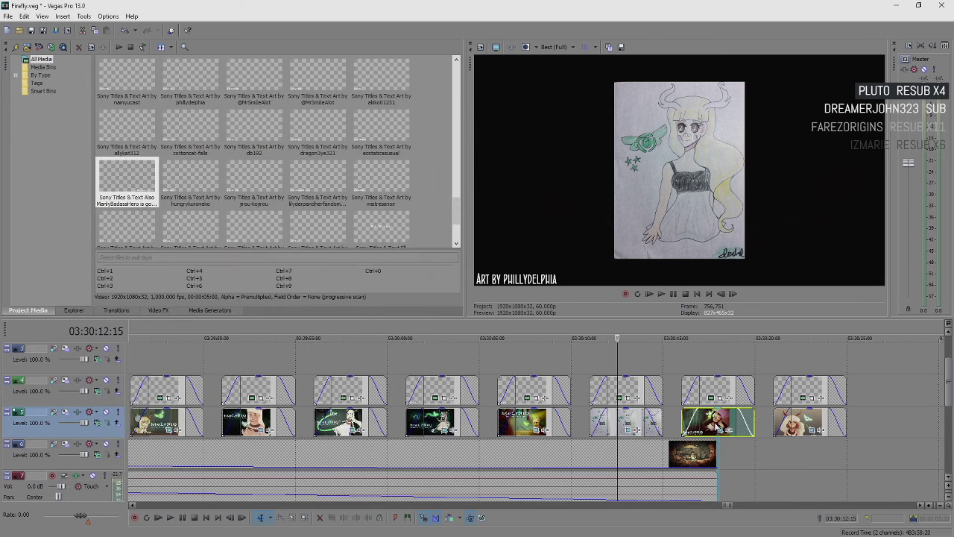
pyautogui.rightClick(715, 422)
pyautogui.click(727, 417)
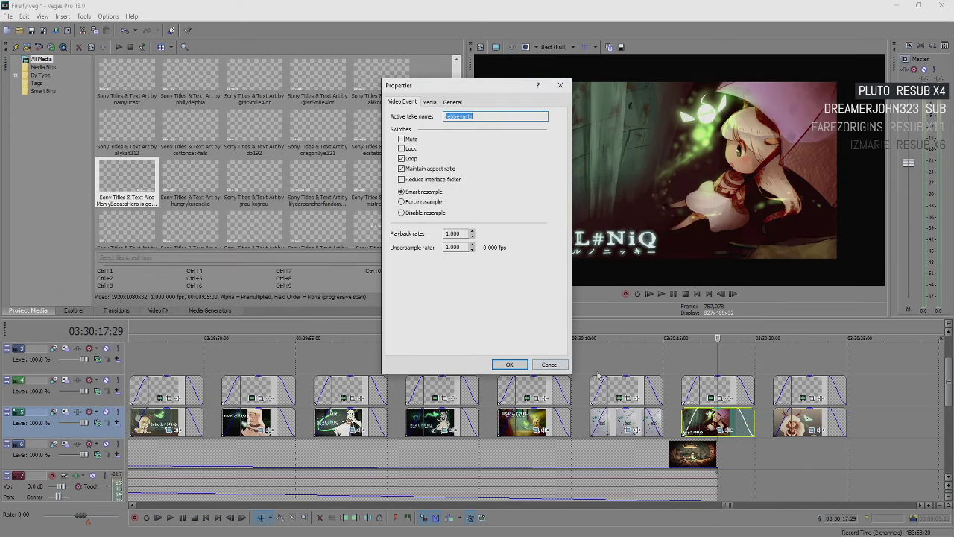
pyautogui.click(549, 363)
pyautogui.click(712, 398)
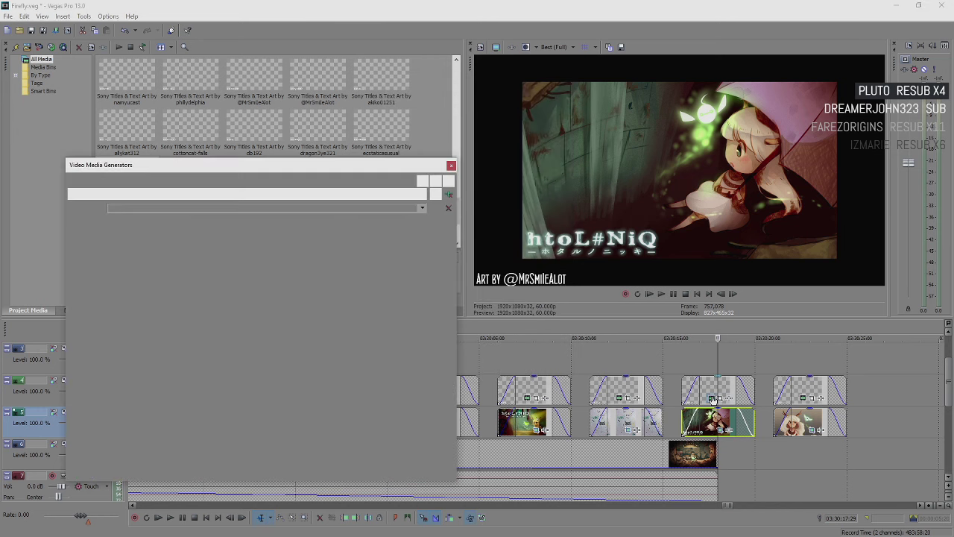
pyautogui.click(160, 295)
pyautogui.press('BackSpace')
pyautogui.press('BackSpace')
pyautogui.press('BackSpace')
pyautogui.press('BackSpace')
pyautogui.press('BackSpace')
pyautogui.press('BackSpace')
pyautogui.press('BackSpace')
pyautogui.press('BackSpace')
pyautogui.press('BackSpace')
pyautogui.press('BackSpace')
pyautogui.press('BackSpace')
pyautogui.press('BackSpace')
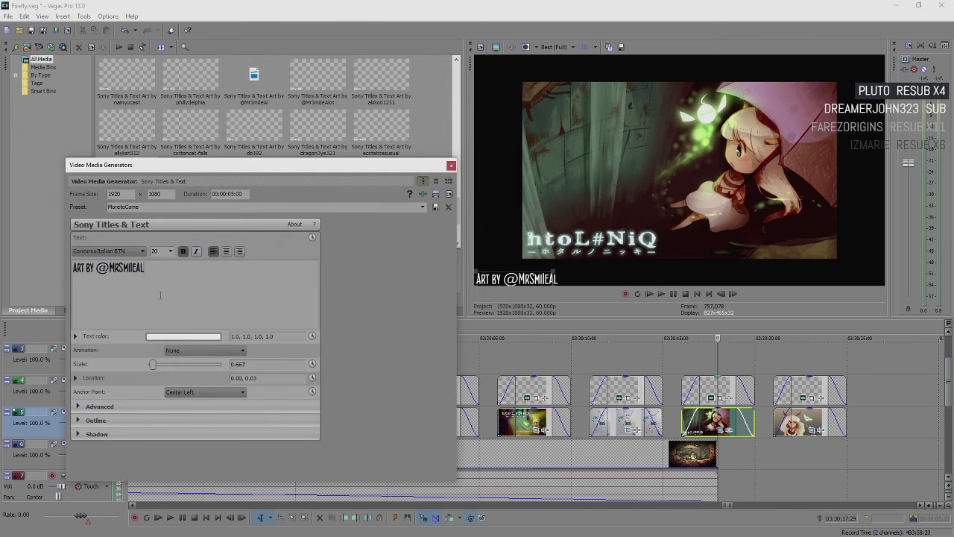
pyautogui.write('rebbeyarts')
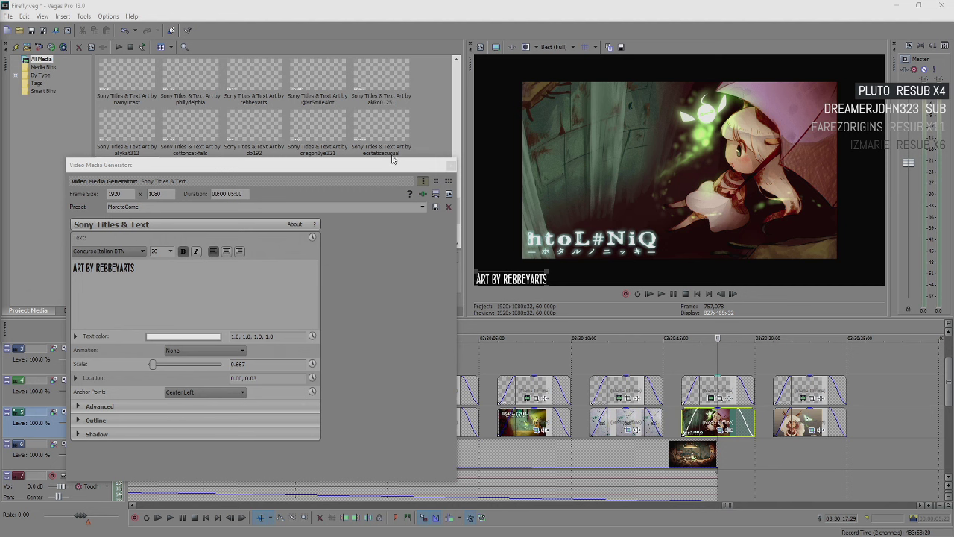
pyautogui.click(448, 164)
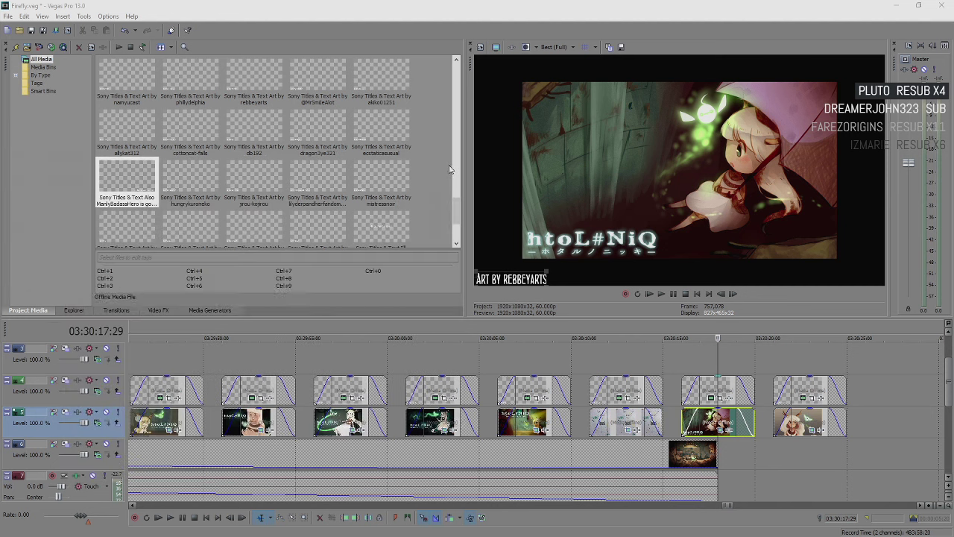
# - Check the take name of the last portrait starting at 03:30:21 and change its credit title to "Art by twilight--hope"
pyautogui.rightClick(805, 421)
pyautogui.click(842, 415)
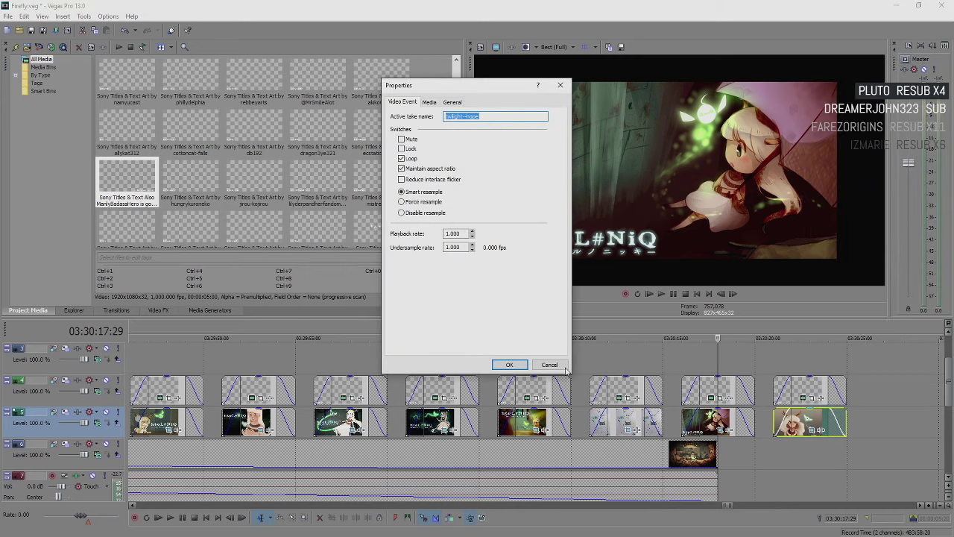
pyautogui.click(549, 365)
pyautogui.click(808, 397)
pyautogui.click(818, 398)
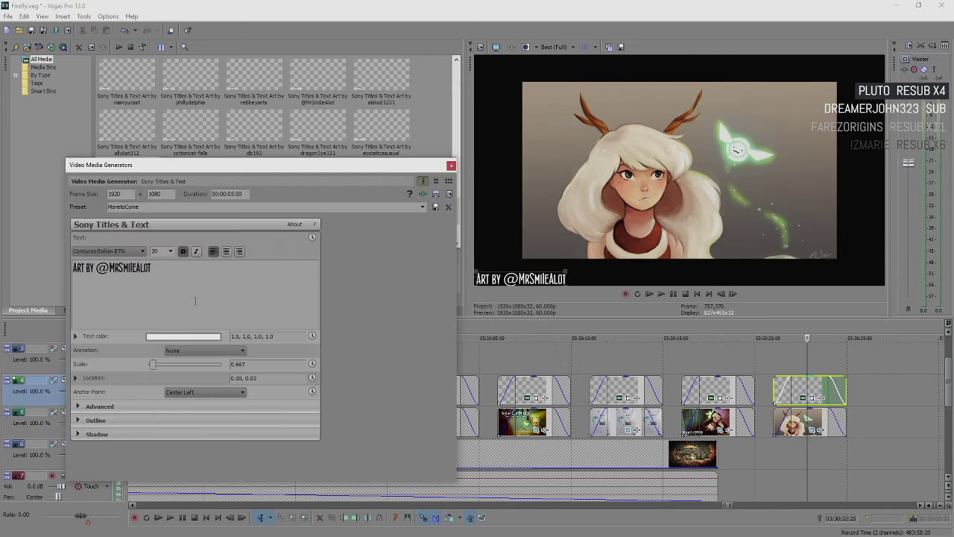
pyautogui.doubleClick(132, 278)
pyautogui.press('BackSpace')
pyautogui.press('BackSpace')
pyautogui.write('twilight--hope')
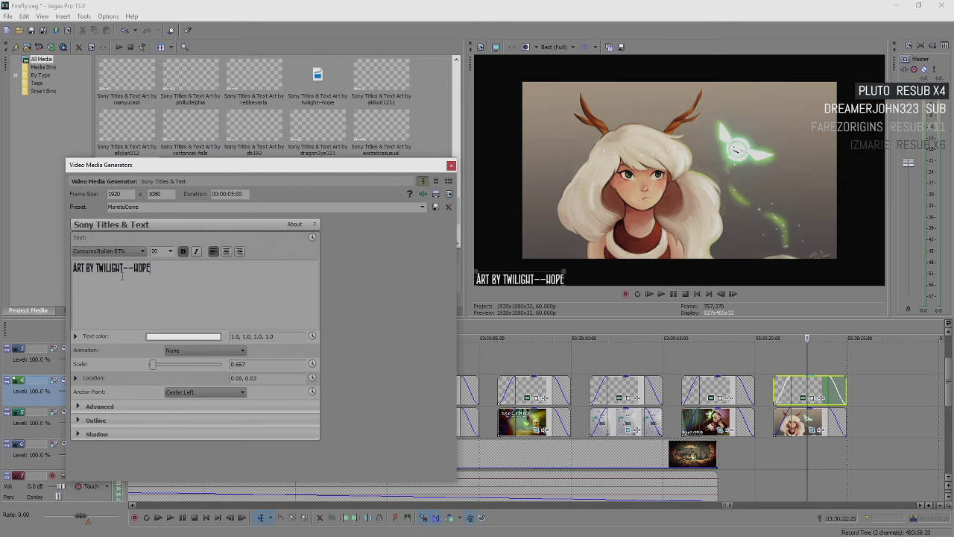
pyautogui.click(451, 164)
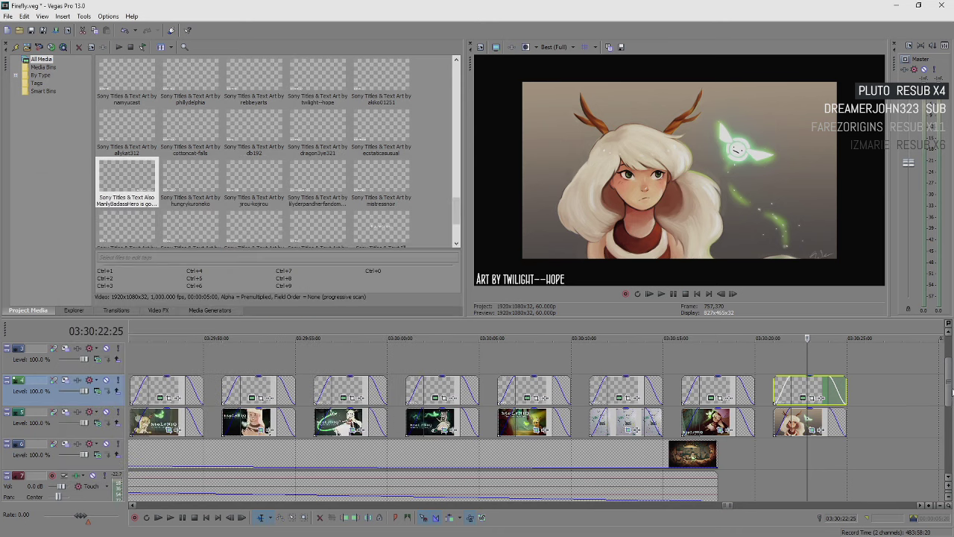
# - Select the whole run of credit titles and fan-art images, from the first title at about 03:26:56 to the last image, as one group
pyautogui.moveTo(950, 382); pyautogui.dragTo(950, 401)
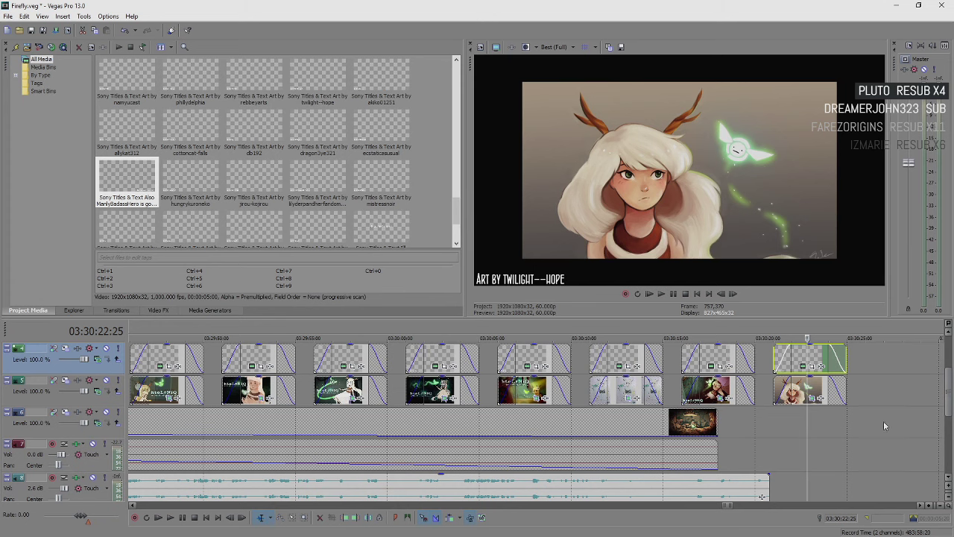
pyautogui.scroll(-10, 824, 446)
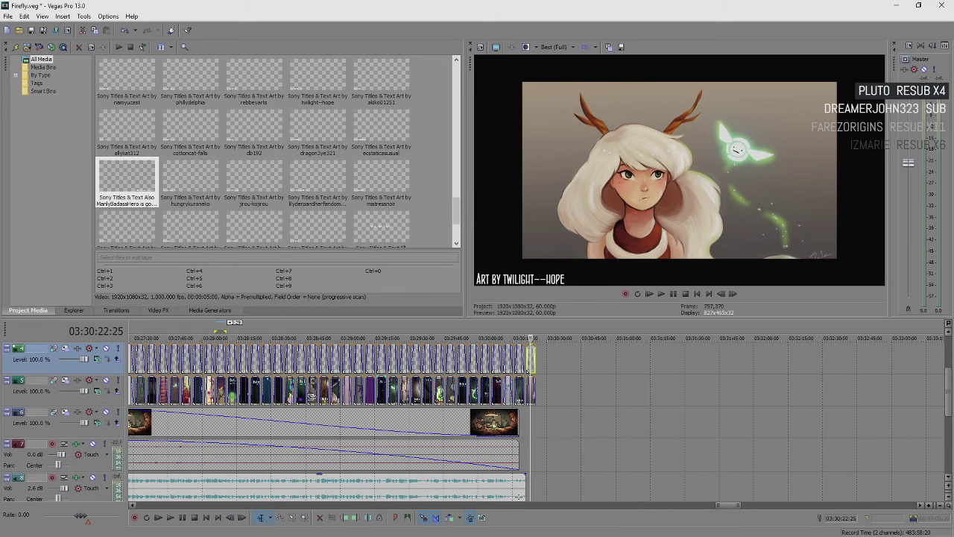
pyautogui.scroll(-2, 520, 496)
pyautogui.click(164, 371)
pyautogui.scroll(5, 550, 365)
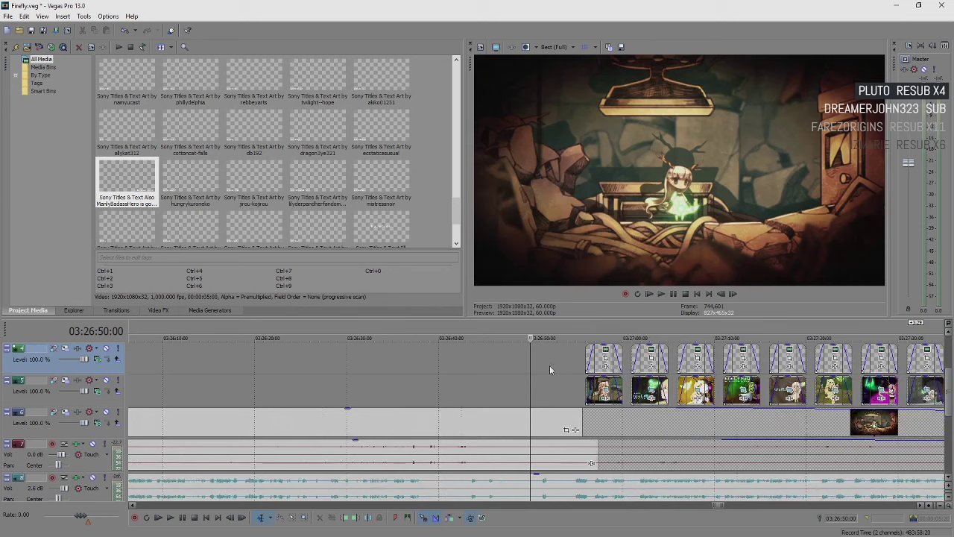
pyautogui.click(603, 358)
pyautogui.scroll(-5, 884, 392)
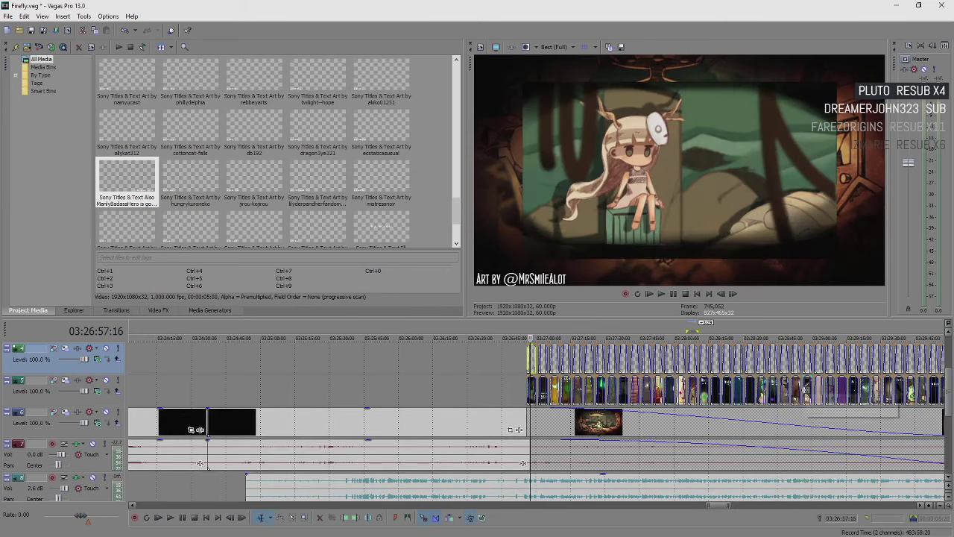
pyautogui.keyDown('shift'); pyautogui.click(885, 396); pyautogui.keyUp('shift')
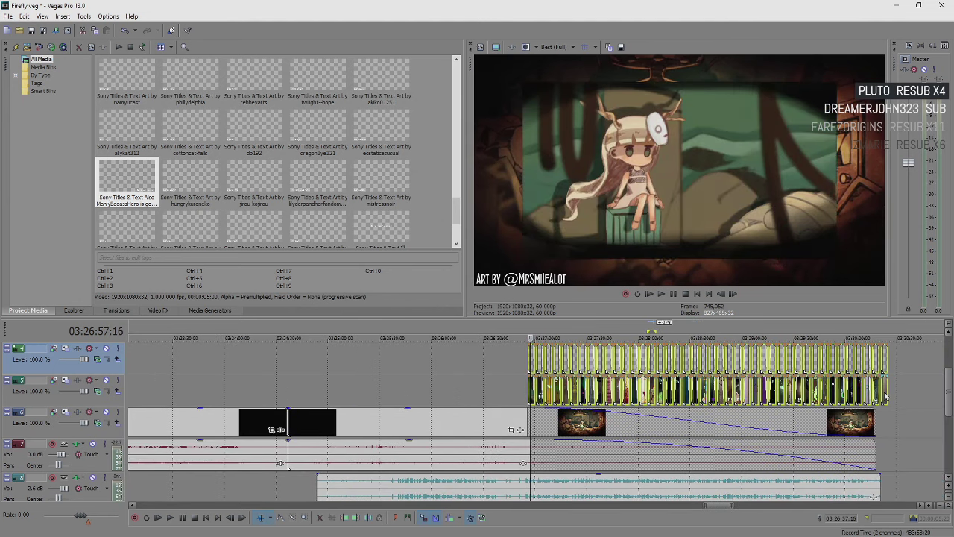
pyautogui.scroll(6, 529, 391)
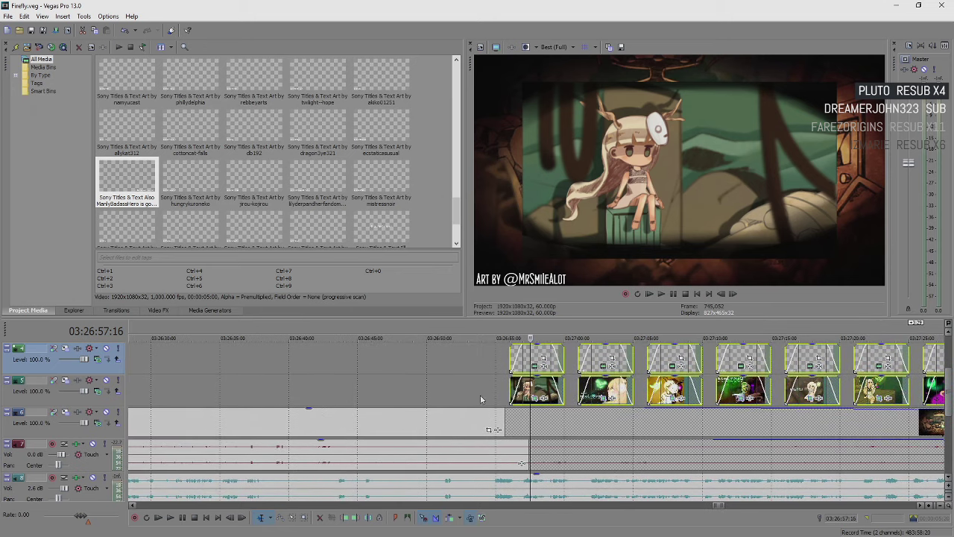
# - Preview the lead-in from about 03:26:42 and shift the grouped fan art and titles earlier, starting at about 03:26:52
pyautogui.click(324, 387)
pyautogui.press('space')
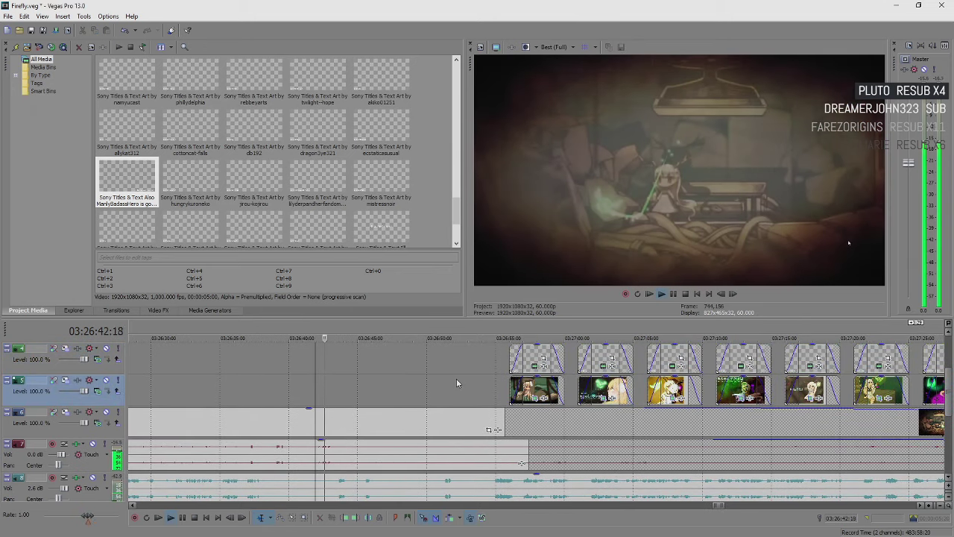
pyautogui.moveTo(529, 386); pyautogui.dragTo(477, 383)
pyautogui.click(437, 382)
pyautogui.press('space')
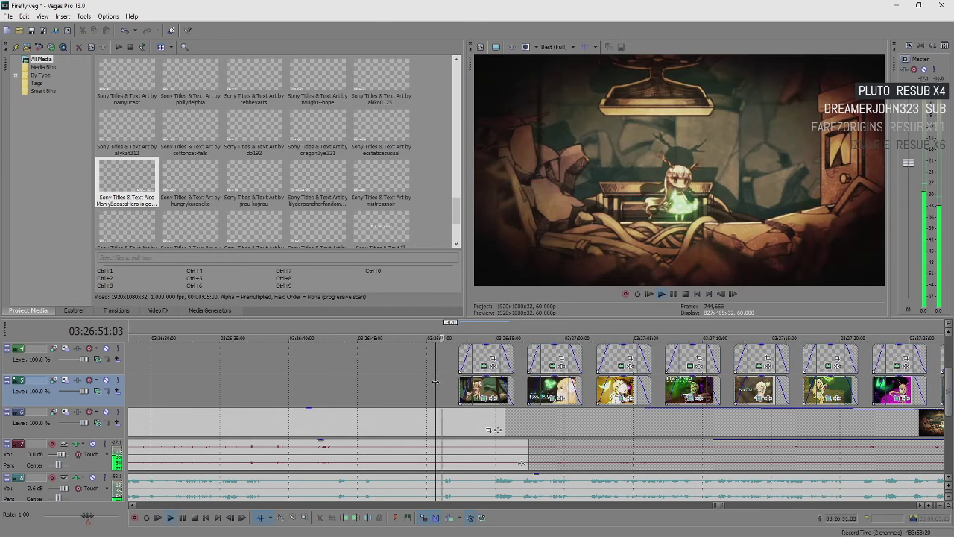
# - Shift the grouped fan art and titles about 2 seconds later and preview how the first image fades in
pyautogui.press('Return')
pyautogui.moveTo(484, 388); pyautogui.dragTo(517, 389)
pyautogui.press('space')
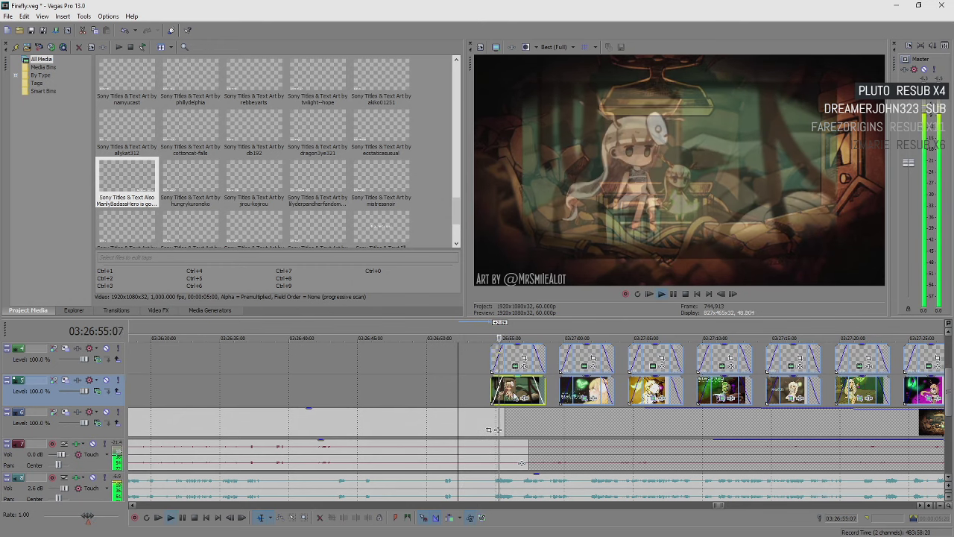
pyautogui.press('Return')
# - Time-compress the grouped fan art and titles so the last one ends just before the background clip's end, and check the first title
pyautogui.scroll(-10, 729, 375)
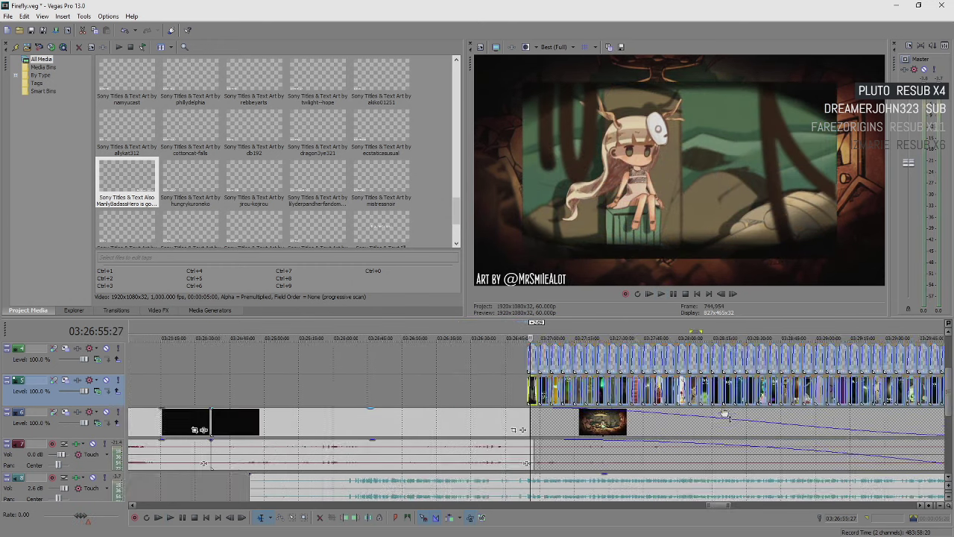
pyautogui.moveTo(709, 356); pyautogui.dragTo(700, 355)
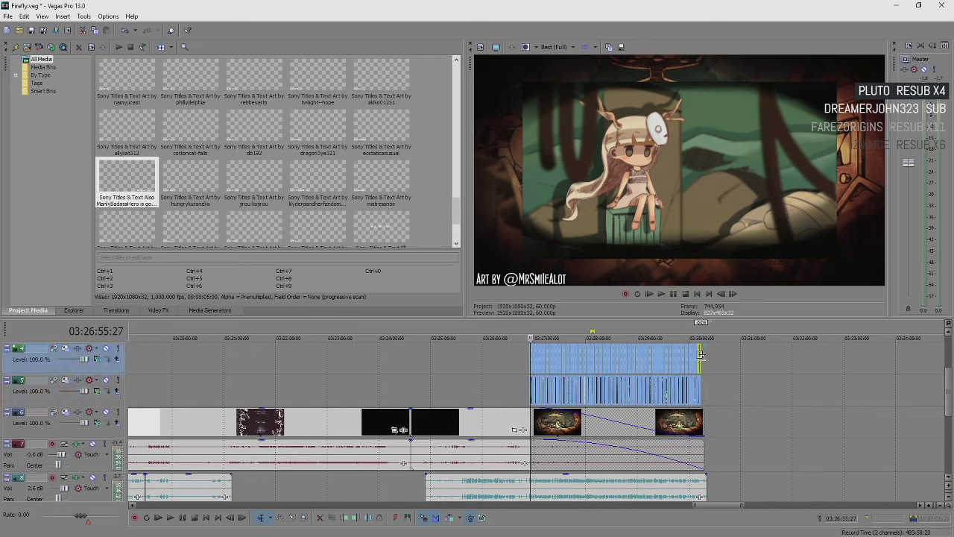
pyautogui.click(534, 357)
pyautogui.scroll(8, 537, 362)
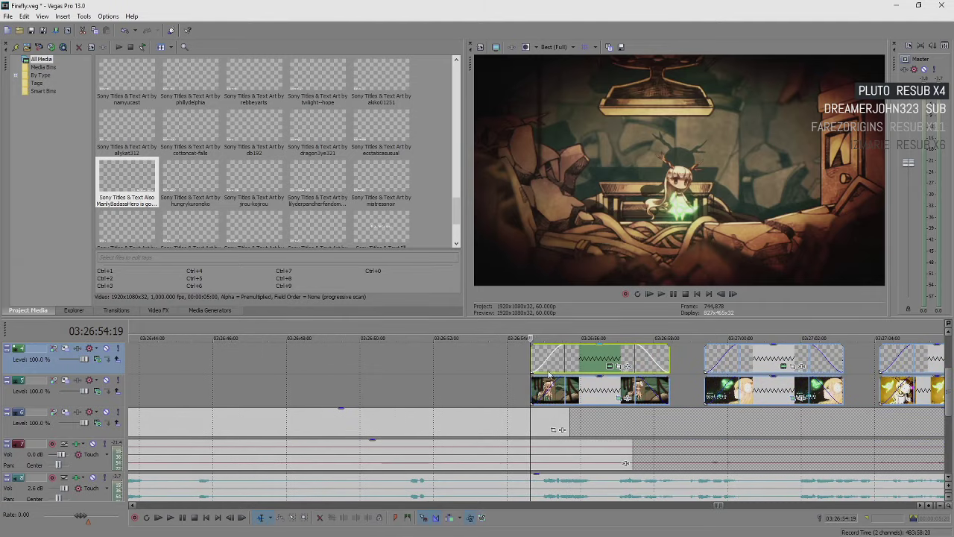
# - Try moving the grouped fan art and titles earlier, starting at about 03:26:54:00, and undo the move
pyautogui.click(505, 375)
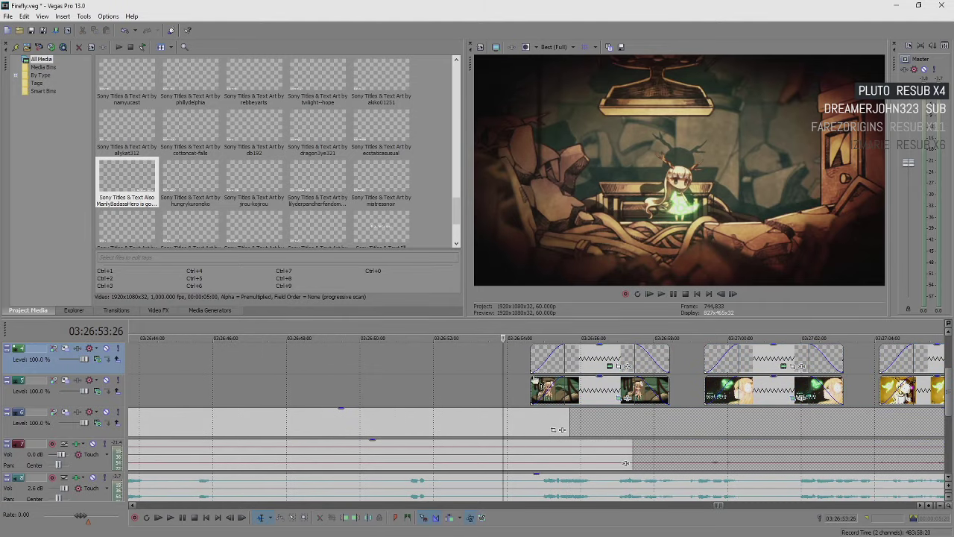
pyautogui.moveTo(607, 362); pyautogui.dragTo(585, 361)
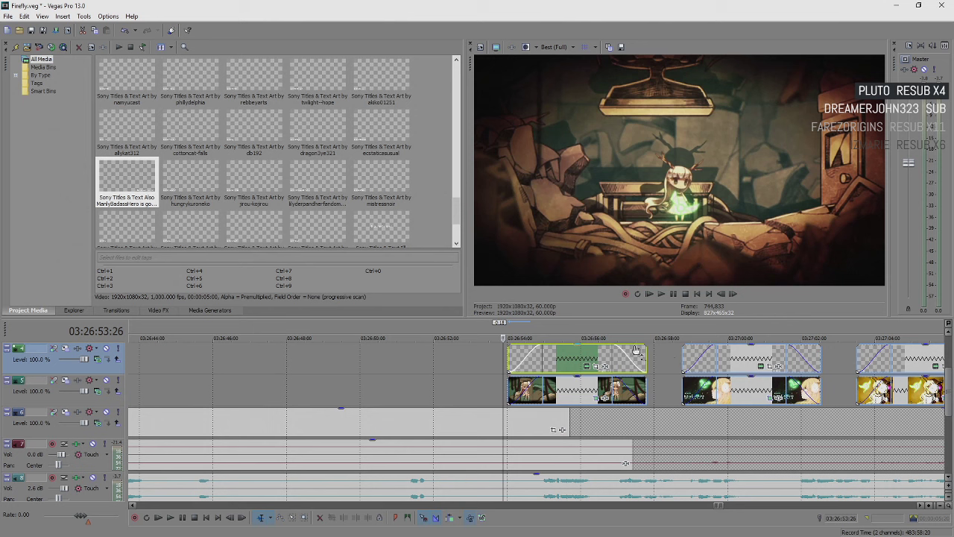
pyautogui.hotkey('ctrl', 'z')
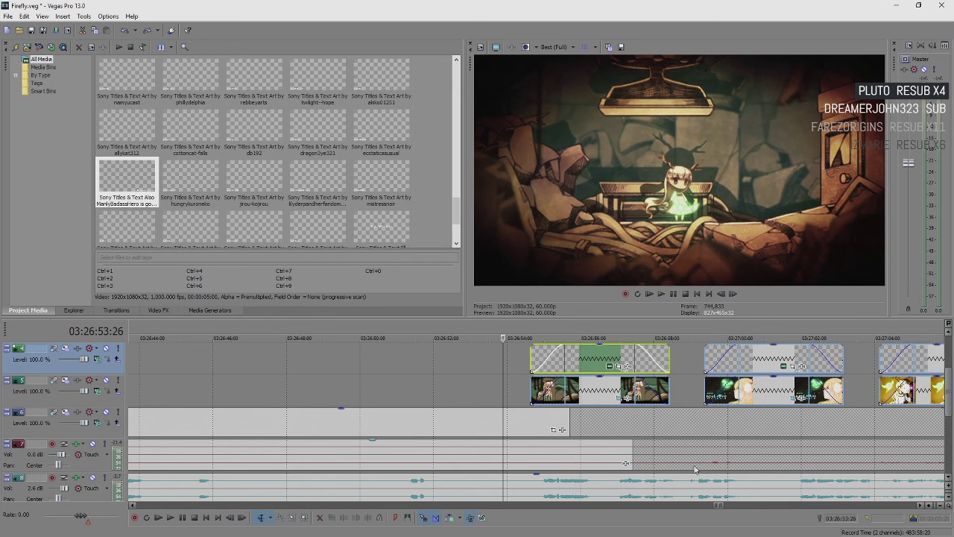
# - Examine where the last fan-art image, the background clip and the audio track end on the timeline
pyautogui.scroll(-10, 730, 451)
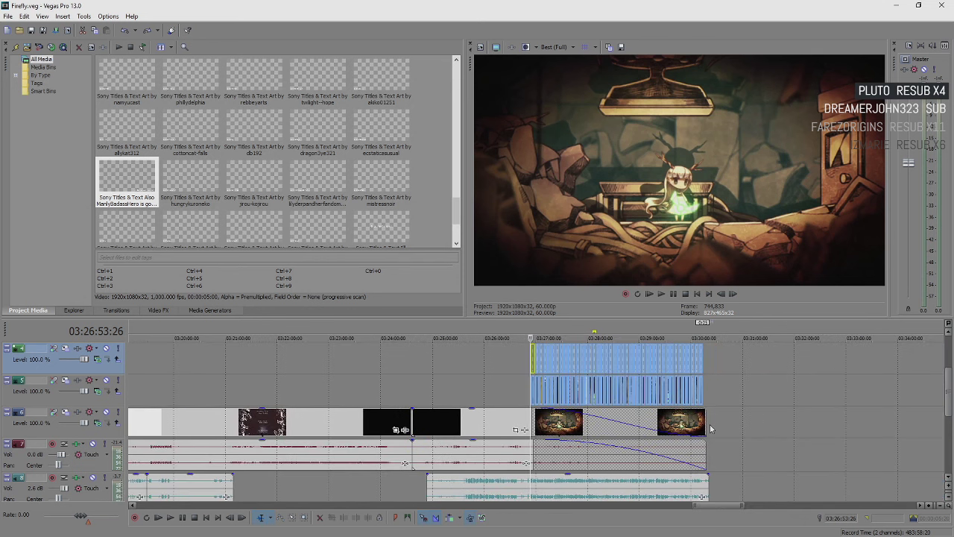
pyautogui.click(721, 447)
pyautogui.scroll(6, 716, 437)
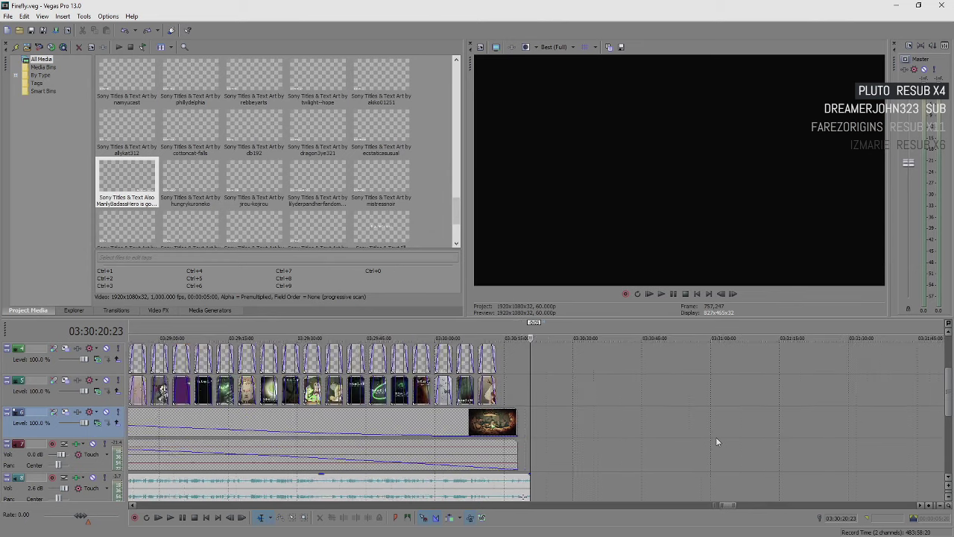
pyautogui.click(512, 401)
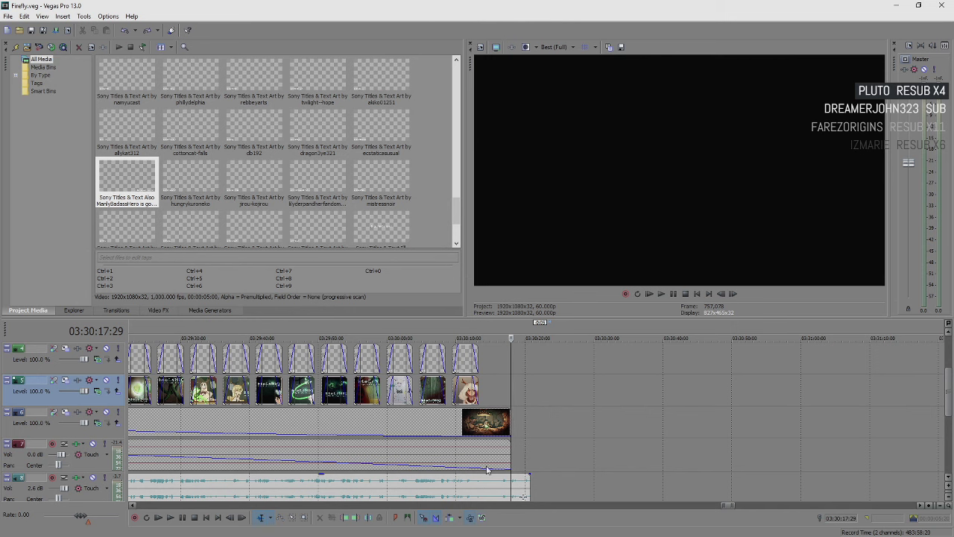
pyautogui.scroll(-3, 514, 404)
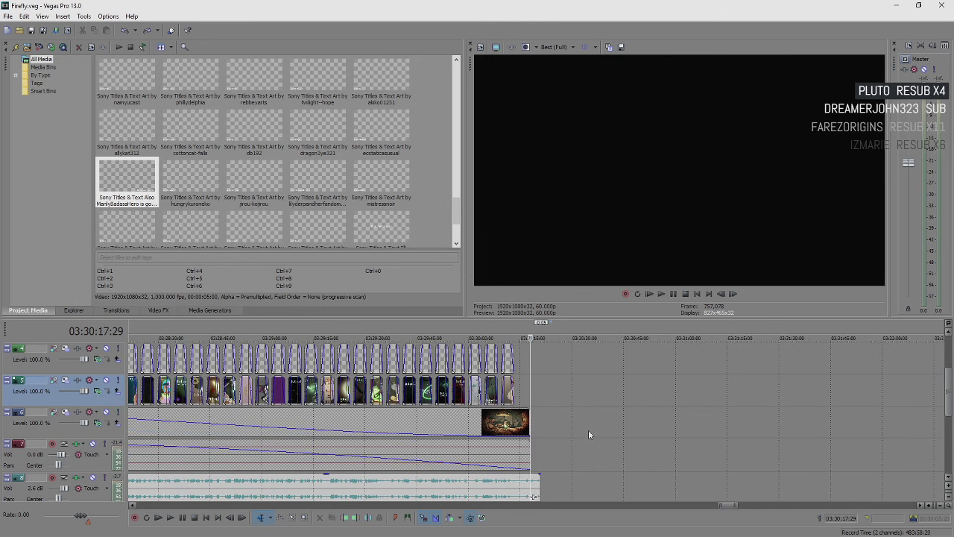
pyautogui.scroll(-3, 556, 410)
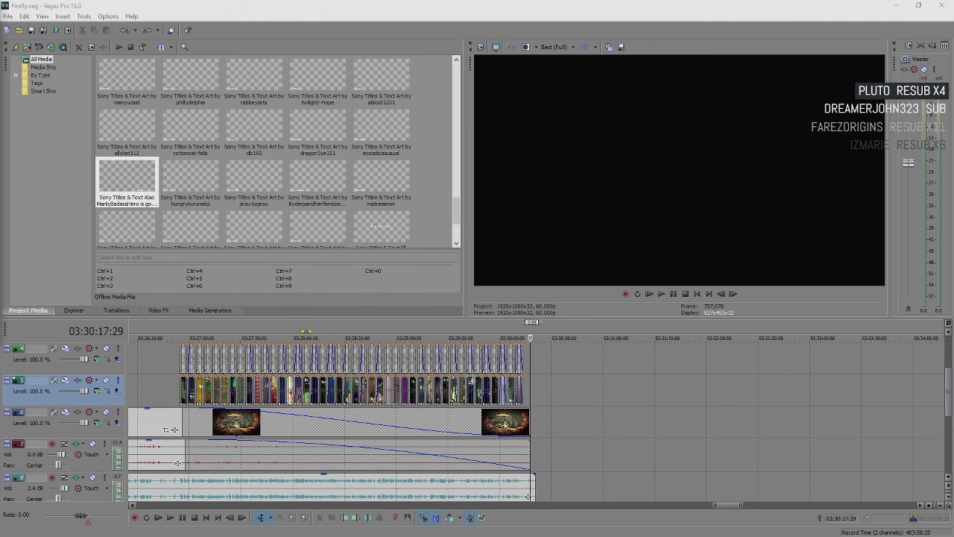
pyautogui.scroll(5, 532, 393)
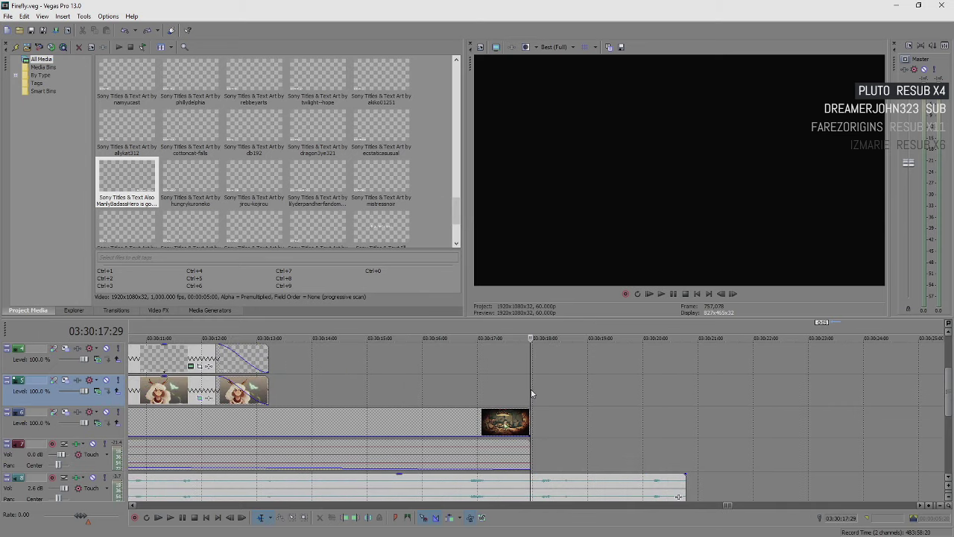
# - Mark a loop region ending with the last audio clip at about 03:30:20:23 and play the closing seconds
pyautogui.moveTo(570, 332); pyautogui.dragTo(548, 340)
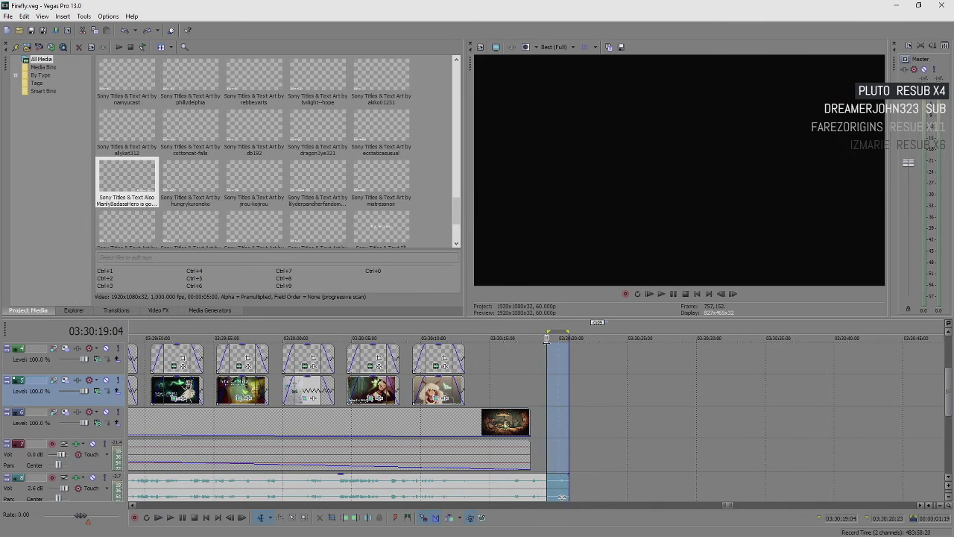
pyautogui.click(504, 361)
pyautogui.press('space')
pyautogui.scroll(4, 609, 408)
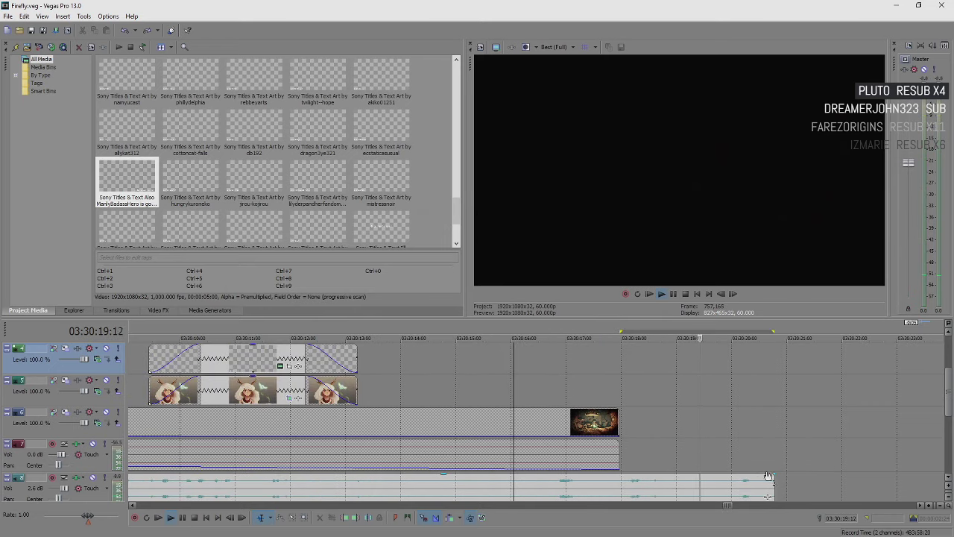
pyautogui.press('Return')
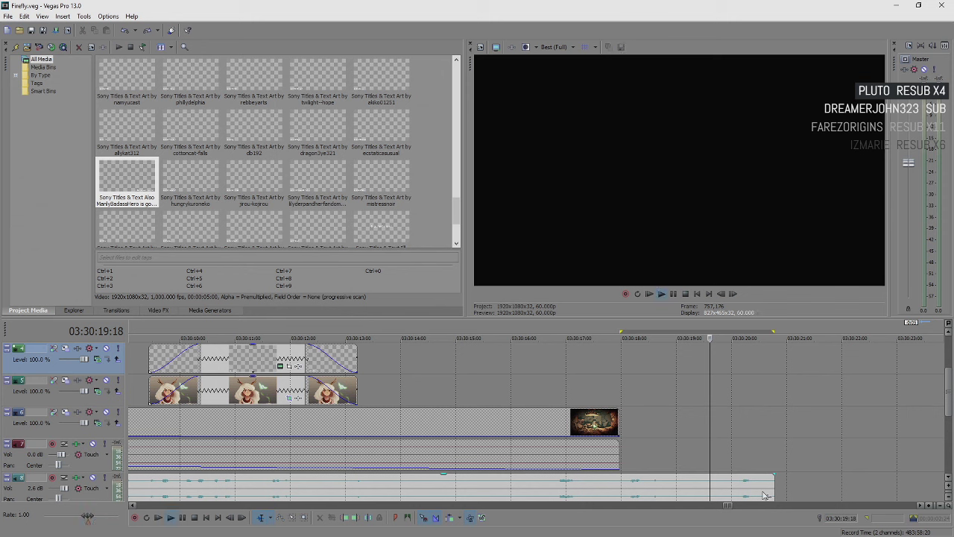
pyautogui.press('space')
pyautogui.press('Return')
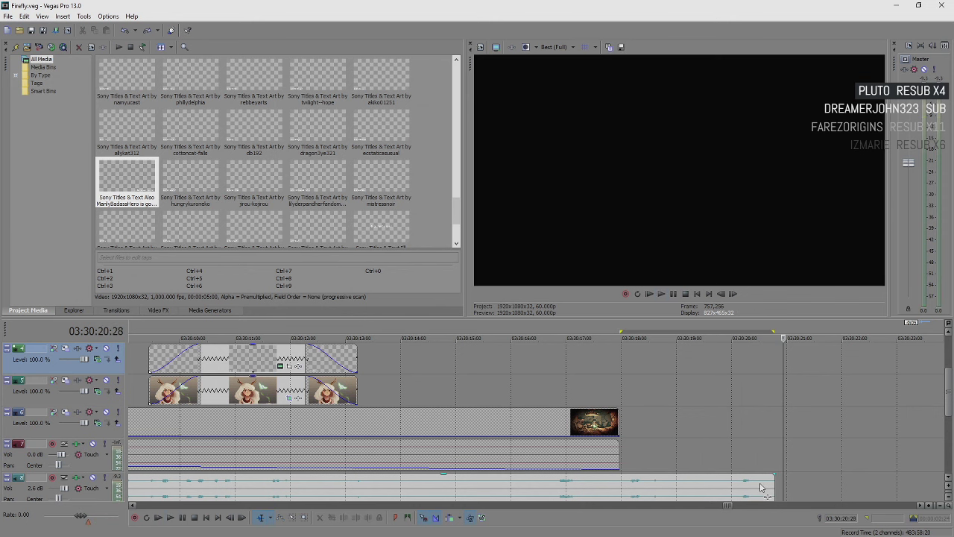
# - Extend the start of the loop region back to about 02:50:50, near the start of the final episode section
pyautogui.scroll(-5, 612, 366)
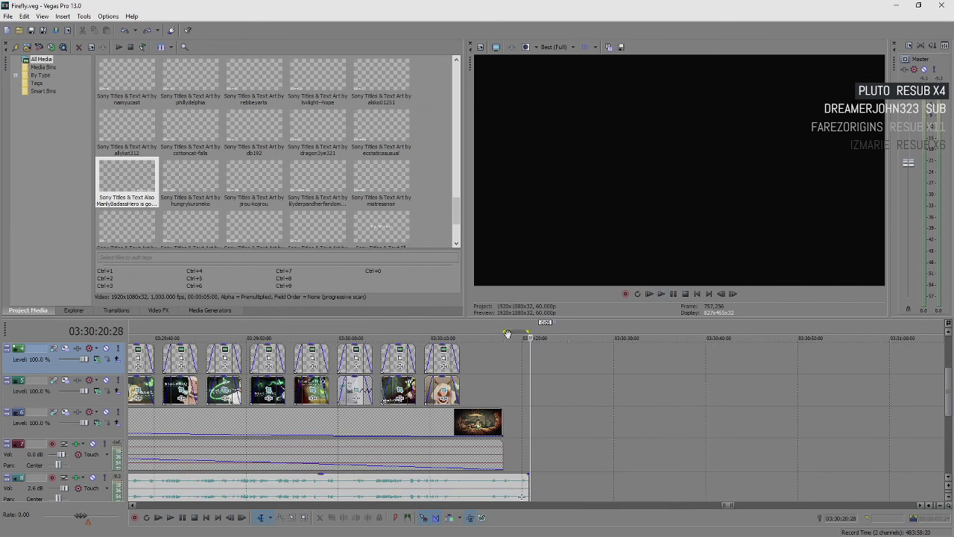
pyautogui.scroll(-5, 515, 351)
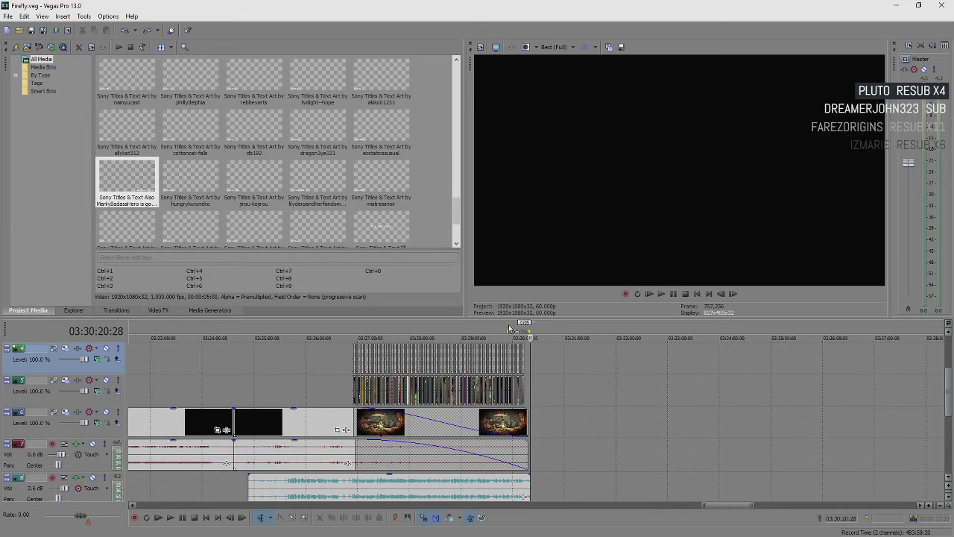
pyautogui.moveTo(508, 332); pyautogui.dragTo(276, 332)
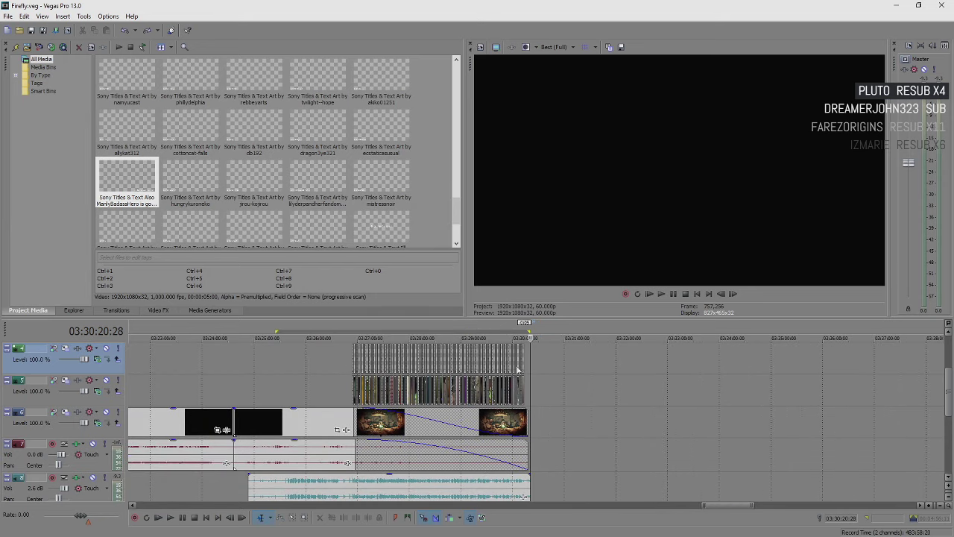
pyautogui.scroll(-5, 522, 388)
pyautogui.scroll(-3, 522, 369)
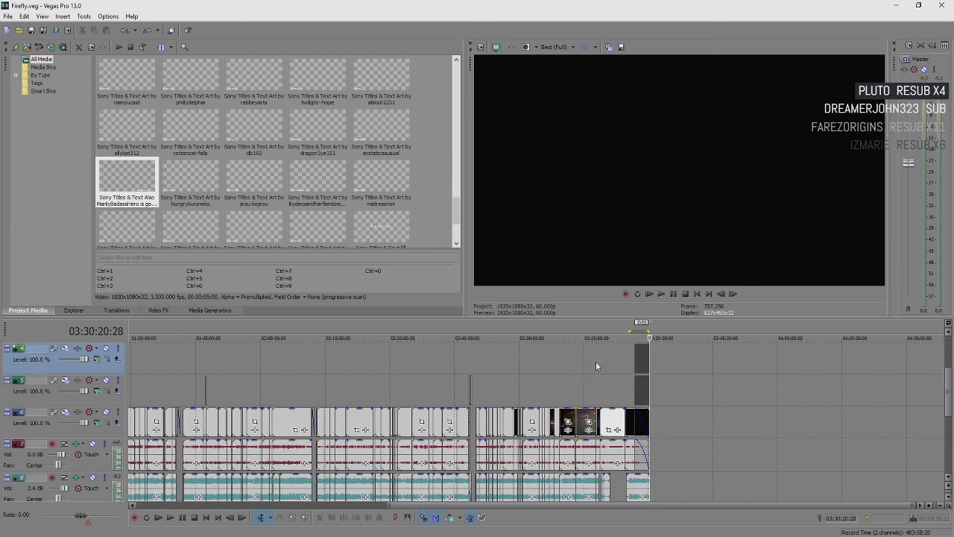
pyautogui.scroll(1, 612, 361)
pyautogui.scroll(-1, 623, 354)
pyautogui.moveTo(630, 330); pyautogui.dragTo(478, 332)
pyautogui.click(480, 351)
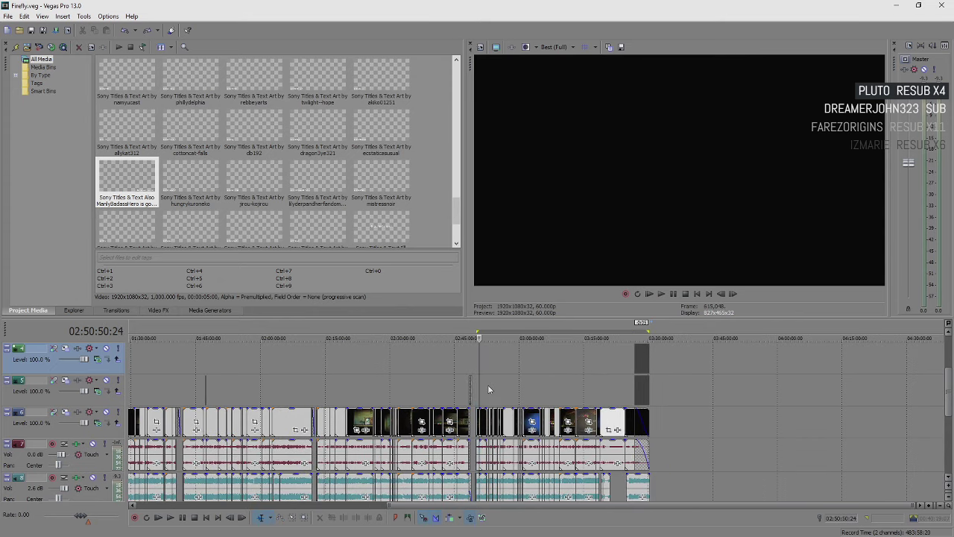
# - Align the loop region's start with the first audio clip of the section at about 02:50:00
pyautogui.scroll(10, 488, 384)
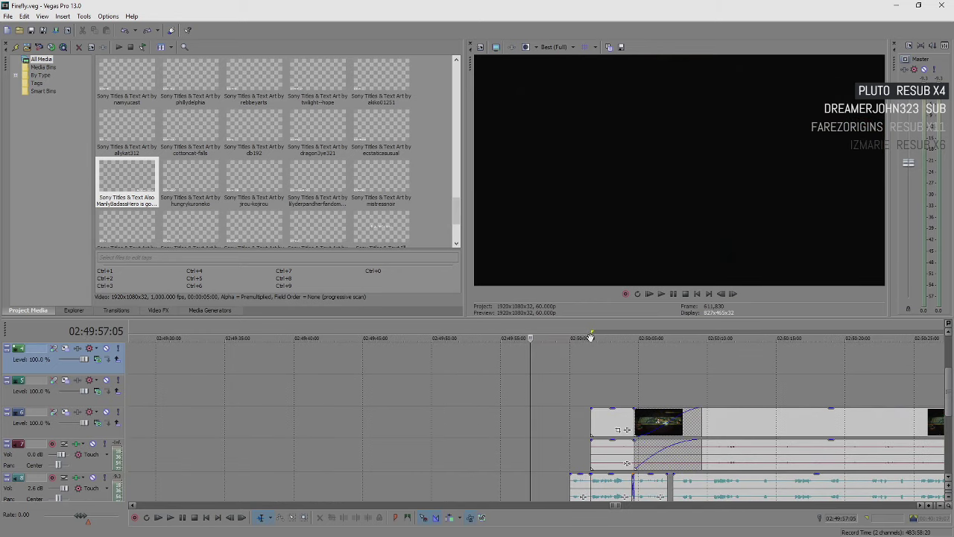
pyautogui.moveTo(592, 331); pyautogui.dragTo(571, 334)
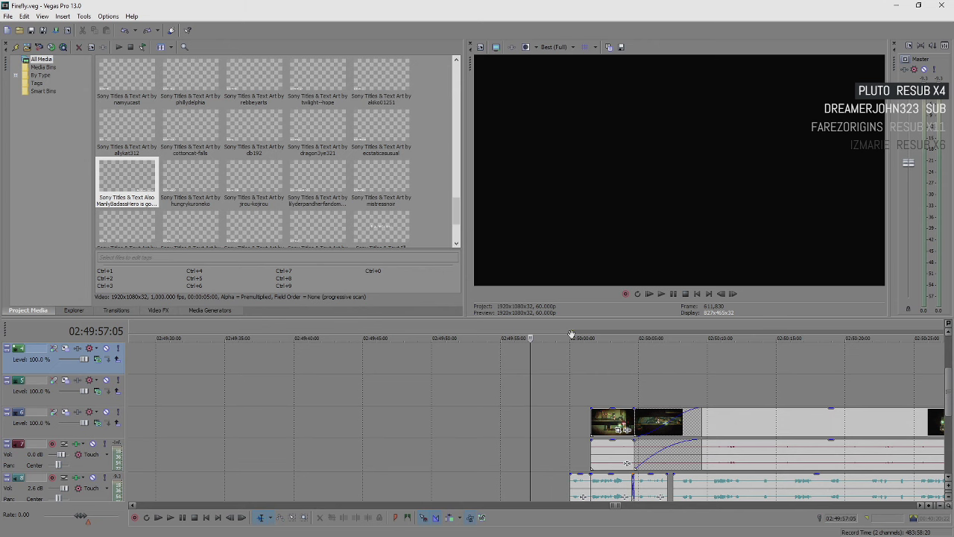
pyautogui.scroll(-8, 607, 395)
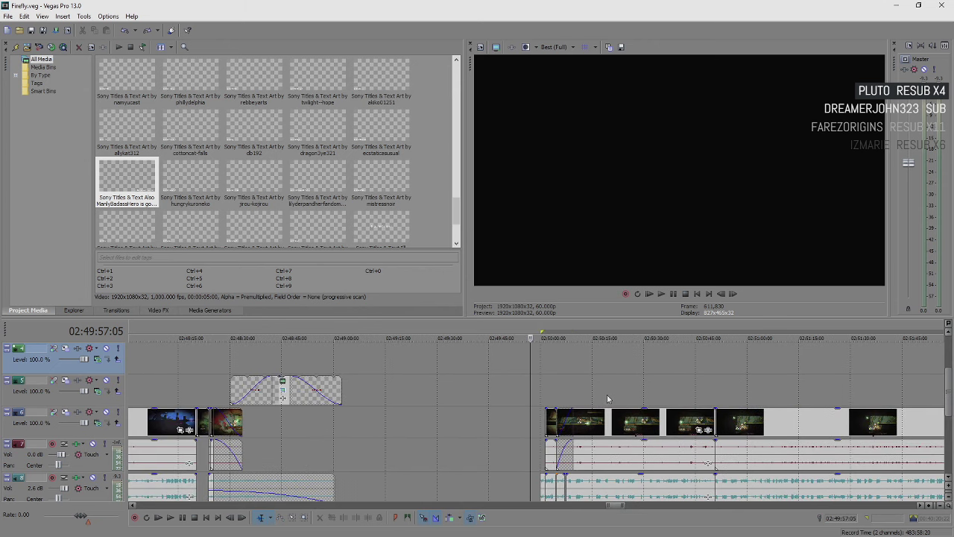
pyautogui.scroll(-4, 683, 391)
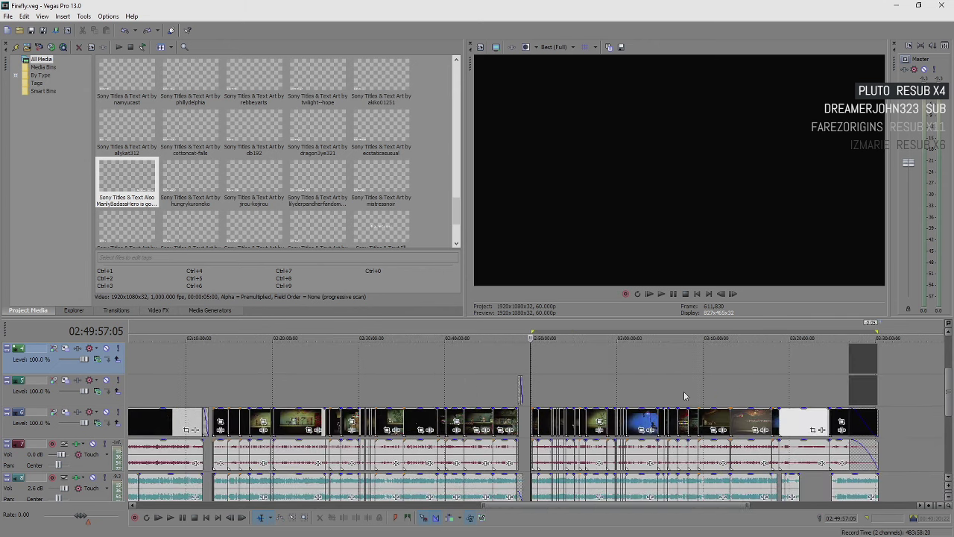
# - Check the frames at the start of the white clip, in the scrolling credits and just before the fan art
pyautogui.click(779, 358)
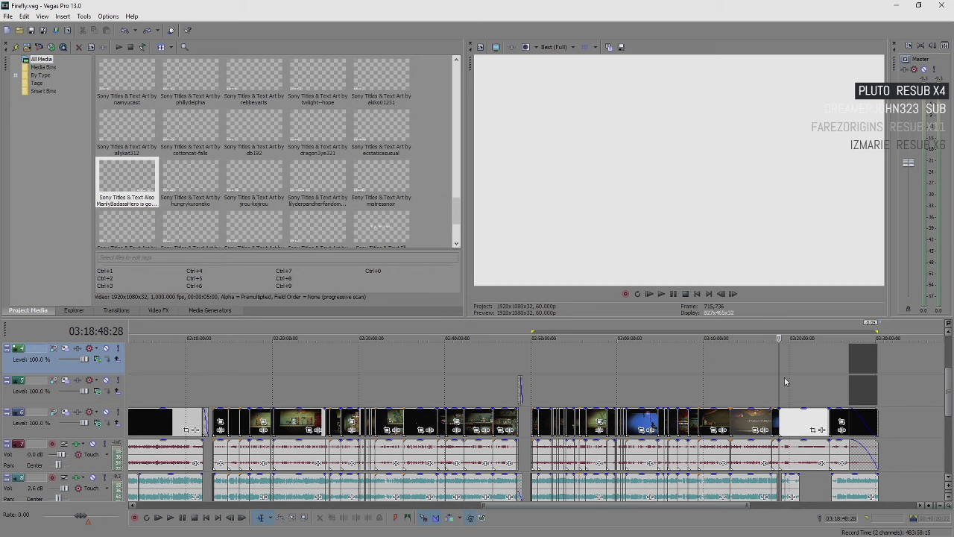
pyautogui.click(819, 376)
pyautogui.scroll(4, 819, 376)
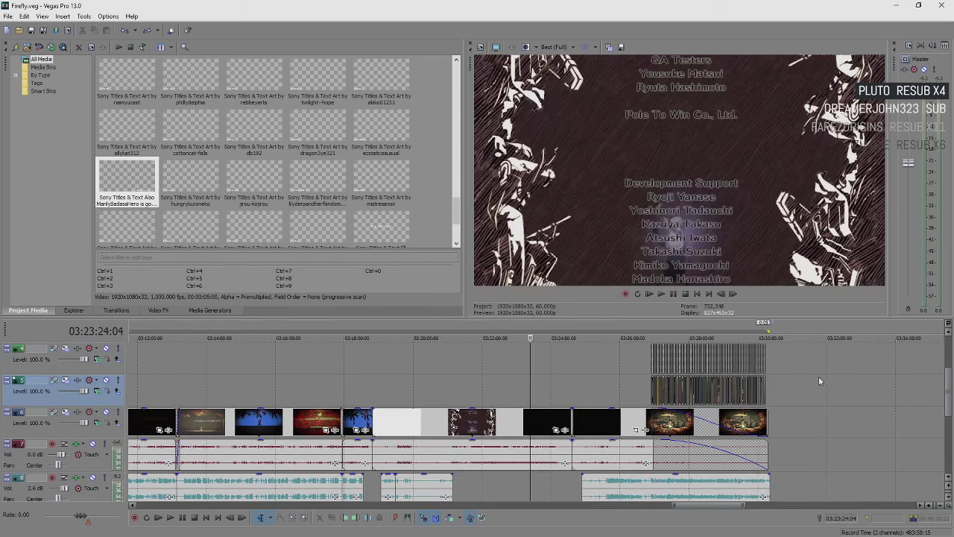
pyautogui.click(633, 380)
pyautogui.scroll(3, 633, 380)
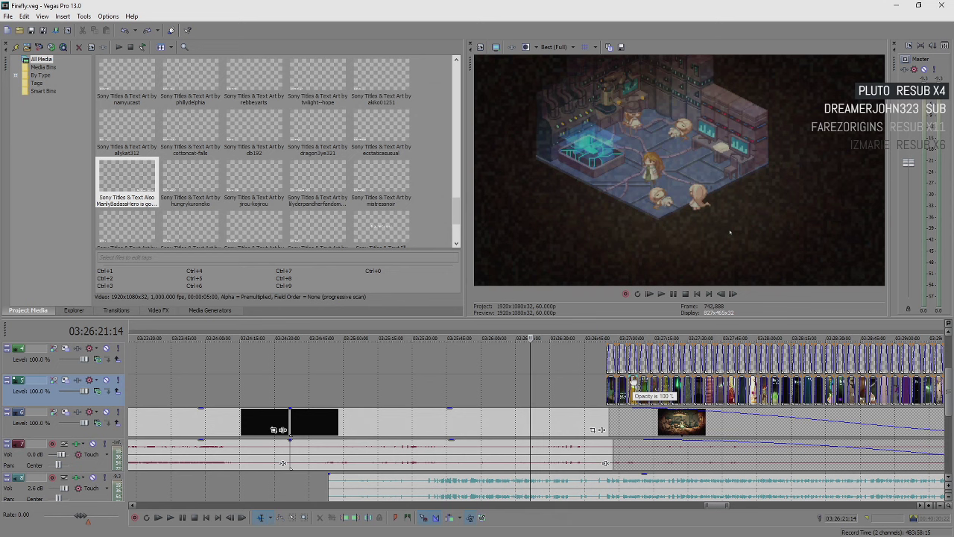
# - Play the closing seconds and insert an "Edn" text title with the MoretoCome preset at 03:30:20:05 on the fan-art title track
pyautogui.hotkey('ctrl', 'End')
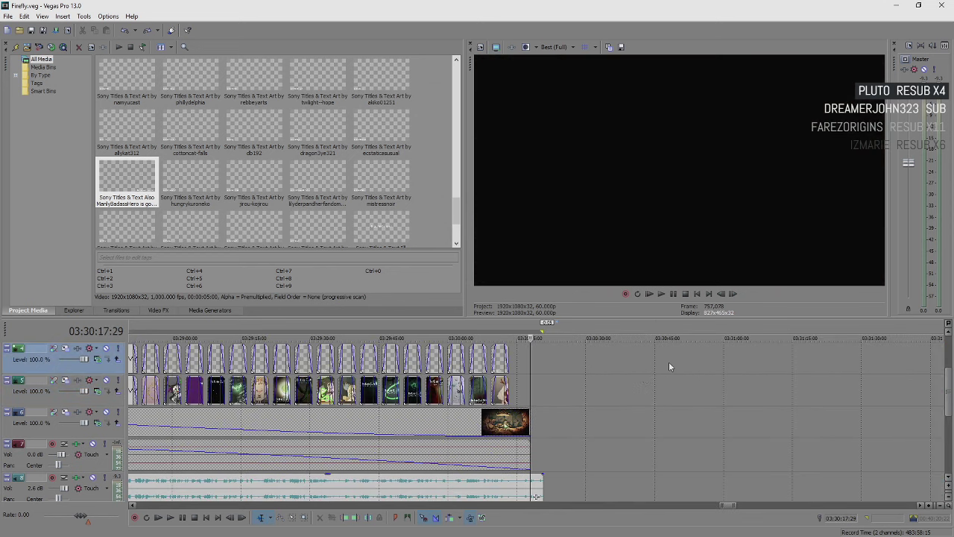
pyautogui.scroll(5, 549, 379)
pyautogui.click(554, 360)
pyautogui.press('space')
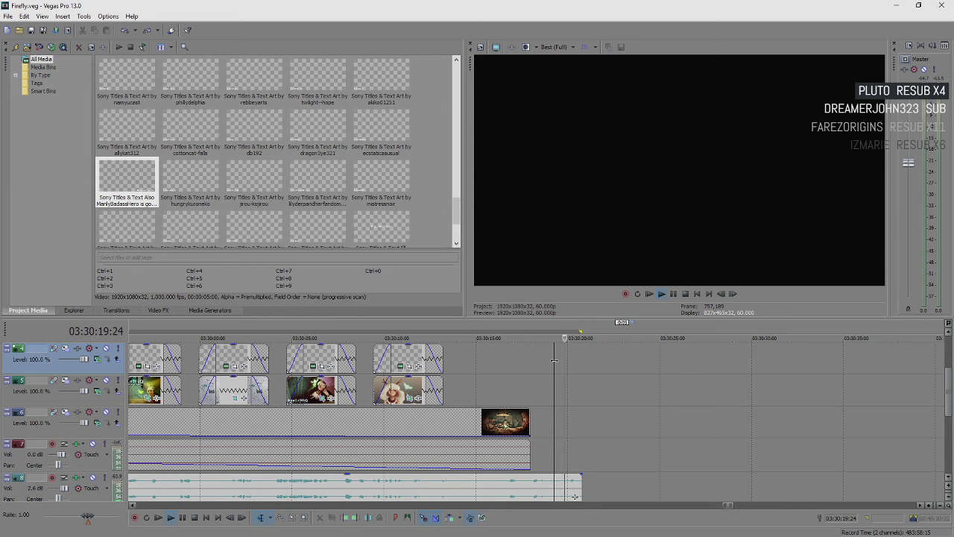
pyautogui.press('Return')
pyautogui.rightClick(584, 358)
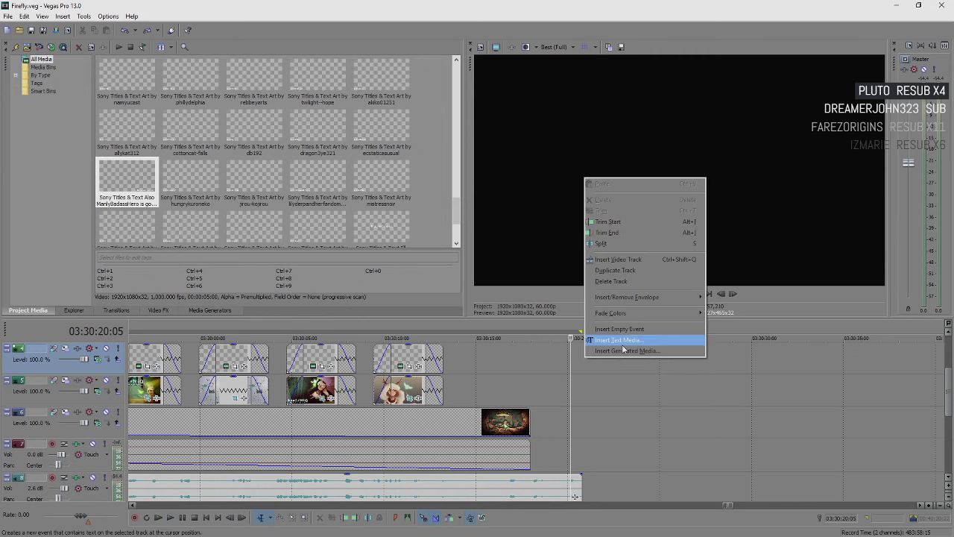
pyautogui.click(622, 341)
pyautogui.click(422, 206)
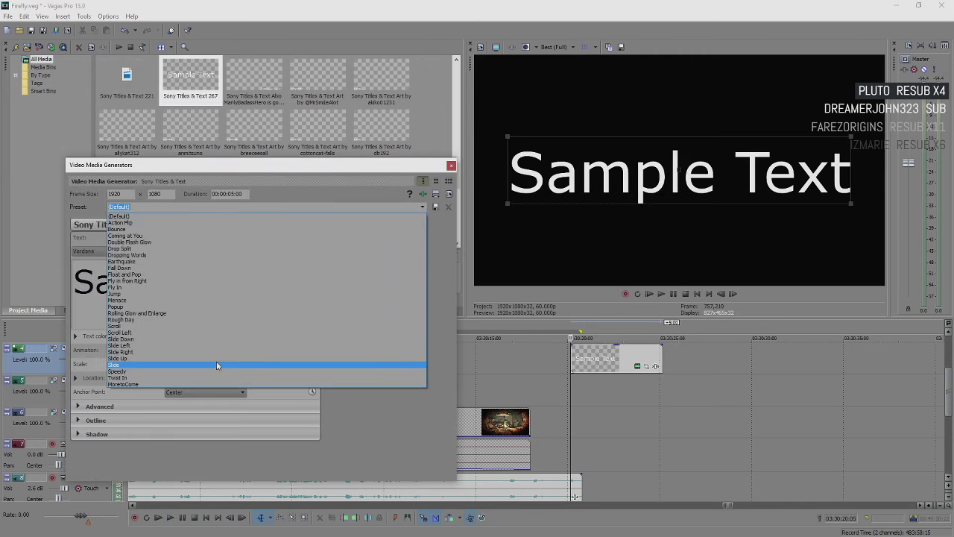
pyautogui.click(216, 384)
pyautogui.write('Edn')
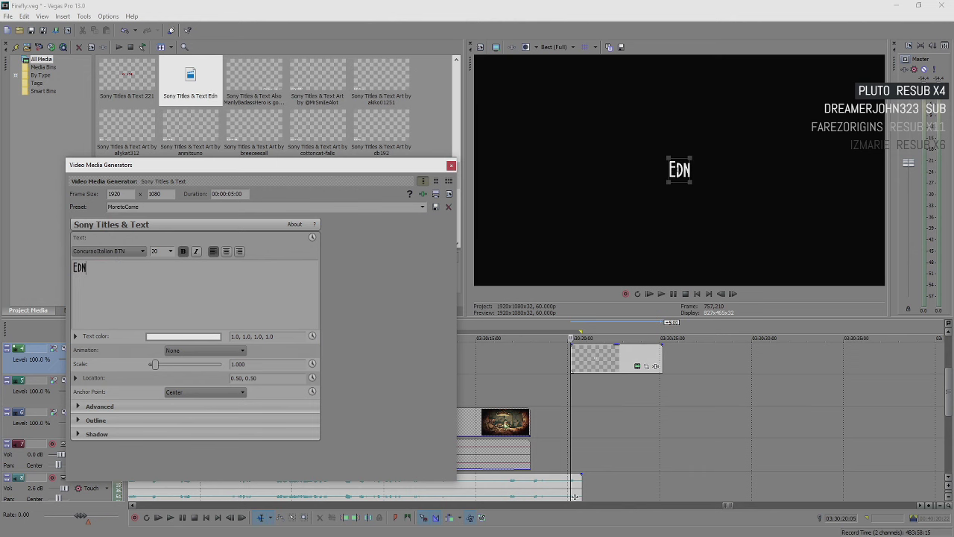
pyautogui.click(452, 166)
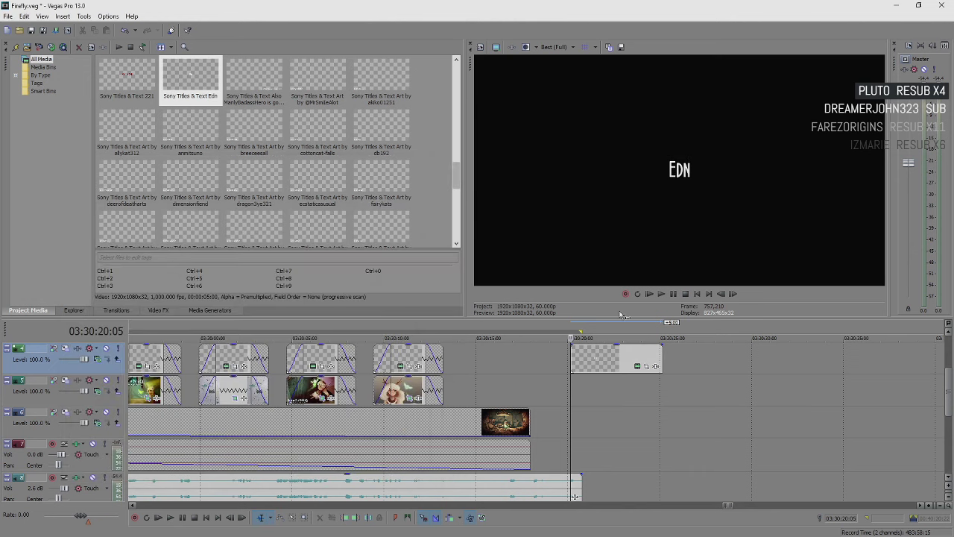
# - Trim the "Edn" title to end with the last audio clip and preview it from about 03:30:19:15
pyautogui.moveTo(661, 352); pyautogui.dragTo(581, 354)
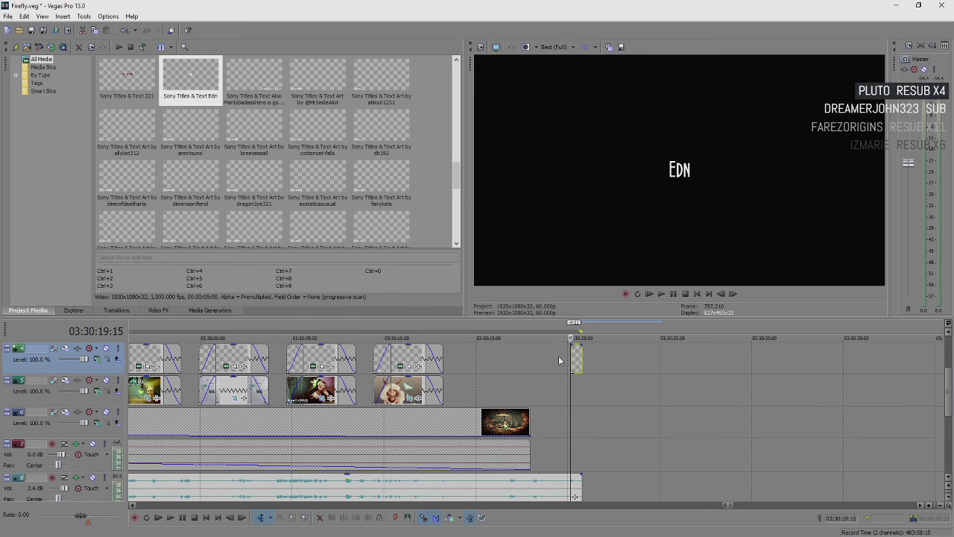
pyautogui.click(561, 356)
pyautogui.press('space')
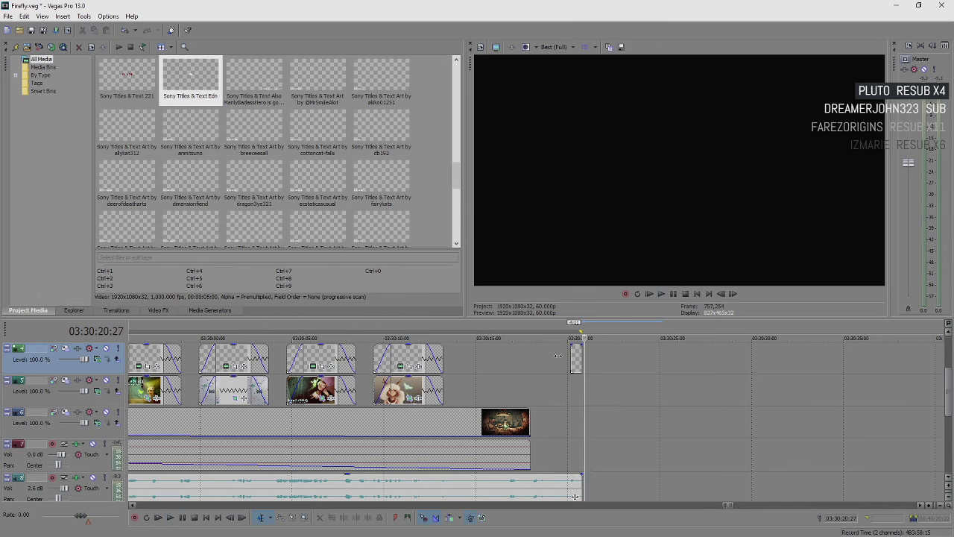
# - Review the whole loop region from the outro back to its start at about 02:50:00
pyautogui.scroll(-3, 596, 374)
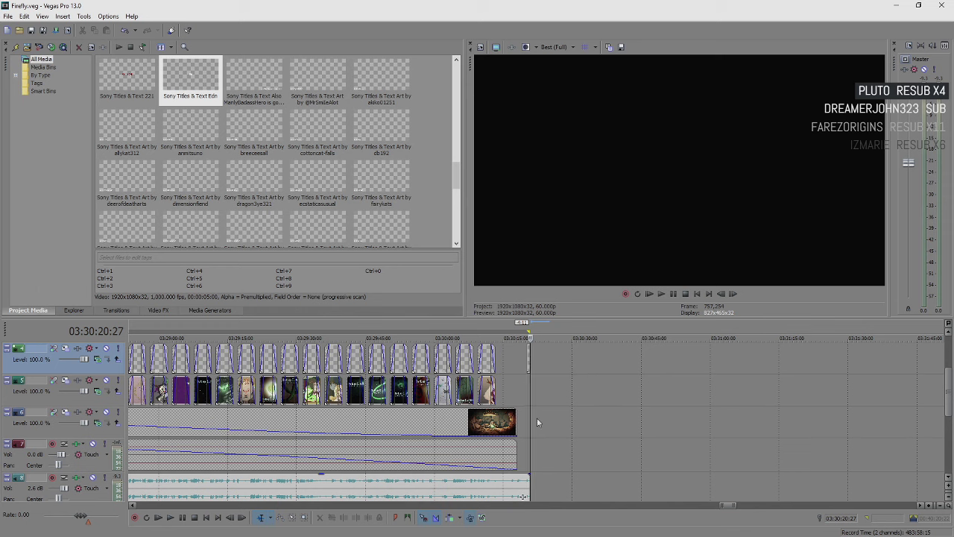
pyautogui.click(521, 399)
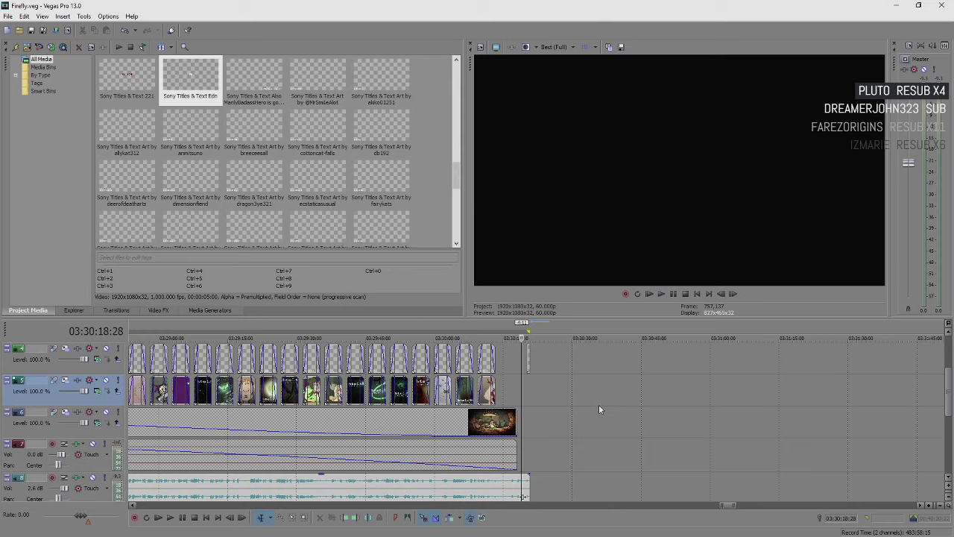
pyautogui.scroll(-5, 599, 404)
pyautogui.scroll(-5, 513, 418)
pyautogui.click(384, 377)
pyautogui.scroll(1, 384, 378)
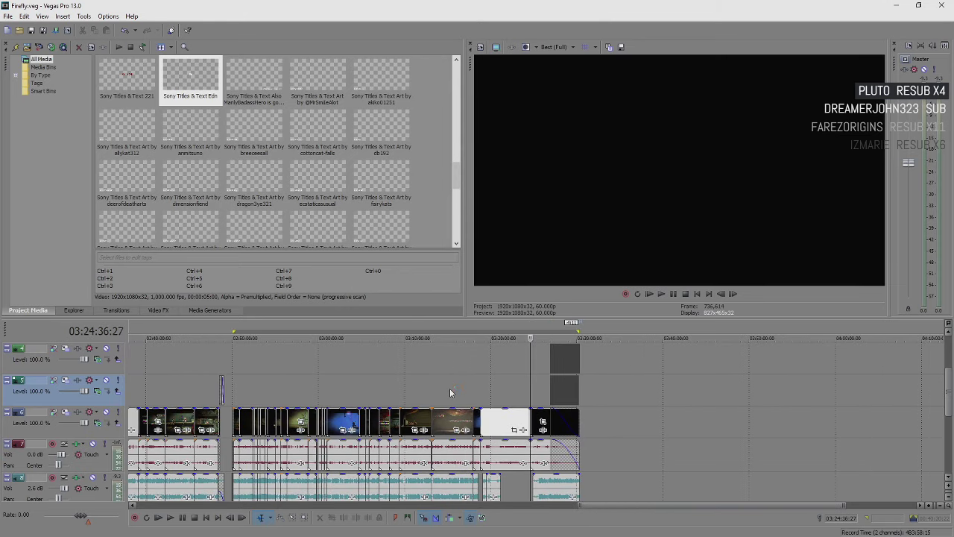
pyautogui.click(373, 379)
pyautogui.scroll(3, 449, 394)
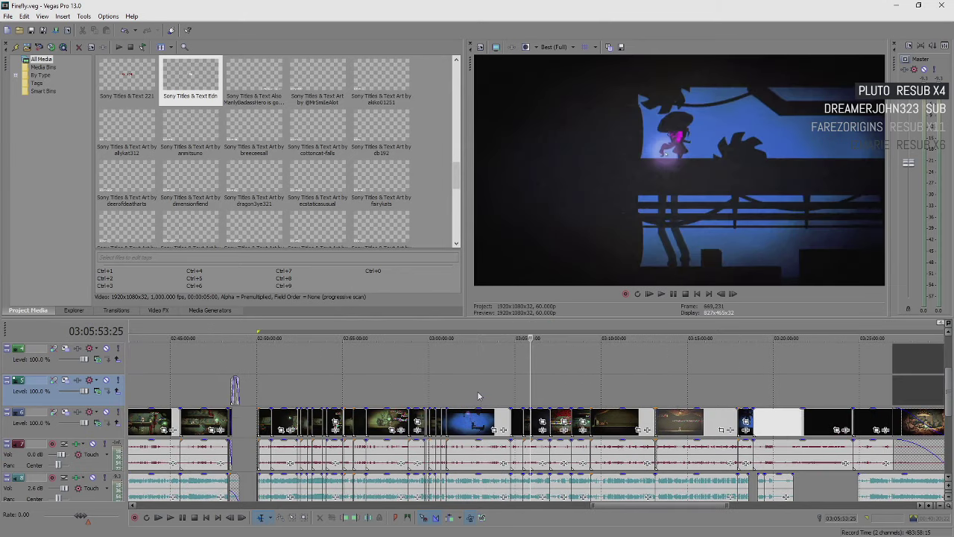
pyautogui.scroll(-2, 478, 396)
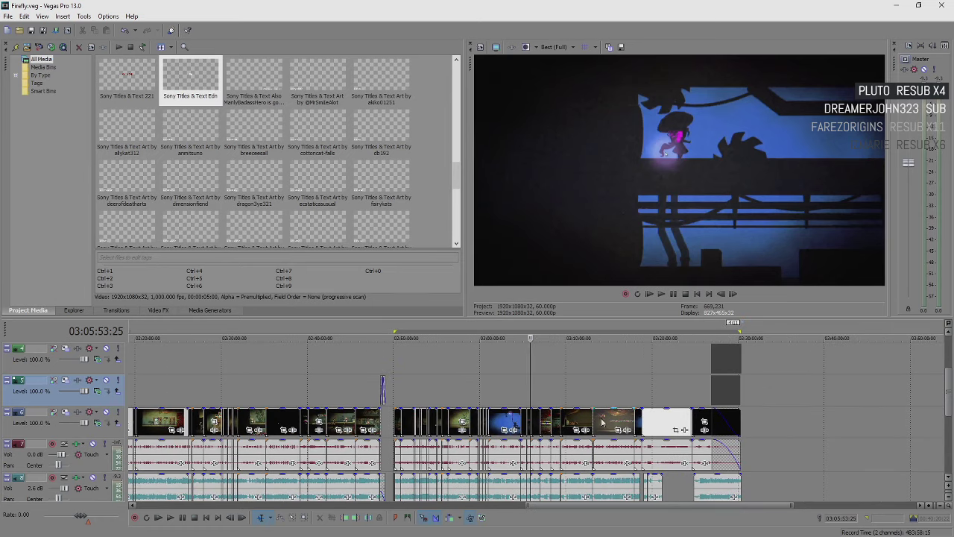
# - Render the loop region as Firefly6.mp4 in D:\Videos with the 1080p 60 Sony AVC template
pyautogui.click(7, 16)
pyautogui.click(35, 91)
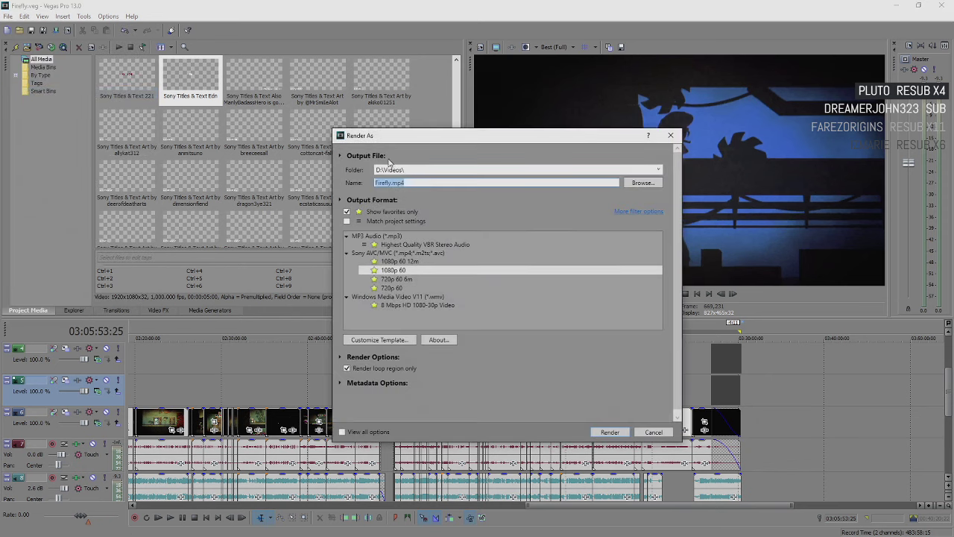
pyautogui.click(394, 182)
pyautogui.write('6')
pyautogui.click(610, 433)
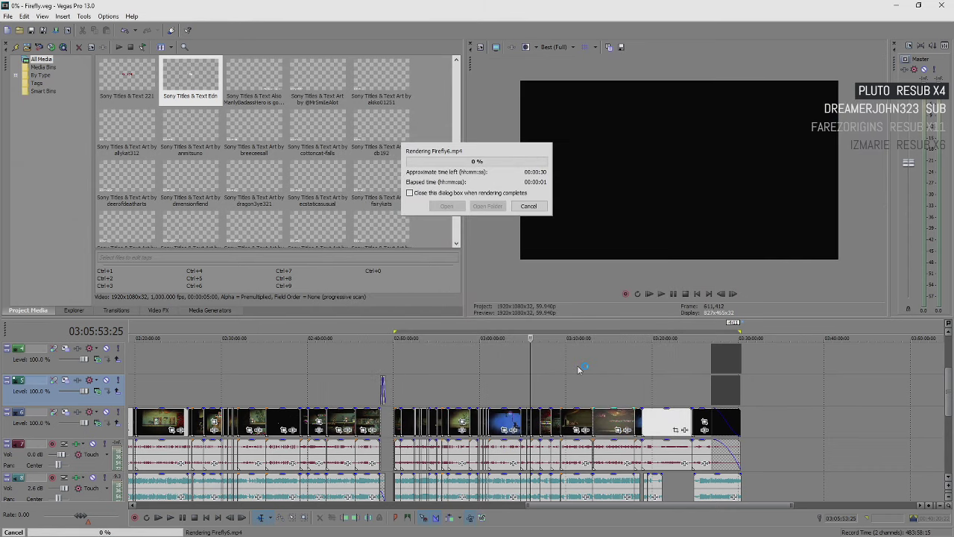